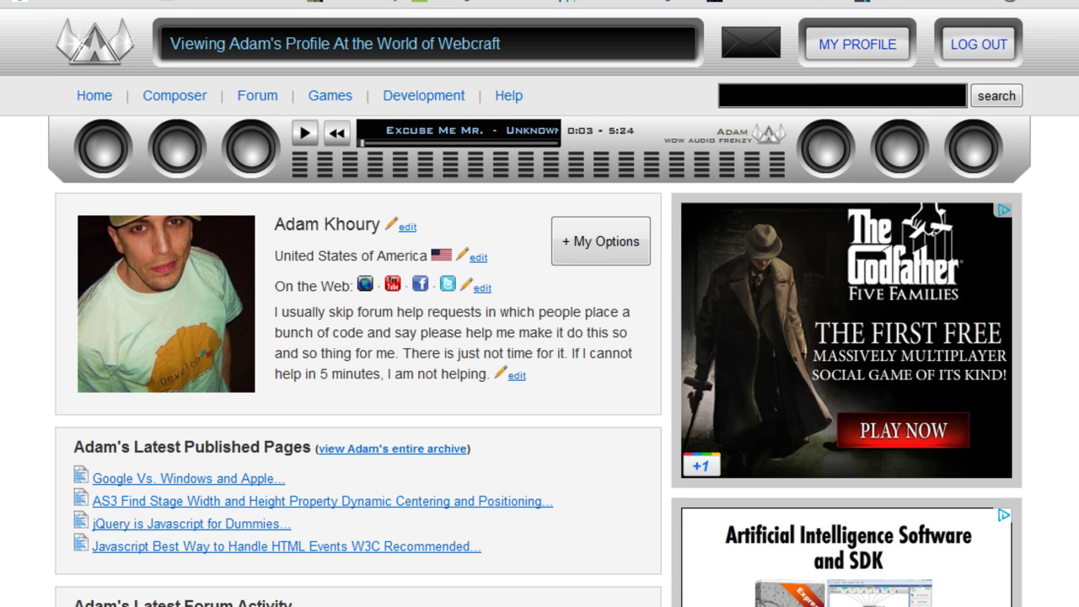
Step: Review the profile page's comments and recent videos, and look over the finished Christmas tree artwork in Fireworks
scroll(294, 229, down, 9)
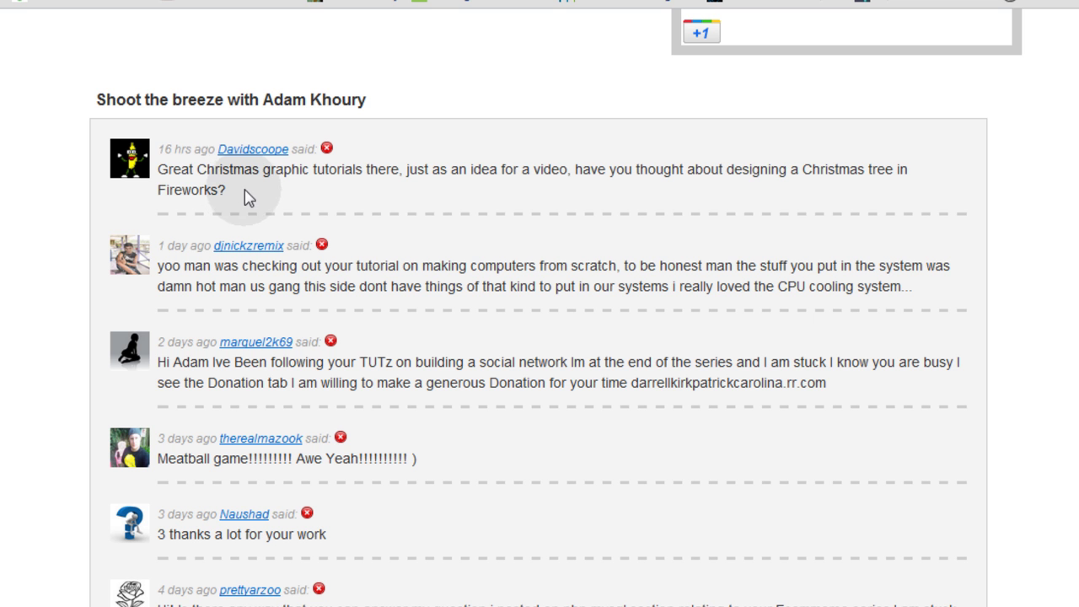
scroll(427, 199, up, 5)
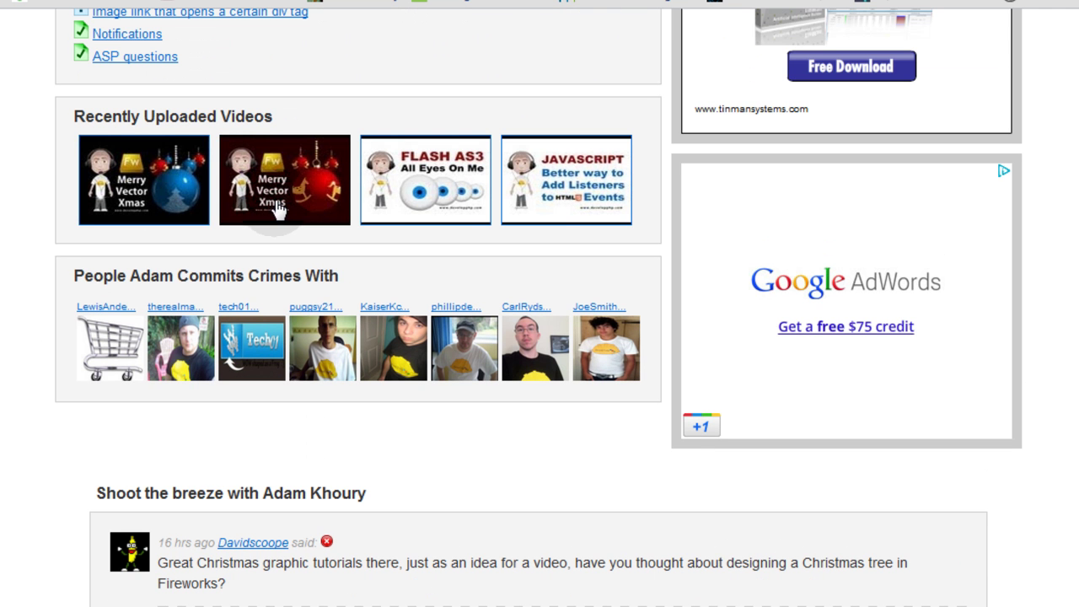
scroll(25, 241, down, 3)
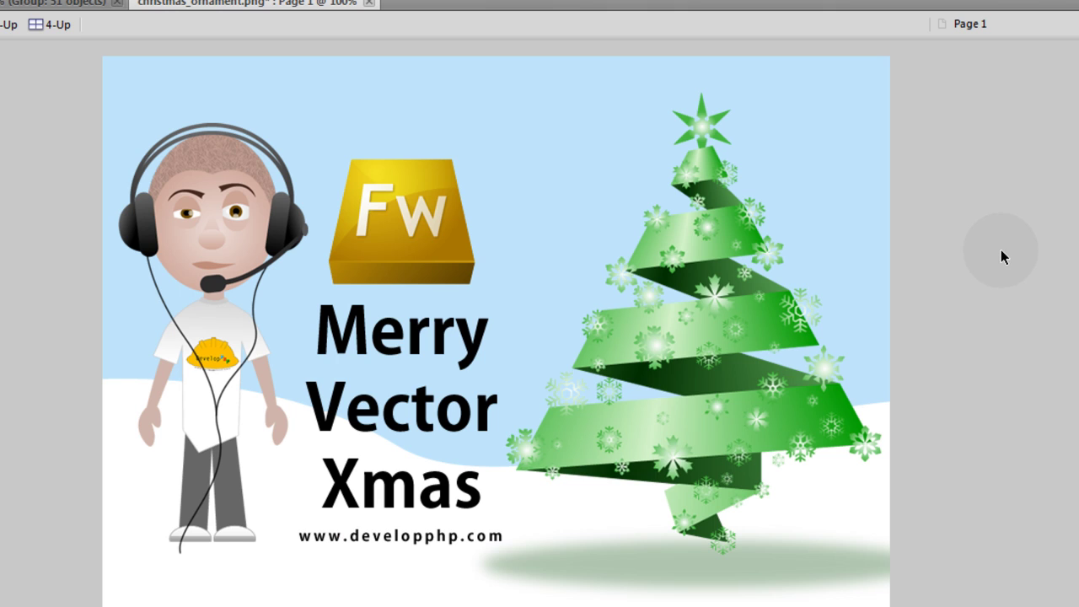
click(776, 305)
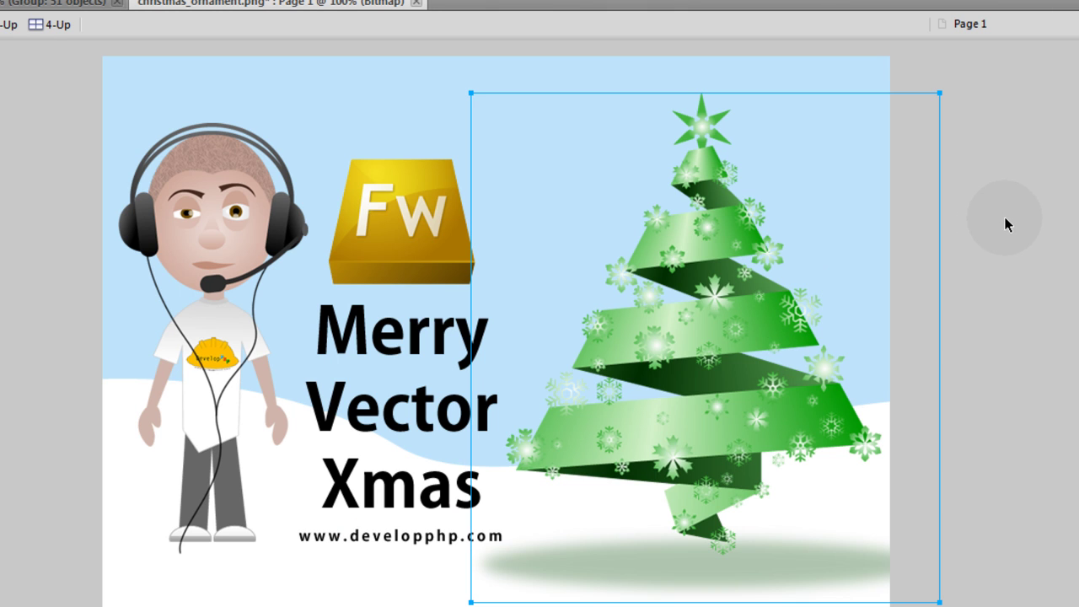
click(1025, 203)
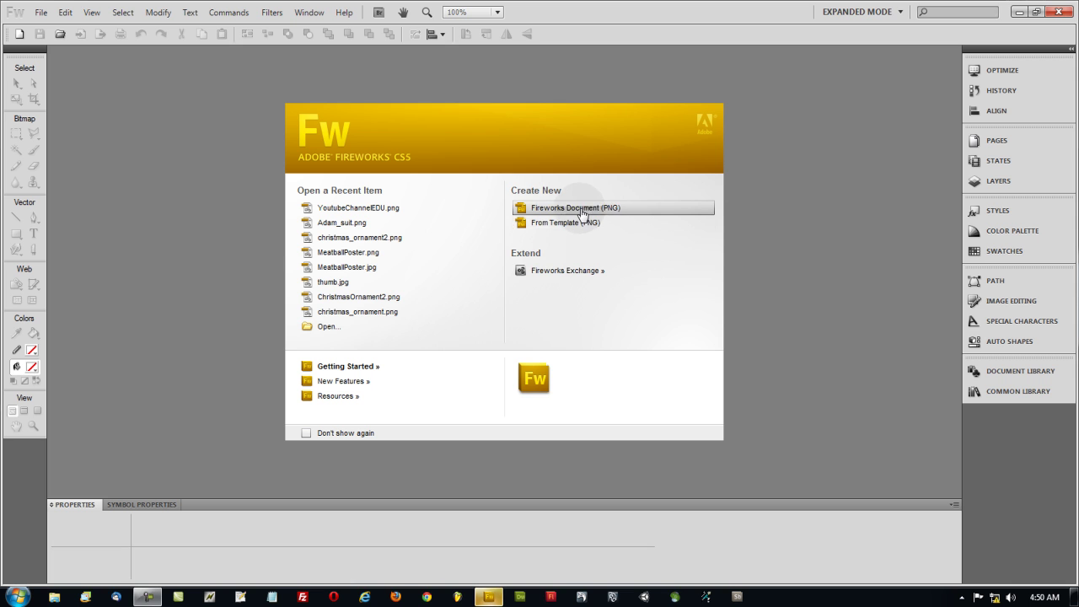
Step: Create a Fireworks document 1000 × 550 pixels at 72 pixels/inch with a white canvas
click(582, 211)
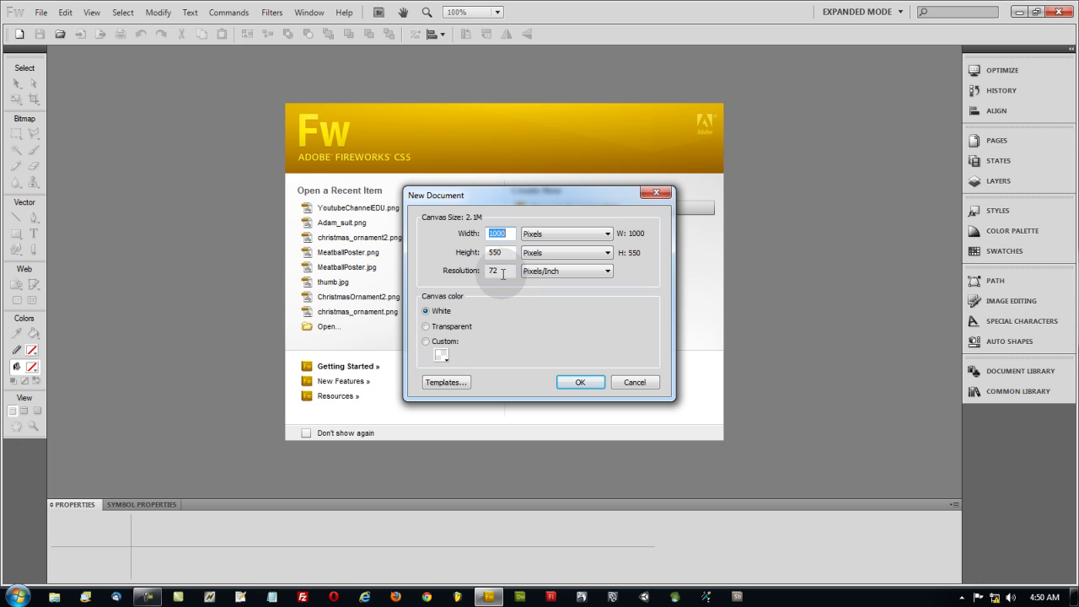
double_click(503, 272)
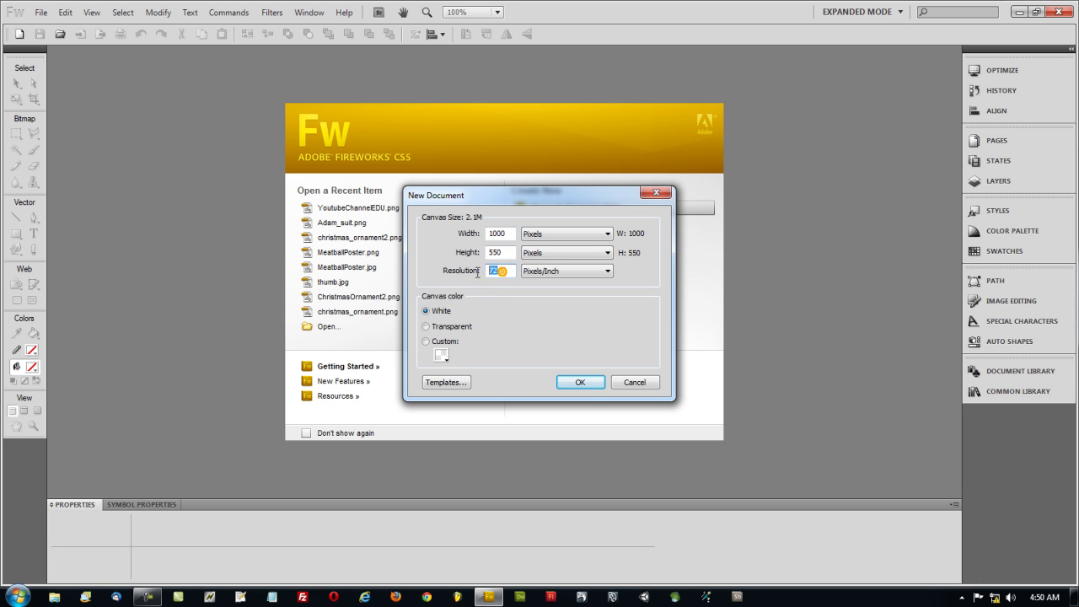
click(578, 383)
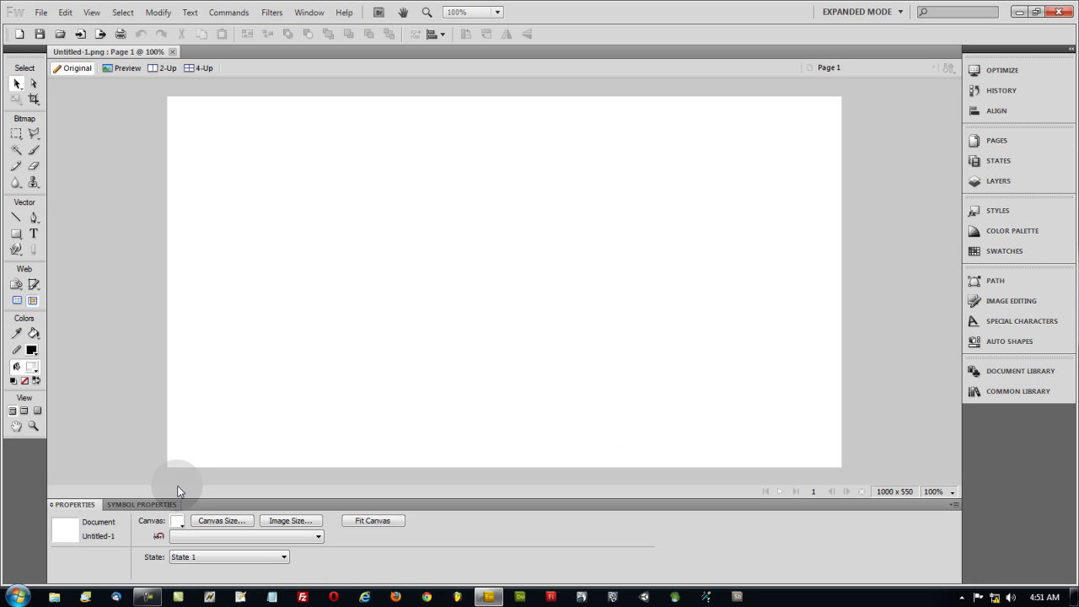
click(176, 521)
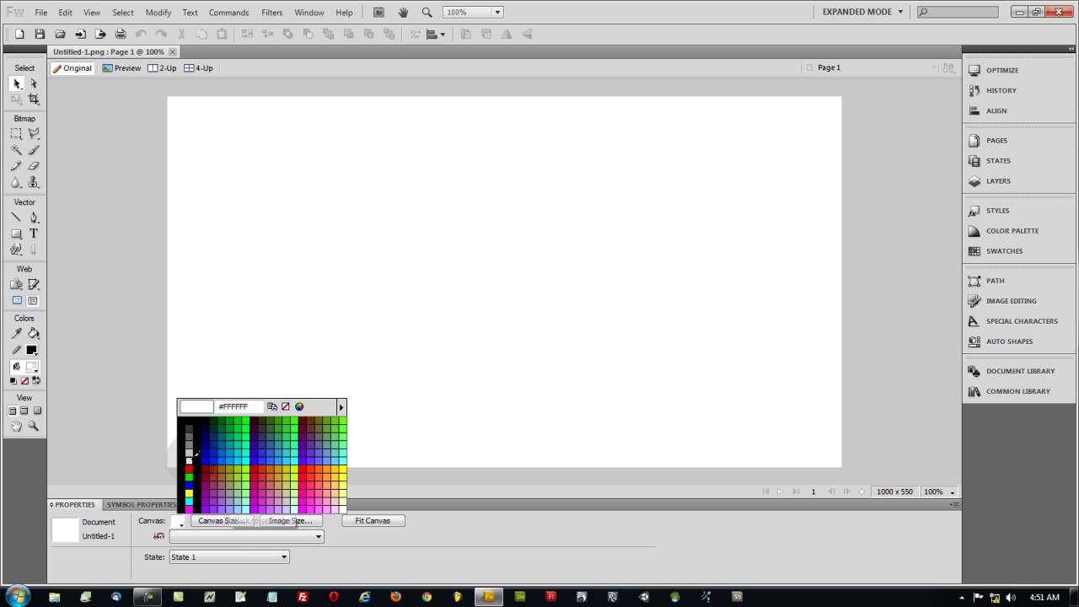
click(195, 454)
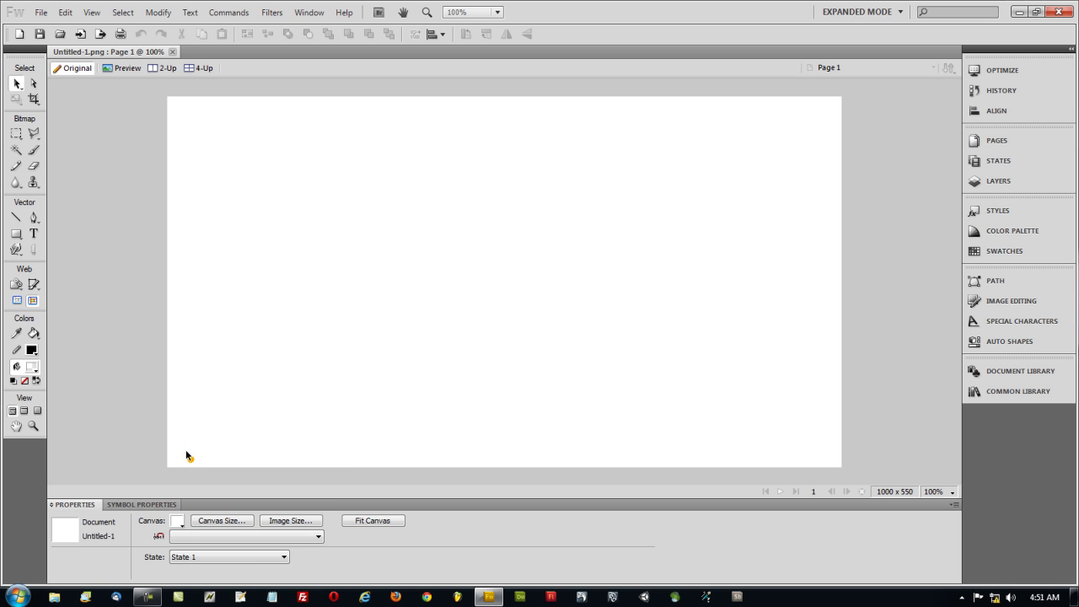
Step: Draw a Star auto shape about 439 × 418 pixels on the canvas and reduce its points until it forms a triangle
click(15, 236)
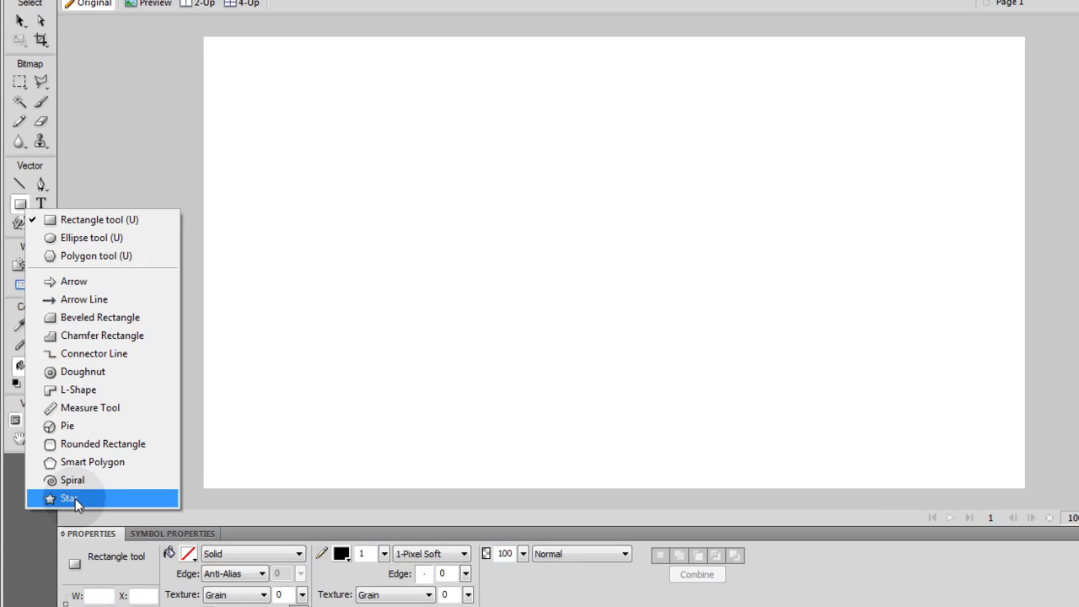
click(117, 579)
drag(280, 127, 600, 342)
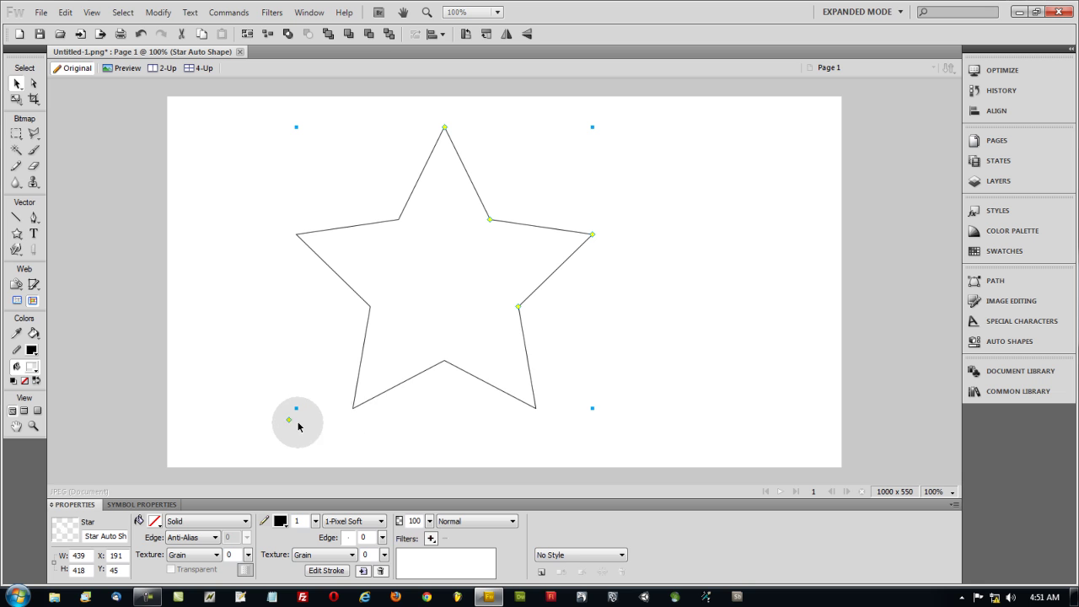
drag(290, 424, 328, 445)
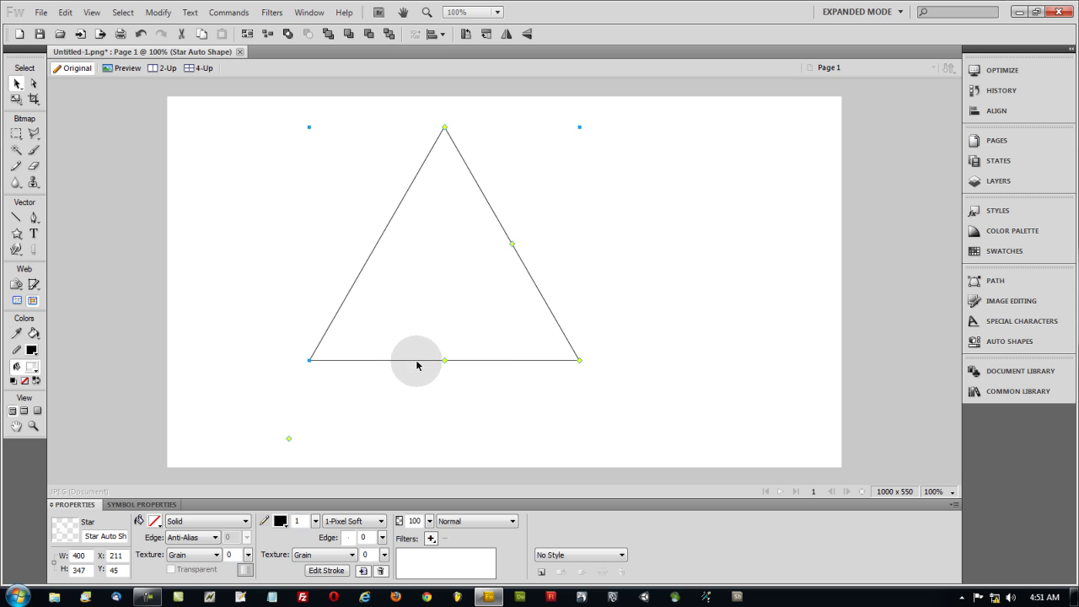
Step: Scale the triangle to about 420 pixels wide and 380 pixels high
click(16, 98)
drag(311, 243, 339, 243)
drag(579, 243, 611, 244)
drag(476, 361, 475, 382)
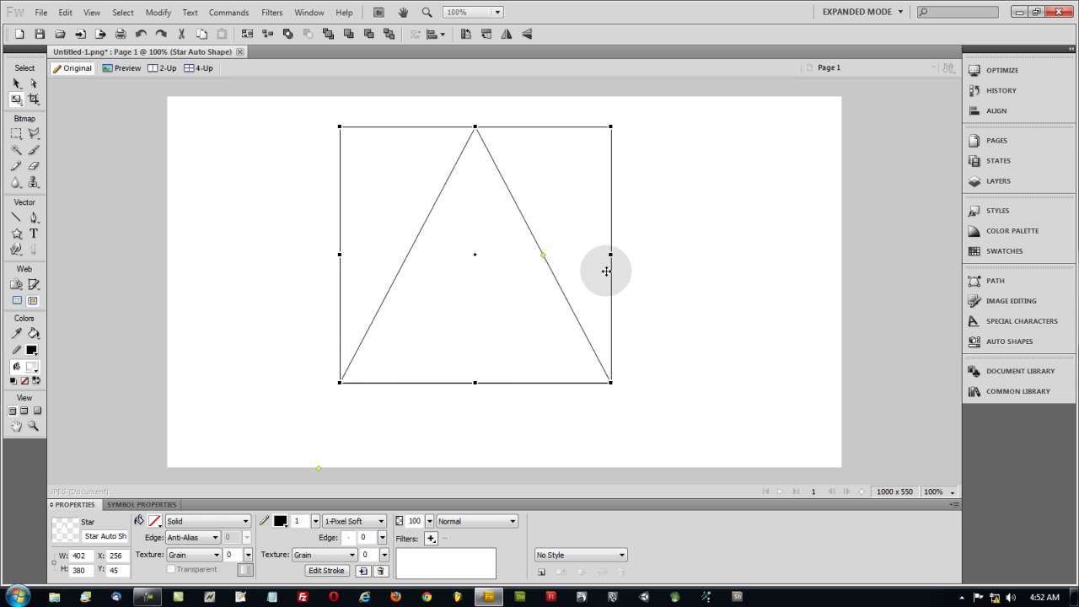
drag(613, 254, 608, 255)
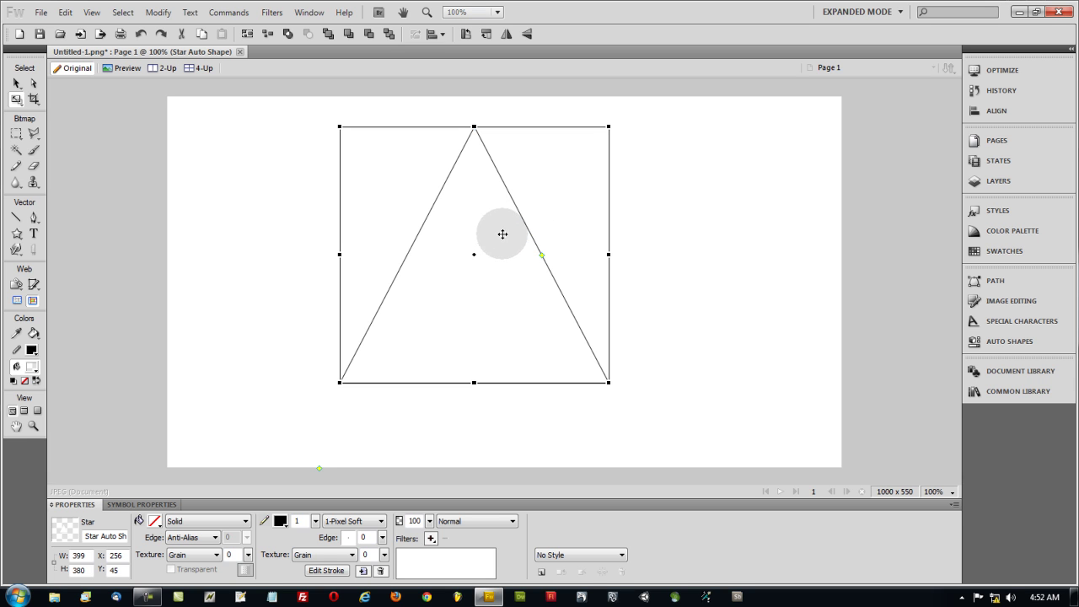
click(16, 82)
click(16, 99)
drag(608, 255, 623, 254)
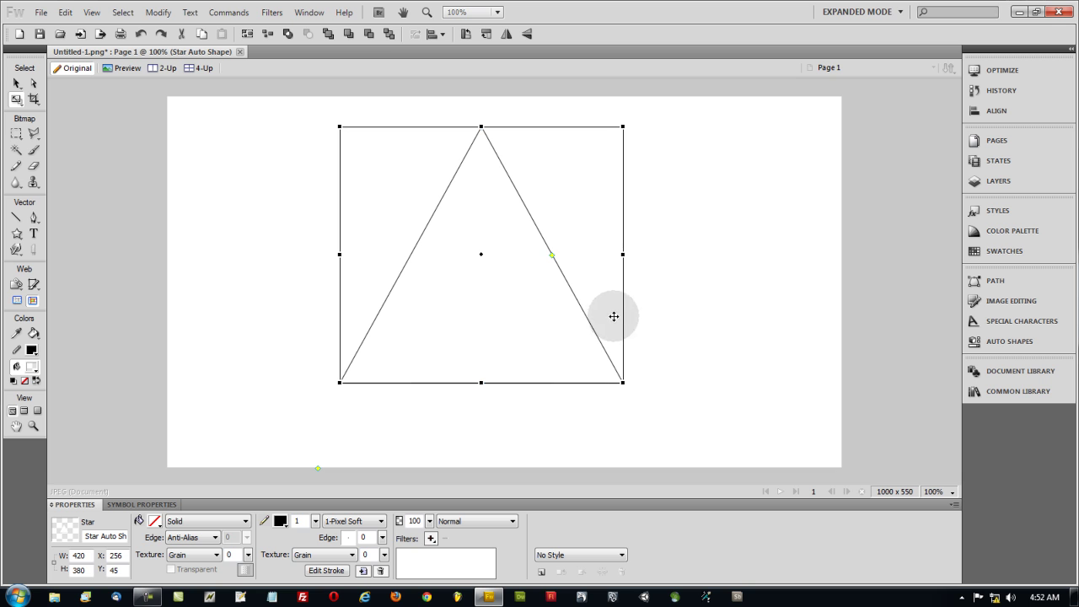
click(94, 12)
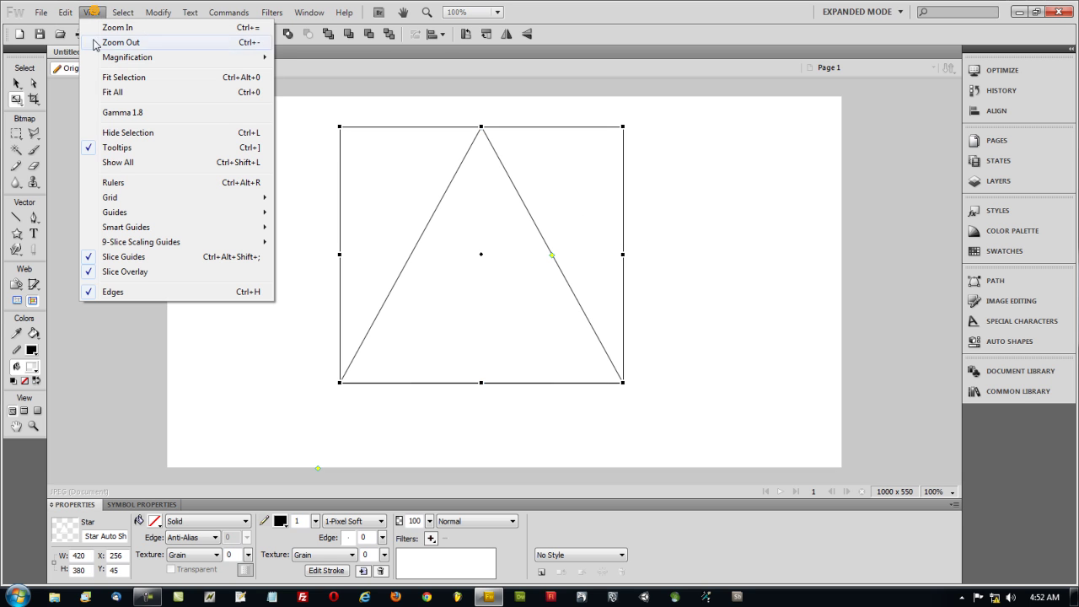
click(93, 13)
click(93, 13)
click(320, 243)
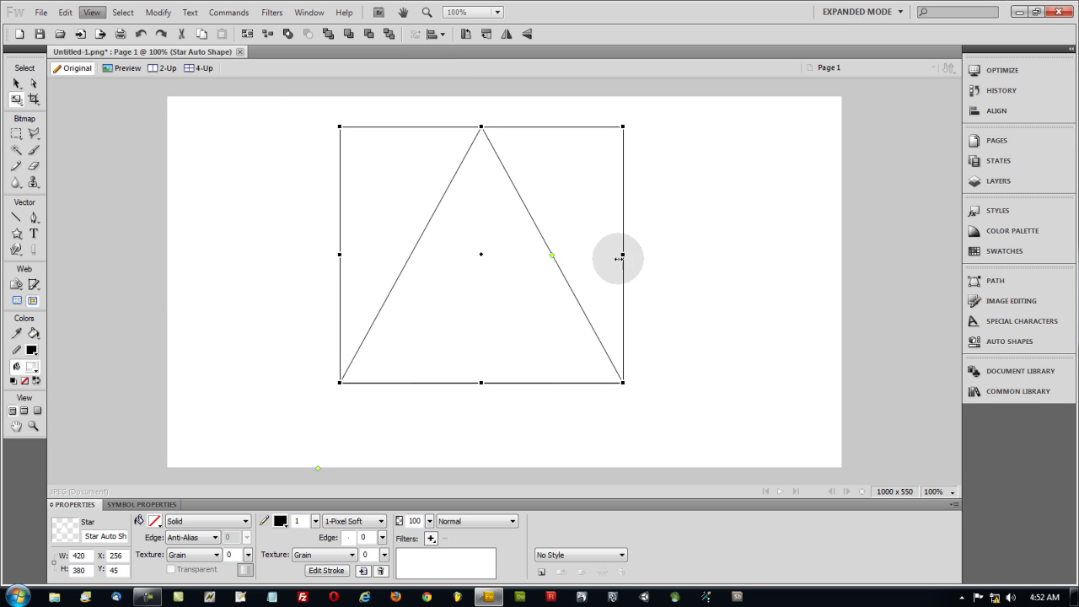
Step: Stretch the triangle to about 390 pixels high and move it to the centre of the canvas, at about X 290, Y 39
mouse_move(481, 383)
mouse_down()
mouse_move(481, 353)
mouse_move(481, 389)
mouse_up()
click(16, 83)
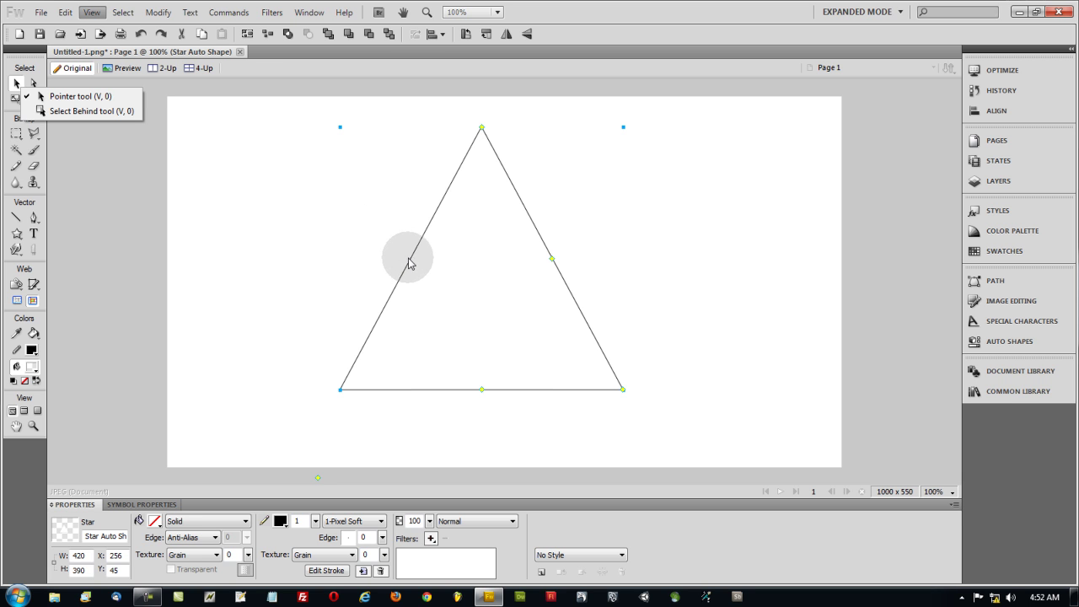
click(274, 205)
mouse_move(568, 284)
mouse_down()
mouse_move(691, 287)
mouse_move(587, 282)
mouse_up()
click(116, 210)
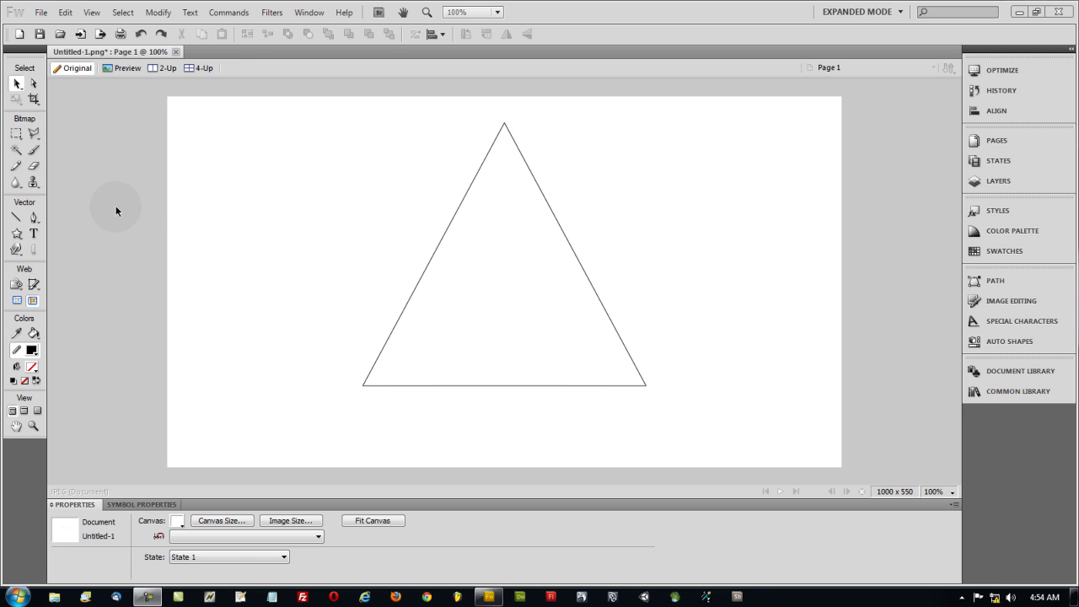
Step: Inspect the triangle outline at larger and smaller magnifications
click(445, 239)
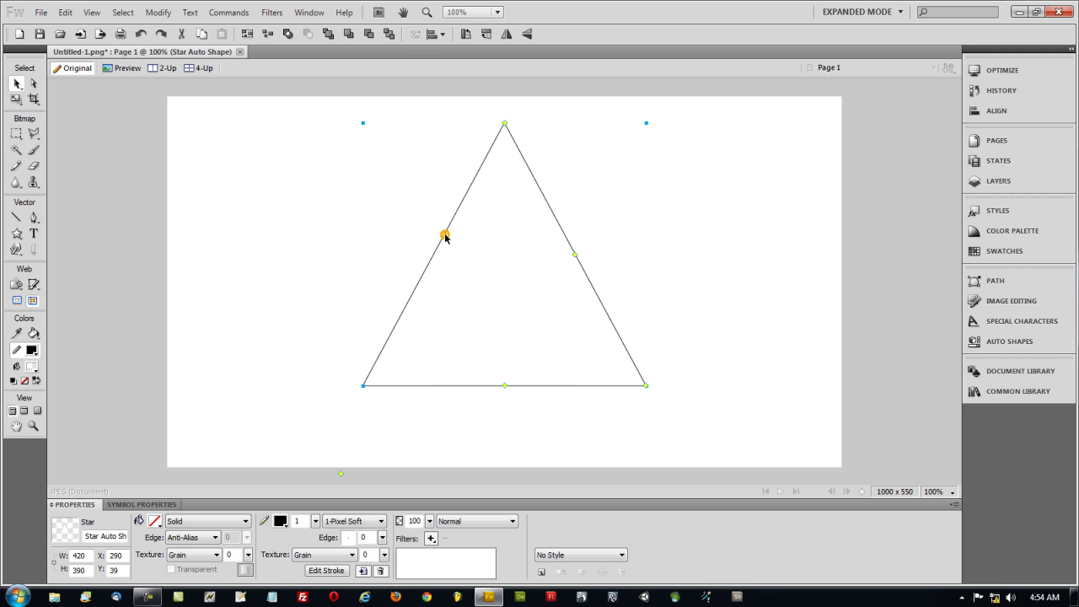
key(ctrl+equal)
scroll(465, 243, up, 2)
scroll(465, 250, down, 10)
scroll(440, 255, up, 7)
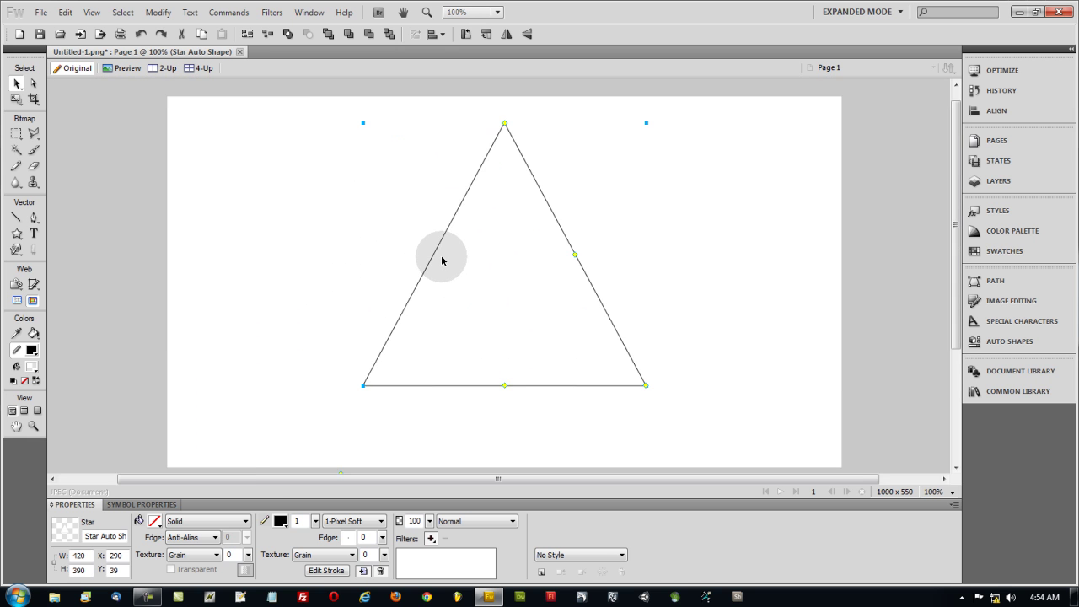
scroll(441, 255, down, 3)
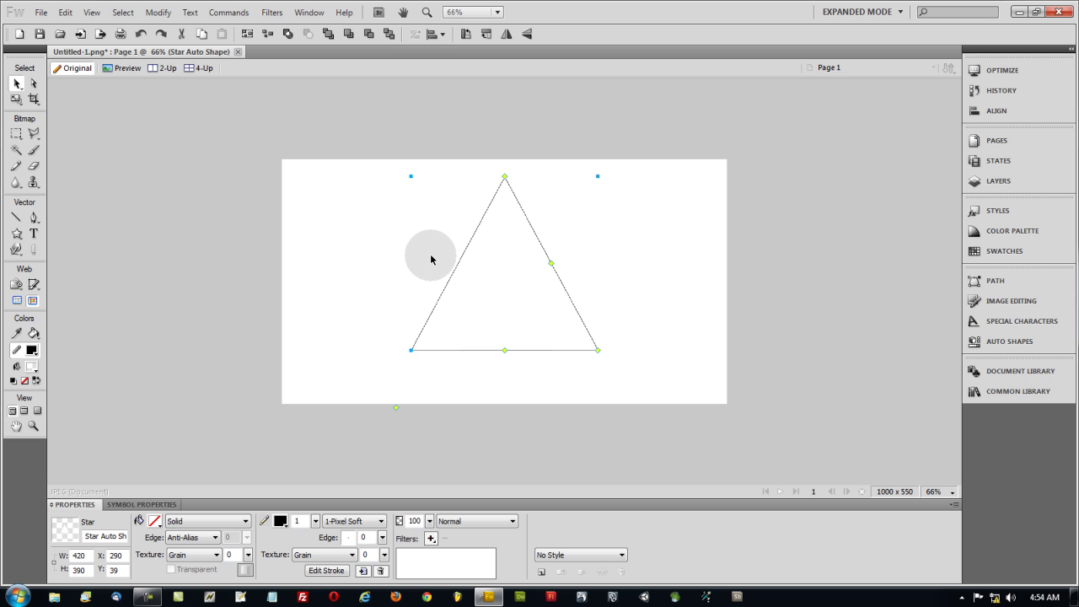
scroll(429, 254, up, 2)
scroll(428, 264, down, 2)
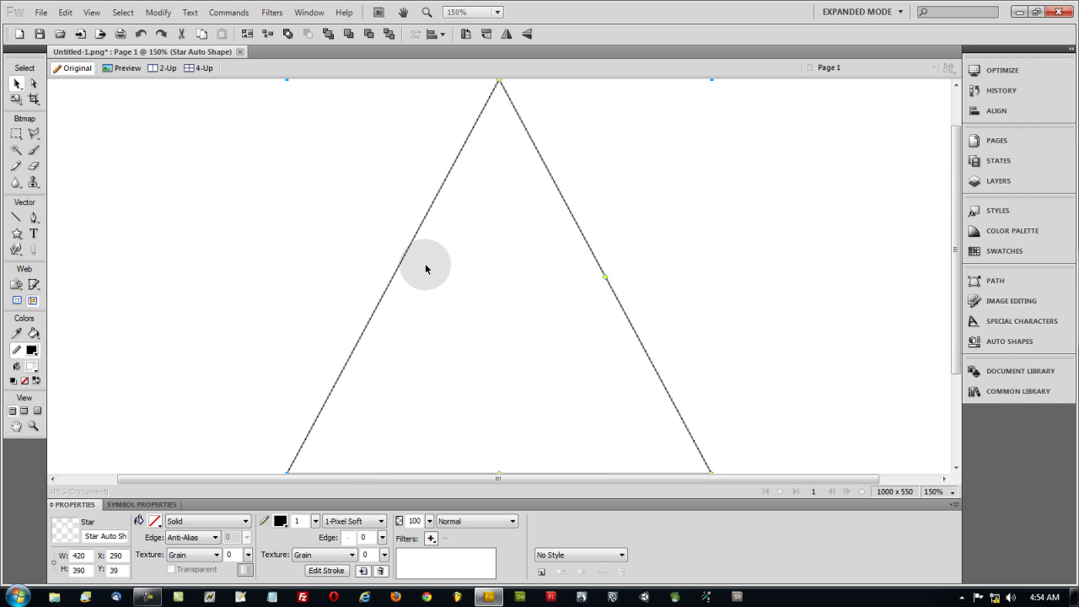
click(301, 250)
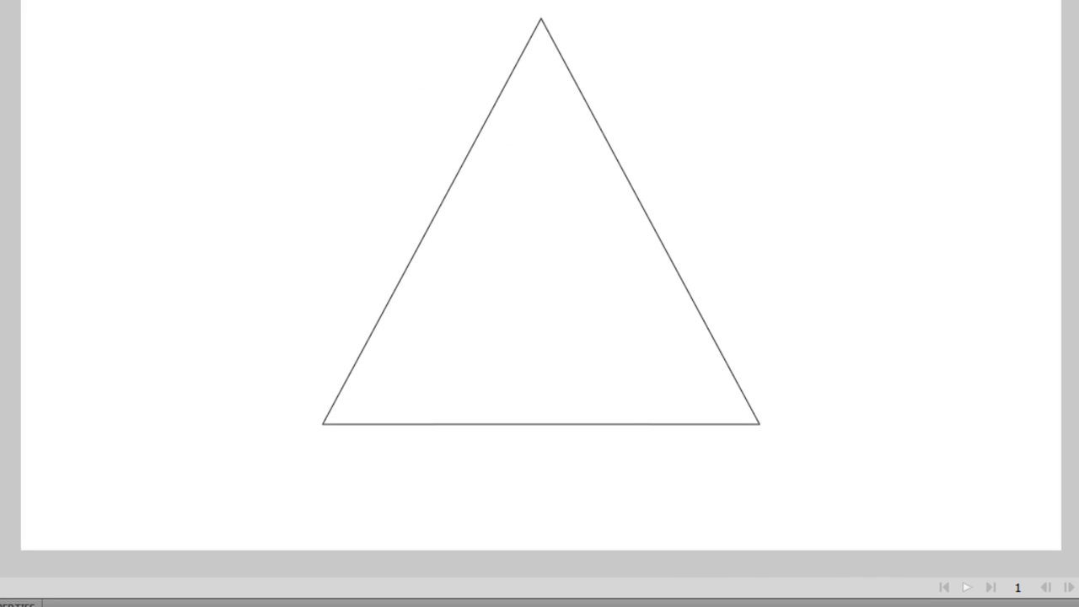
Step: Draw a closed four-point Pen path across the triangle's base as a slanted band about 401 × 98 pixels, starting at its lower-left corner
click(317, 429)
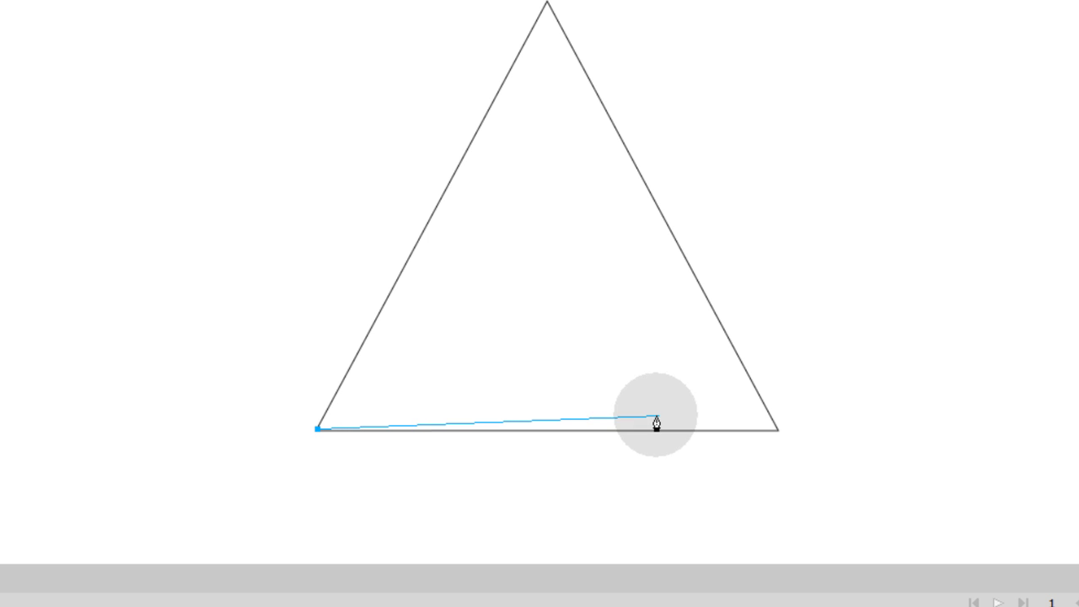
click(759, 396)
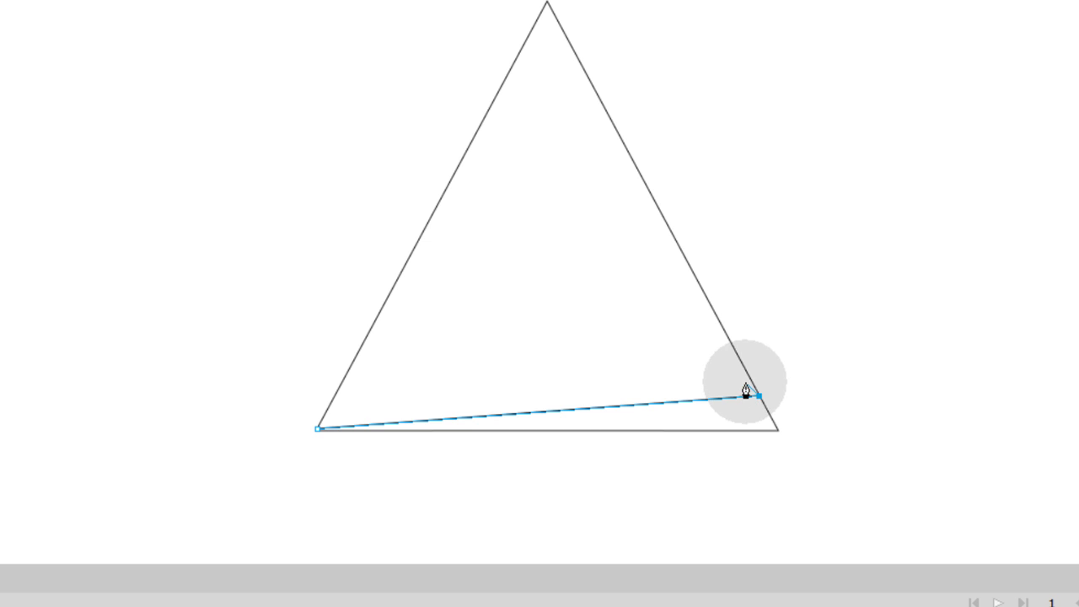
click(717, 321)
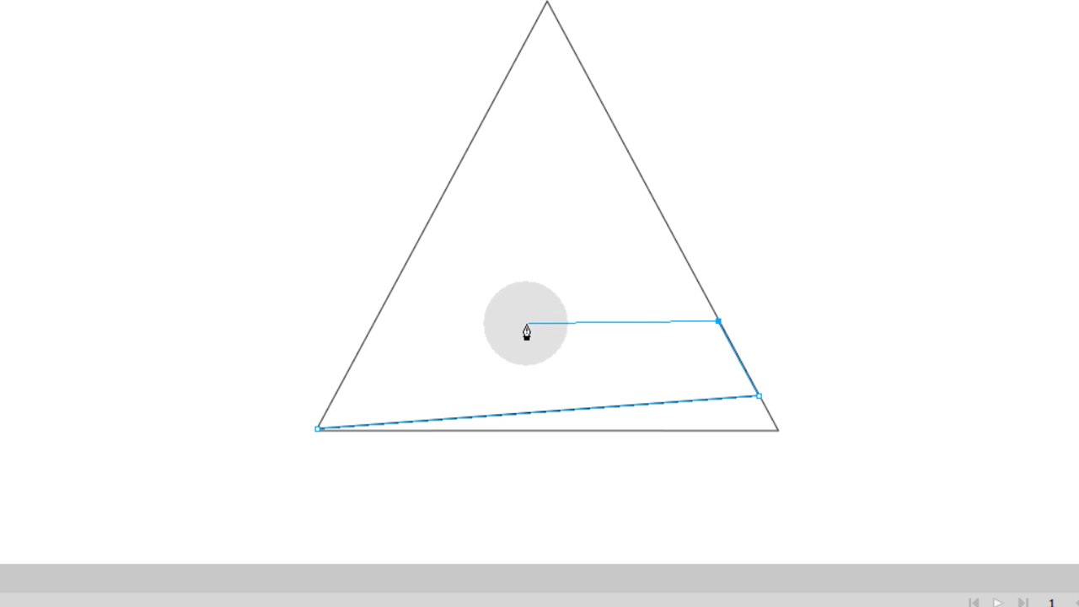
click(359, 350)
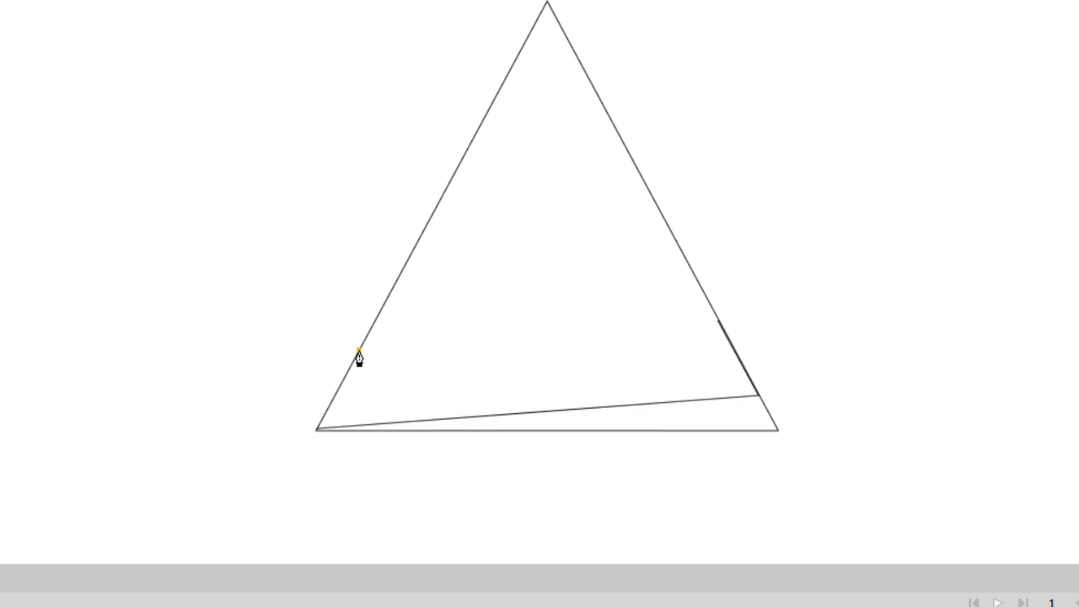
click(318, 428)
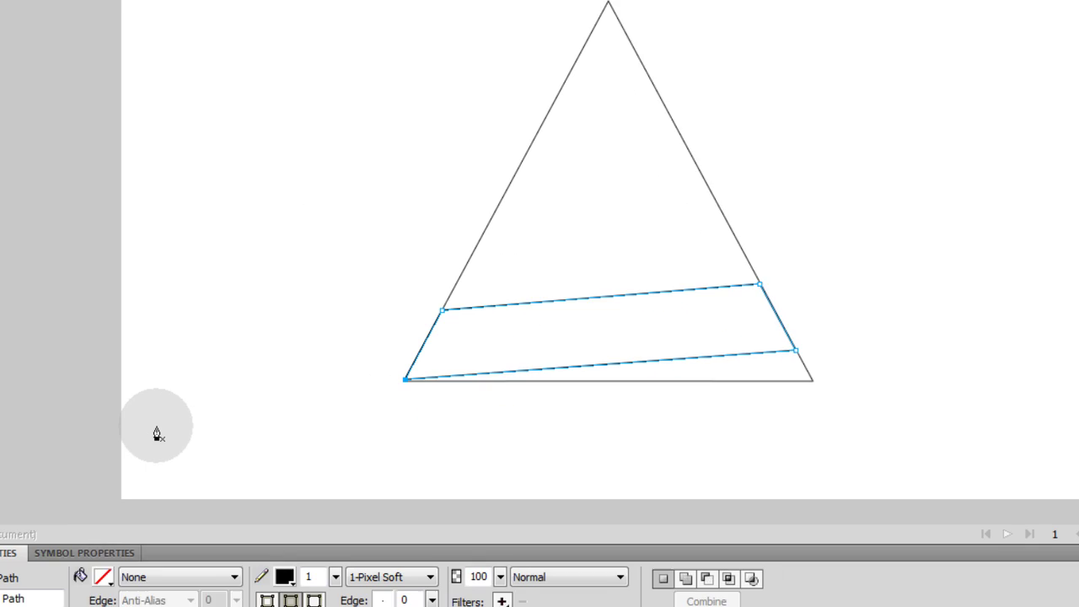
Step: Fill the slanted band with a solid medium green and remove its stroke
click(103, 576)
click(170, 437)
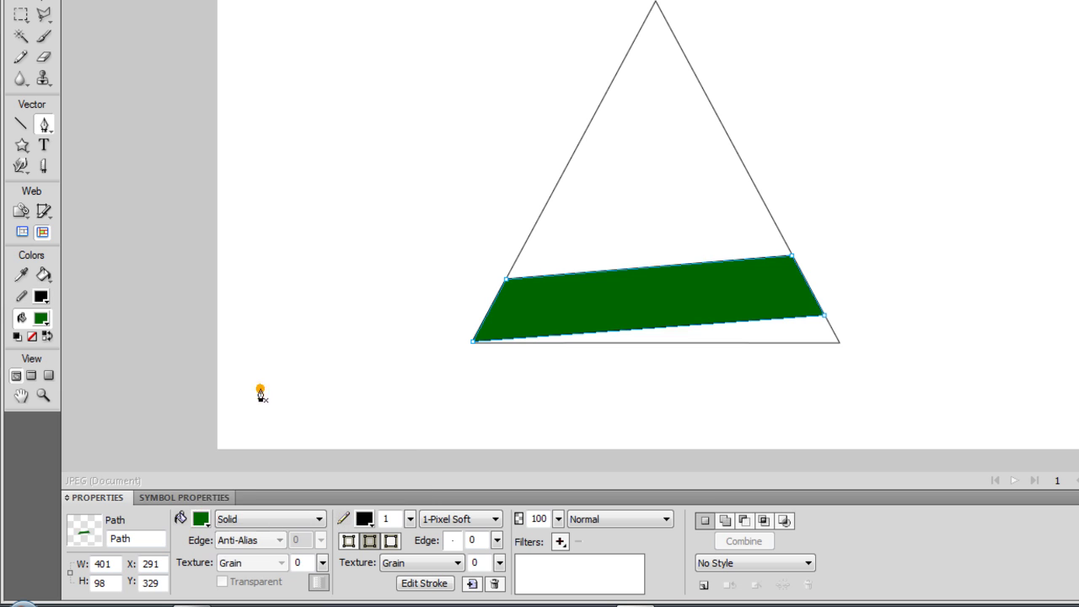
click(201, 519)
click(271, 387)
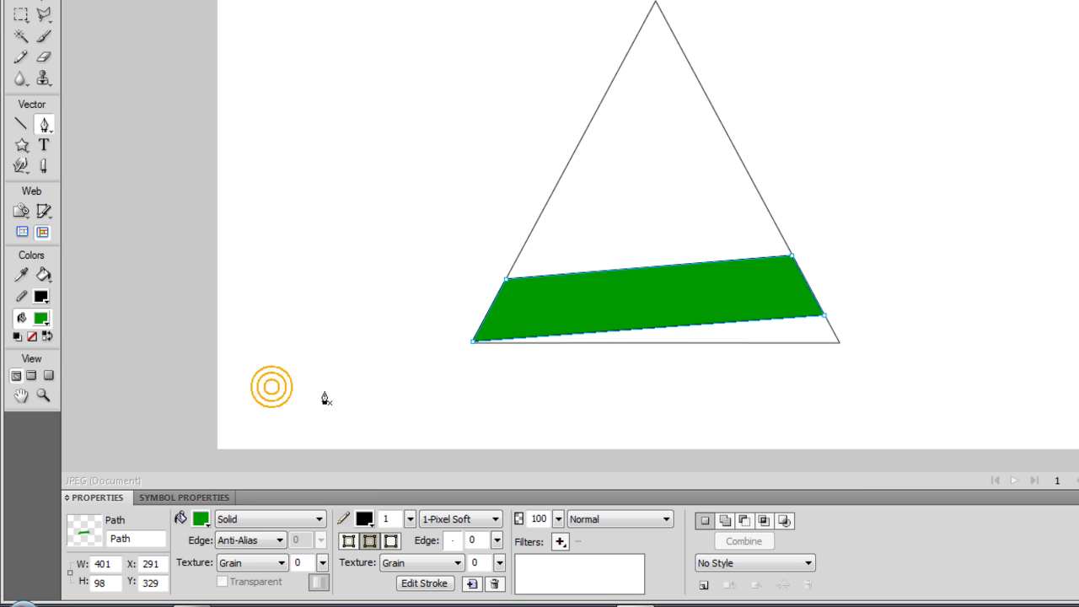
click(368, 519)
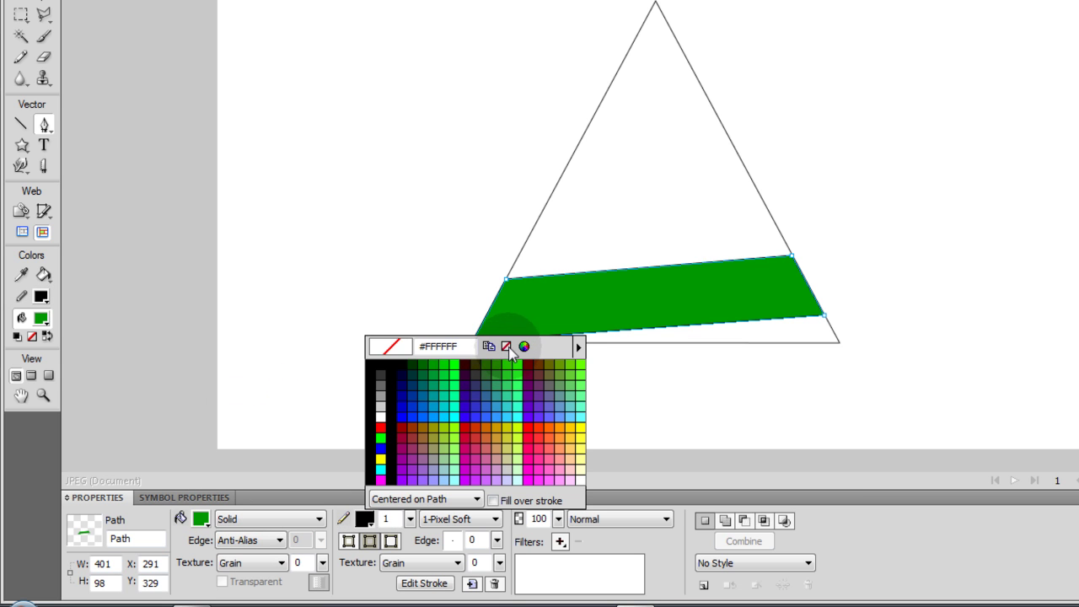
click(508, 345)
click(649, 180)
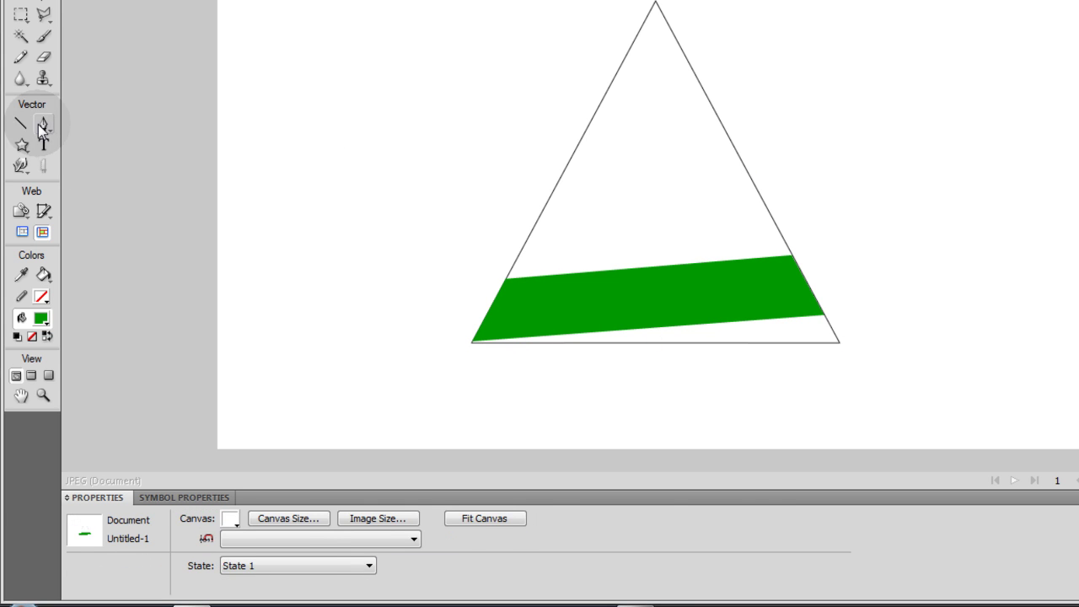
Step: Draw a closed four-point Pen path above the green band as a parallel slanted band about 269 × 86 pixels, spanning the triangle
click(532, 232)
click(532, 232)
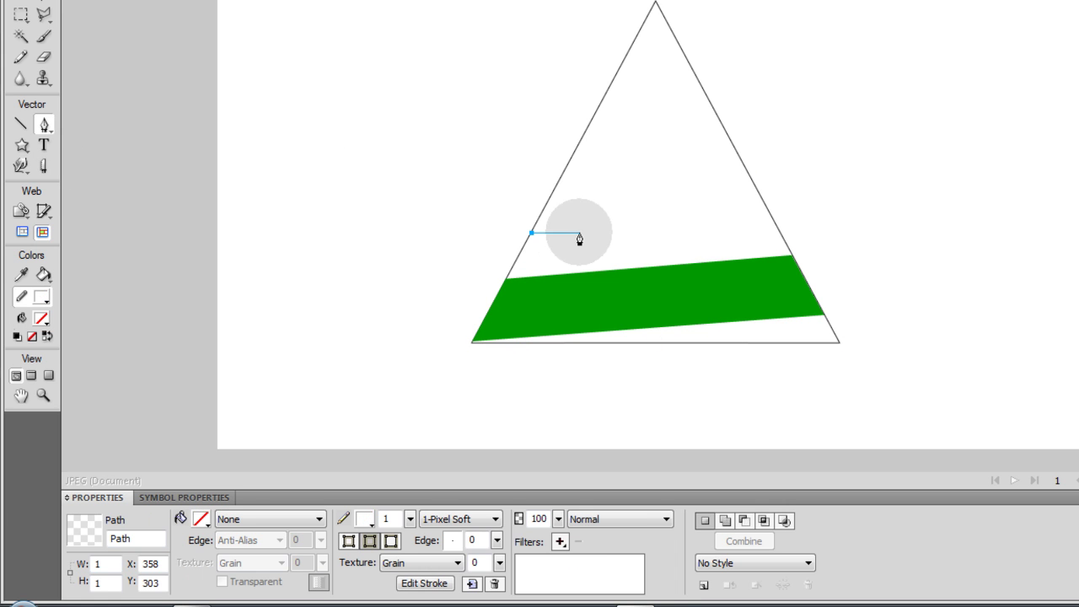
click(768, 211)
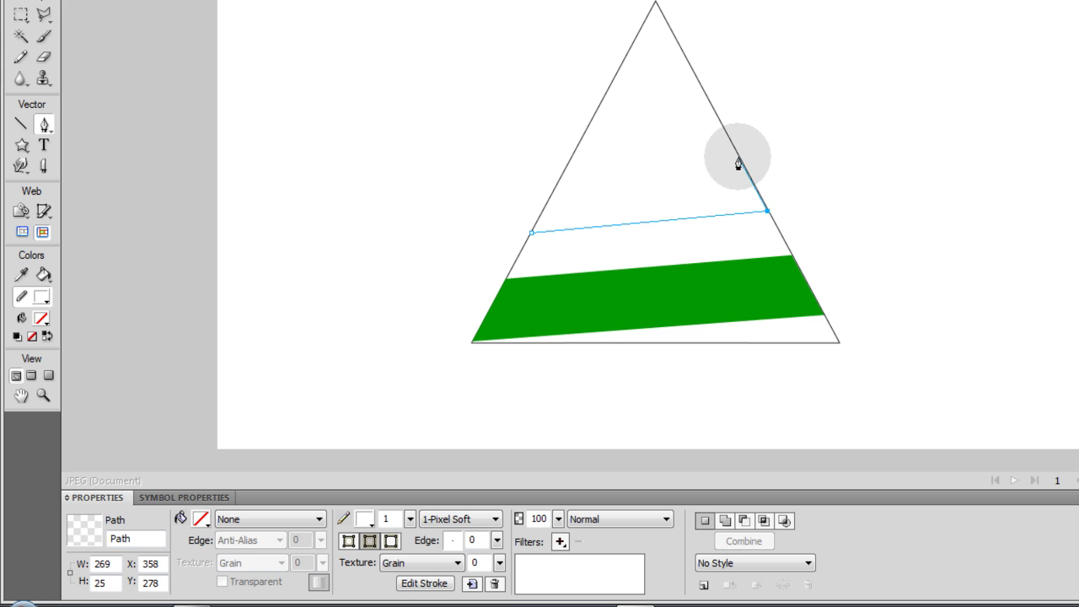
click(738, 159)
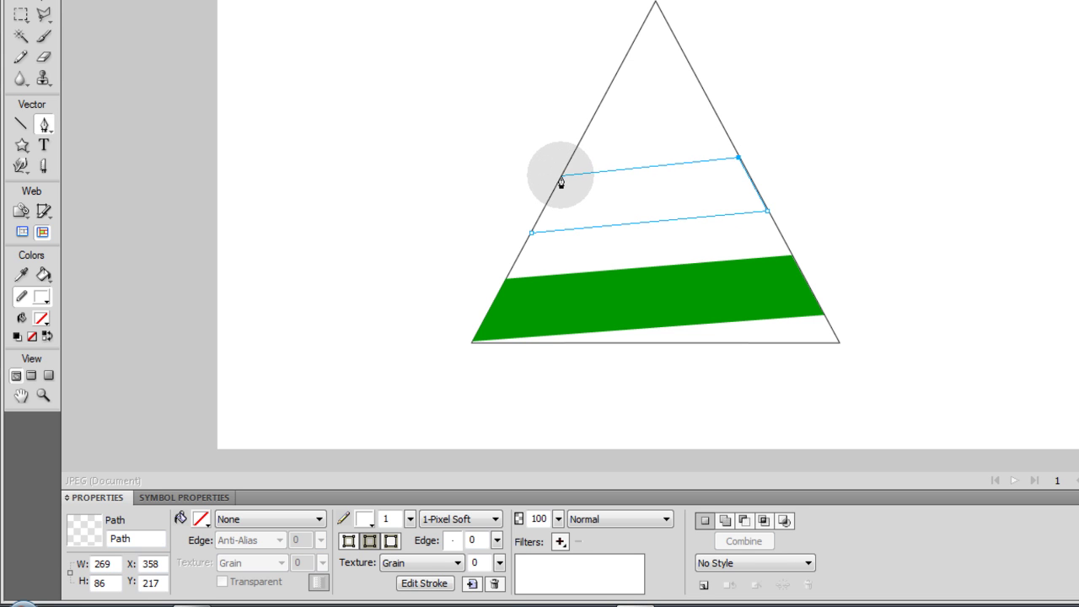
click(561, 177)
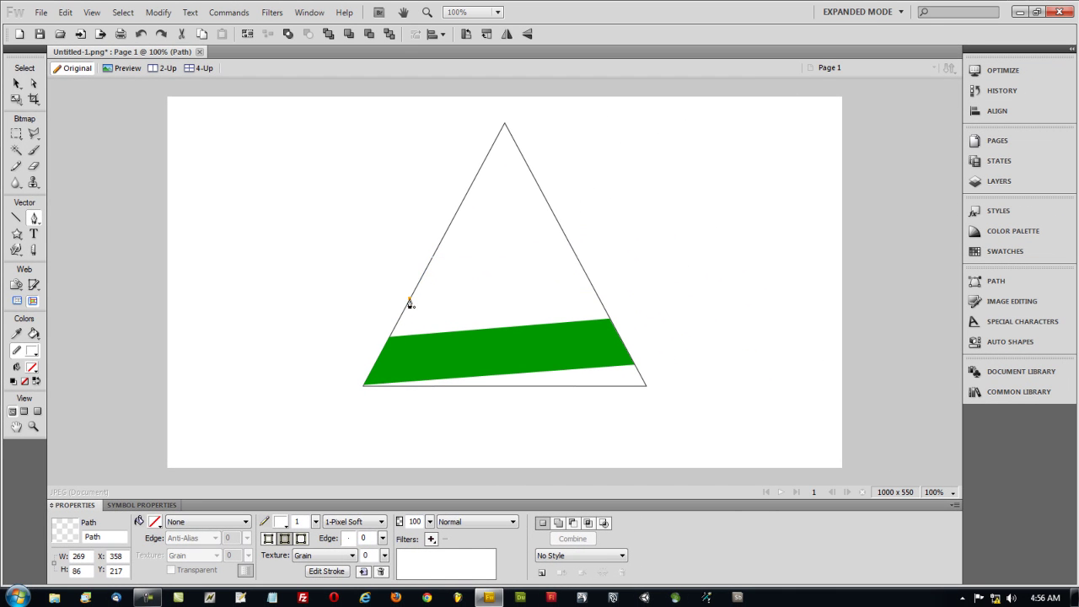
click(242, 327)
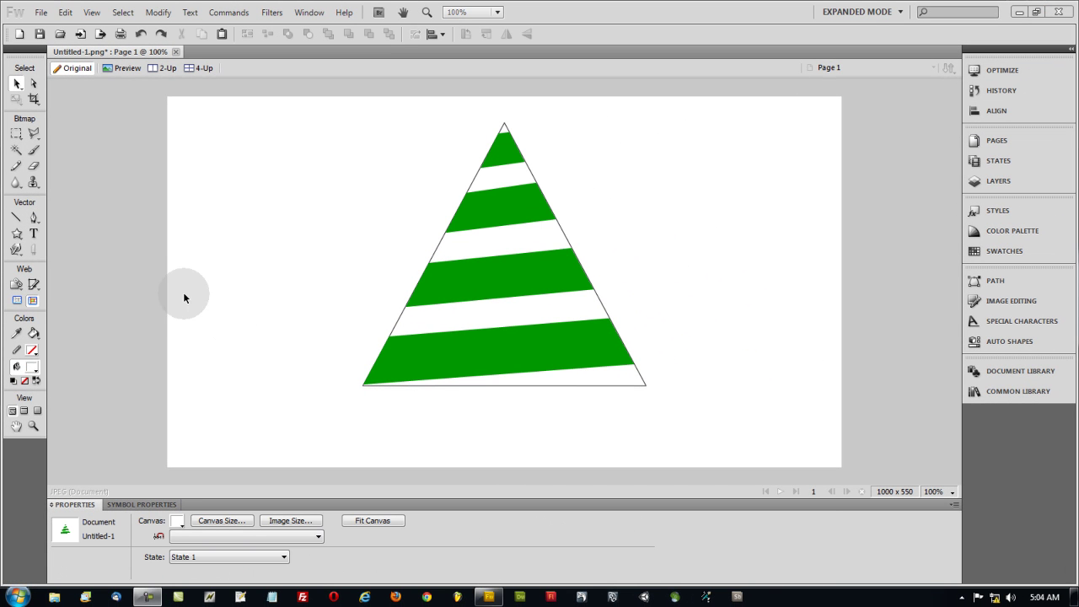
Step: Draw a closed four-point Pen path about 337 × 151 pixels joining the bottom band's right end to the second band's left end
click(33, 217)
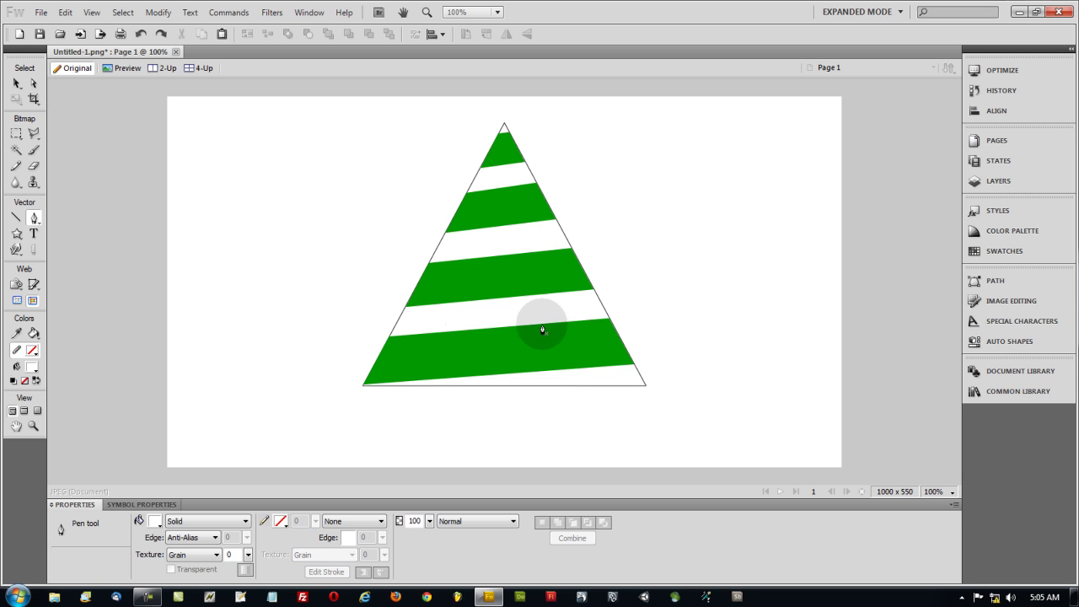
click(633, 365)
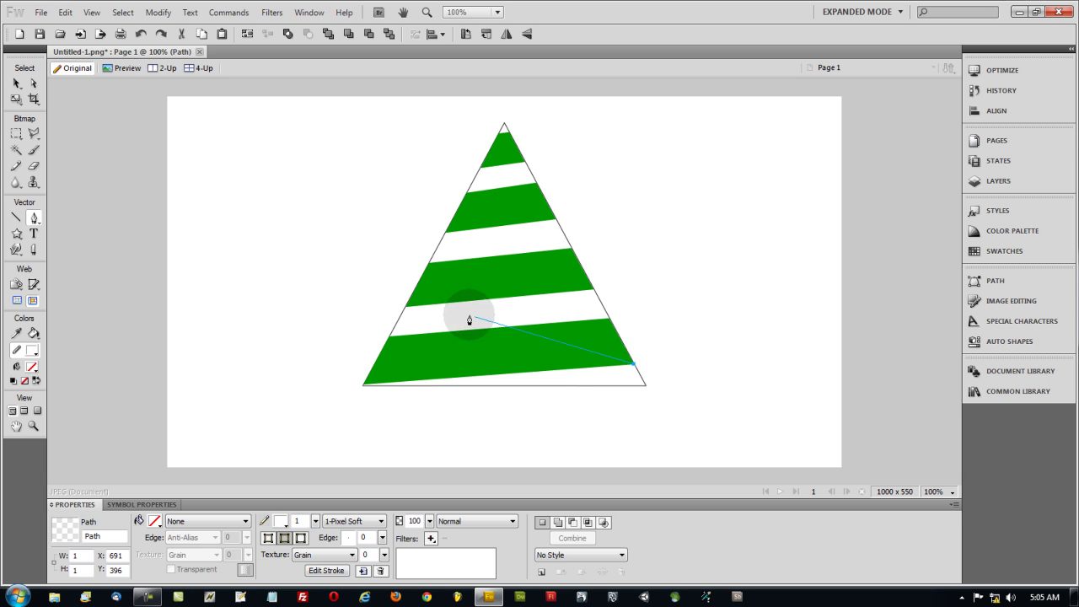
click(406, 306)
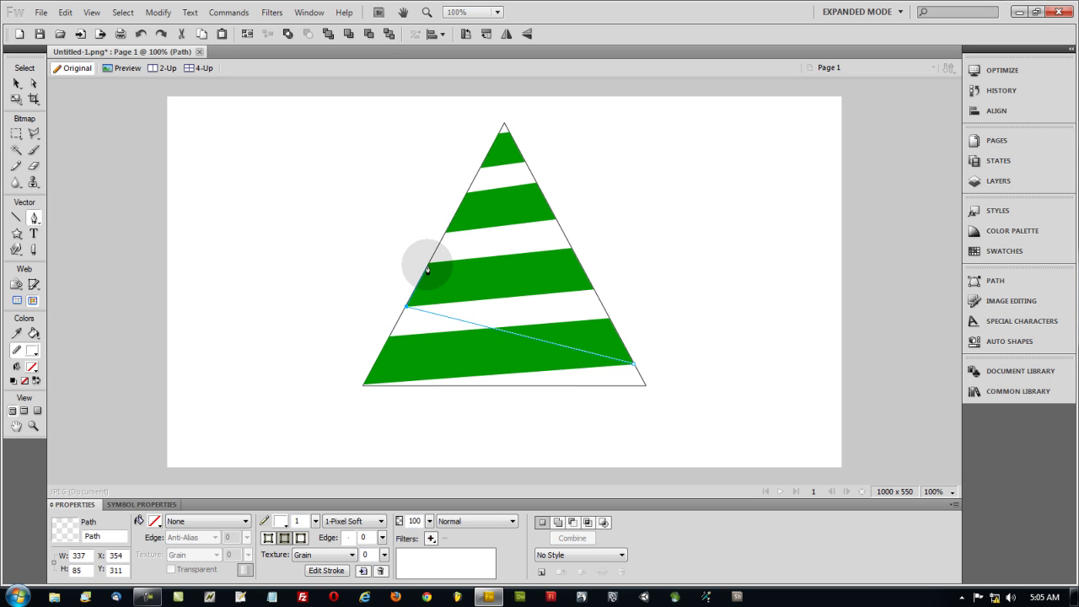
click(428, 264)
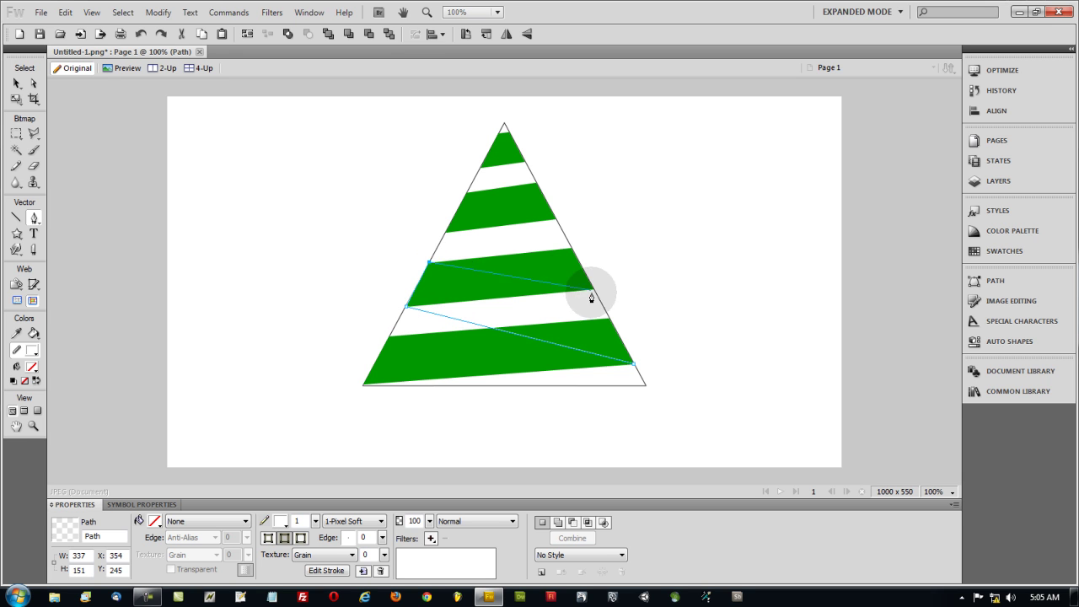
click(609, 322)
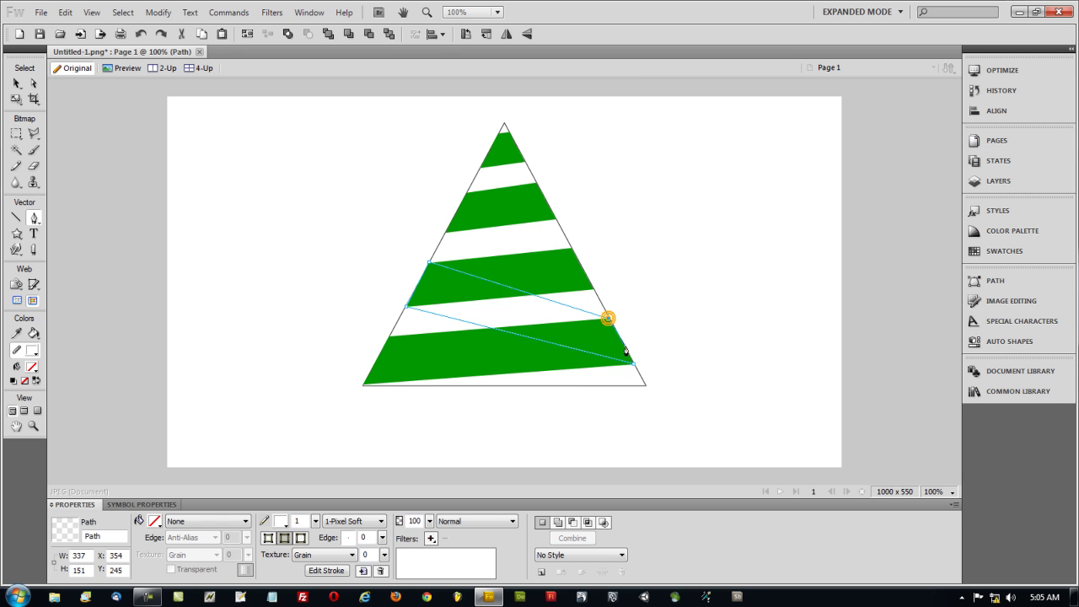
click(632, 366)
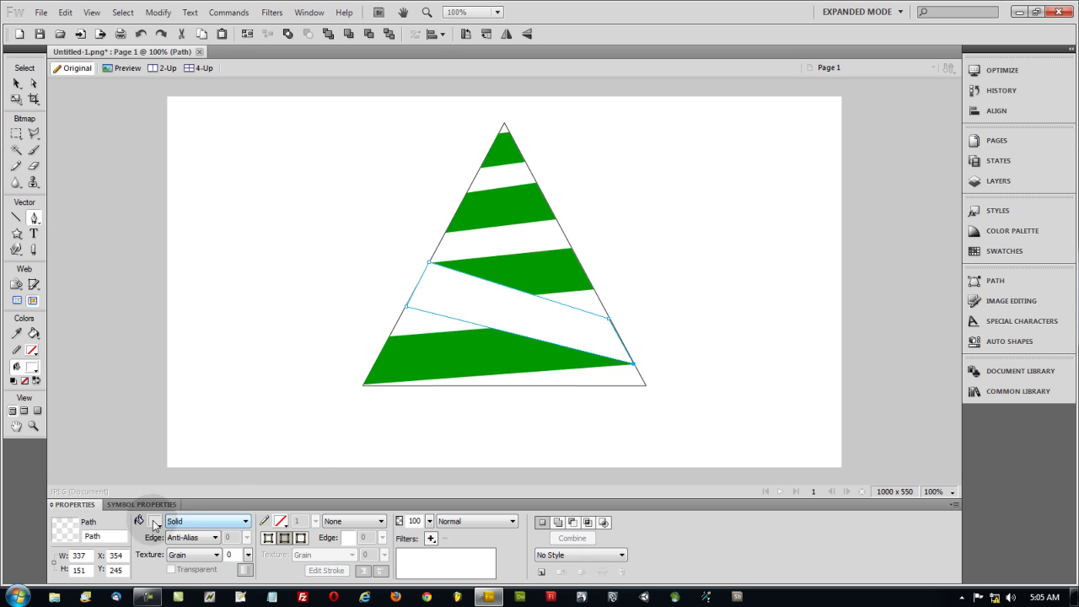
Step: Fill the connecting path with solid dark green and send it to the back of the stacking order
click(154, 521)
click(203, 415)
click(16, 84)
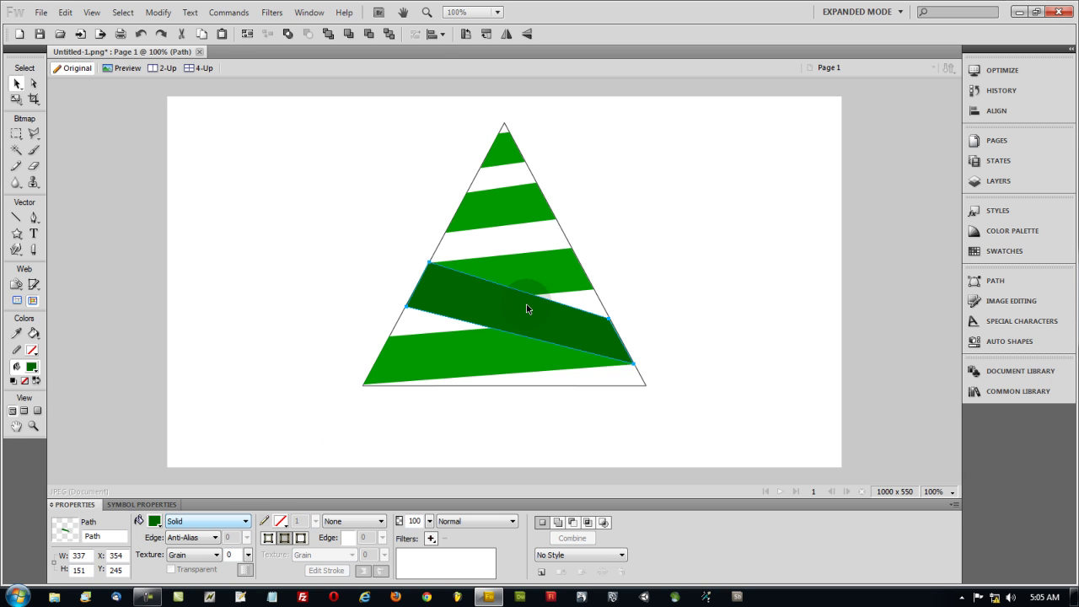
key(ctrl+shift+Down)
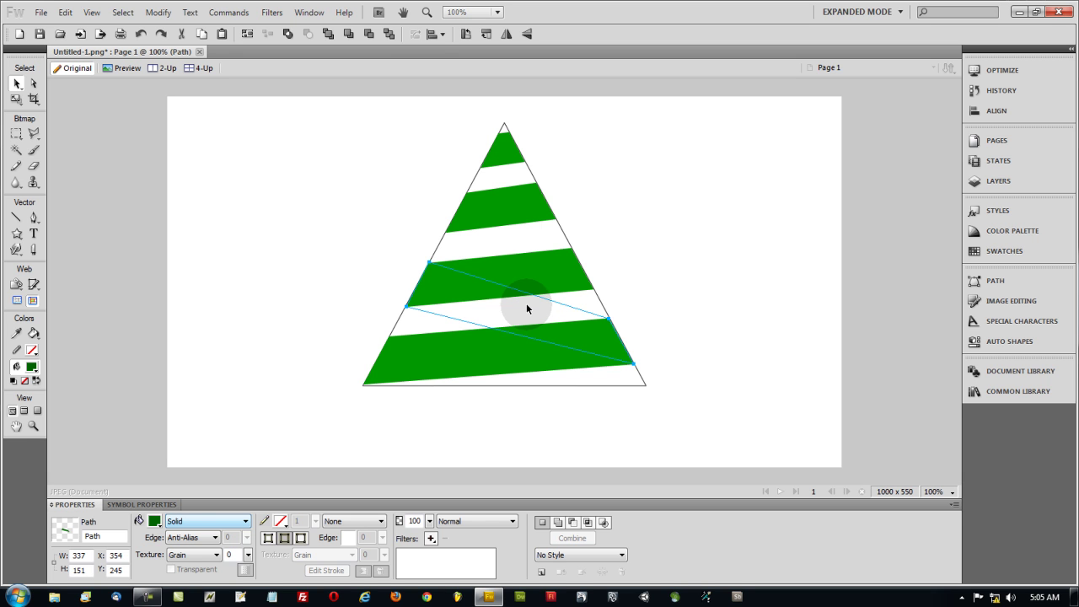
click(605, 249)
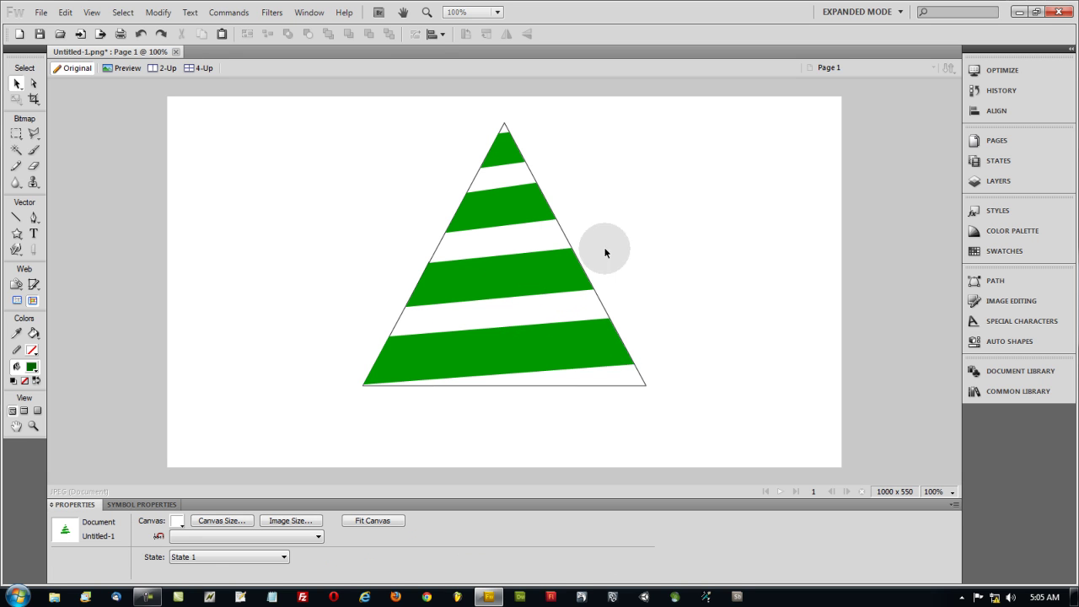
Step: Remove the guide triangle's fill, keeping only its black outline
click(605, 388)
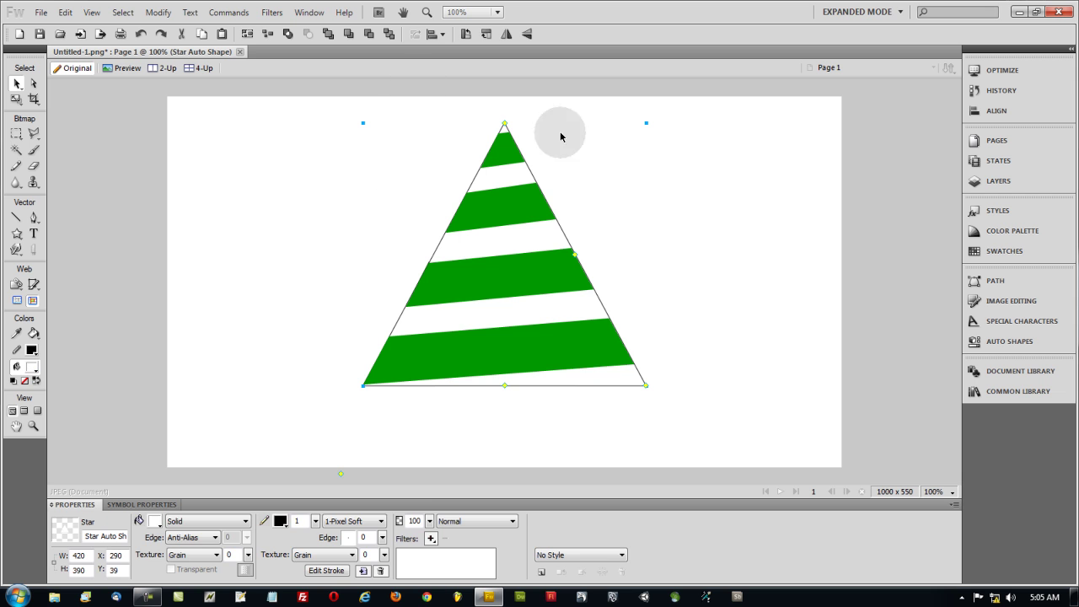
click(143, 525)
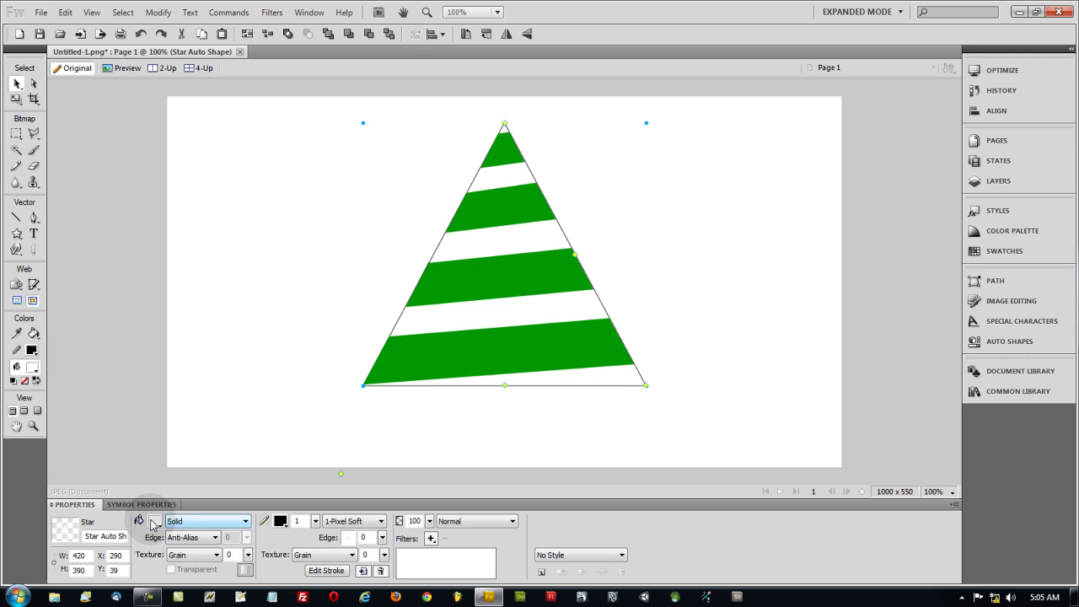
click(154, 525)
click(263, 407)
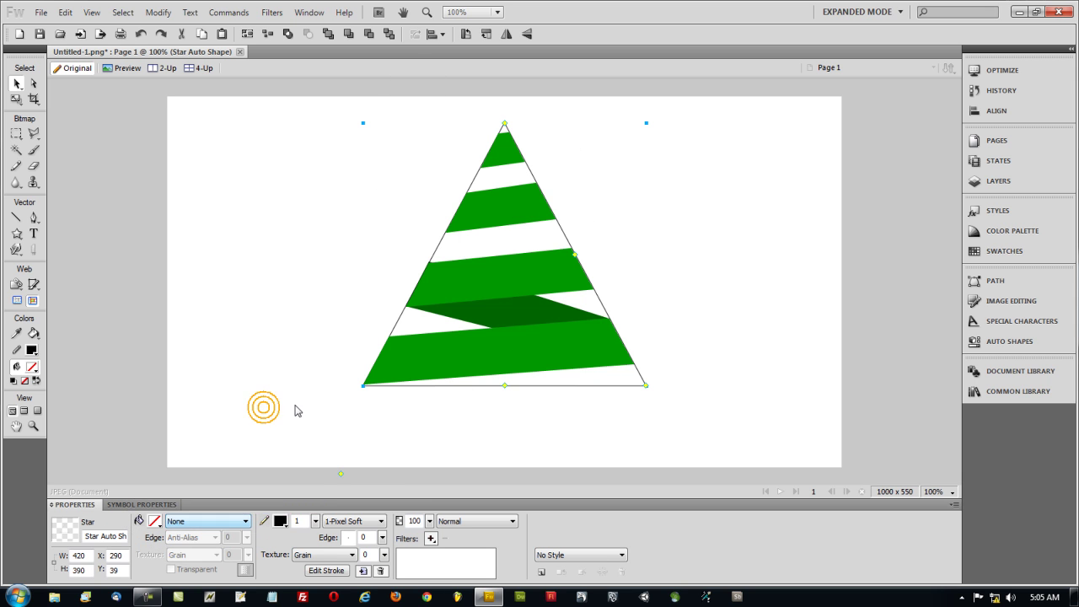
click(598, 253)
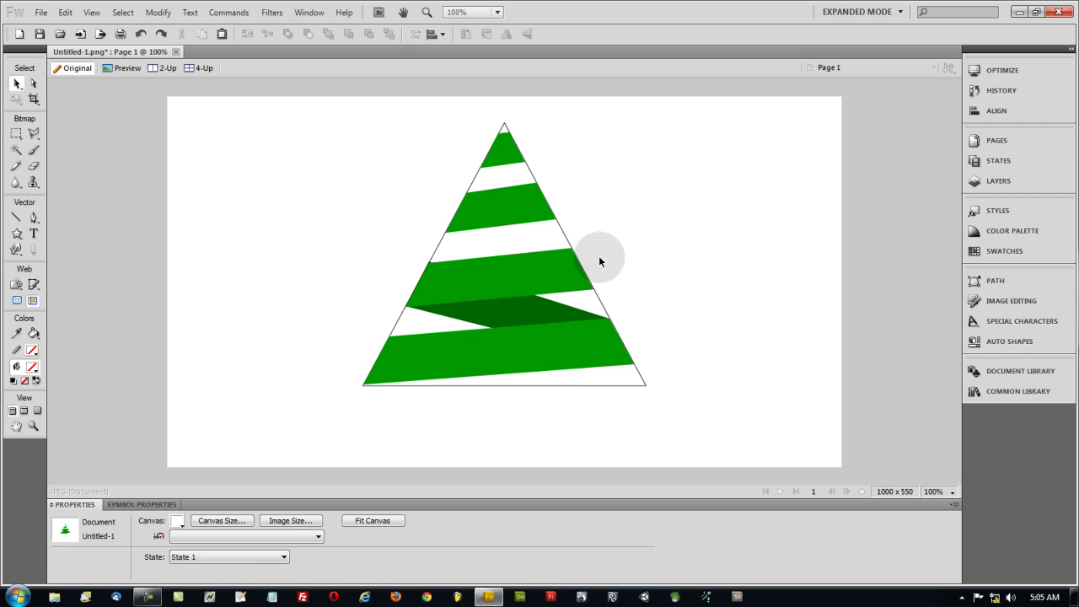
Step: Draw a closed four-point Pen path about 219 × 143 pixels joining the second band's right end to the third band's left end
click(34, 217)
click(453, 243)
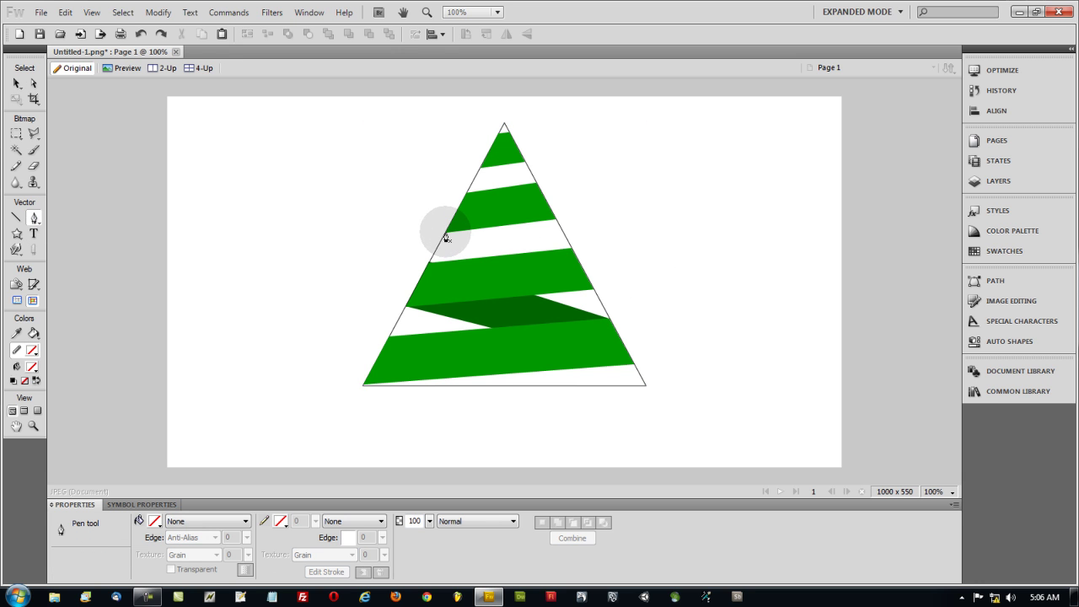
drag(446, 239, 593, 292)
click(570, 246)
click(519, 196)
drag(519, 196, 468, 196)
click(445, 232)
Step: Fill the second connecting path with the dark green sampled from the lower fold and remove its stroke
click(216, 192)
click(154, 521)
click(478, 310)
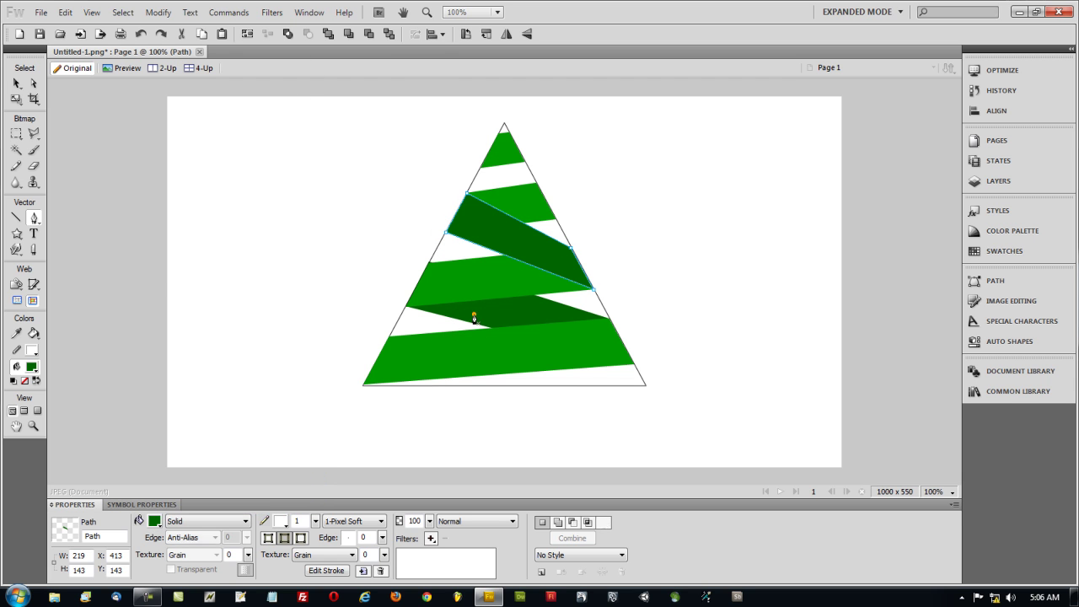
click(284, 522)
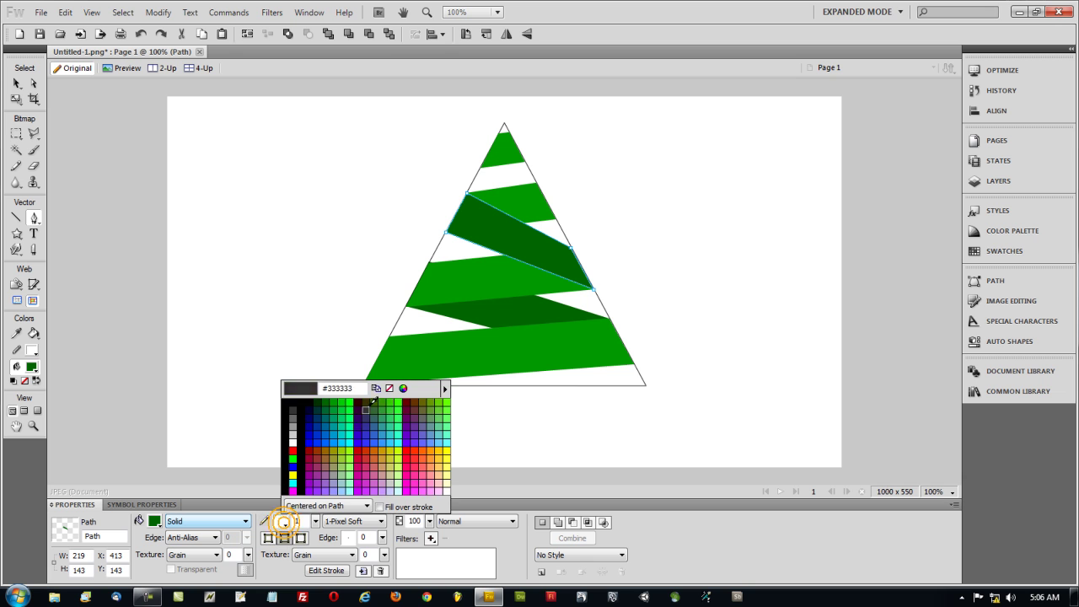
click(389, 387)
Step: Send the second dark connecting band to the back, and check the lower fold's outline by selecting it
click(459, 229)
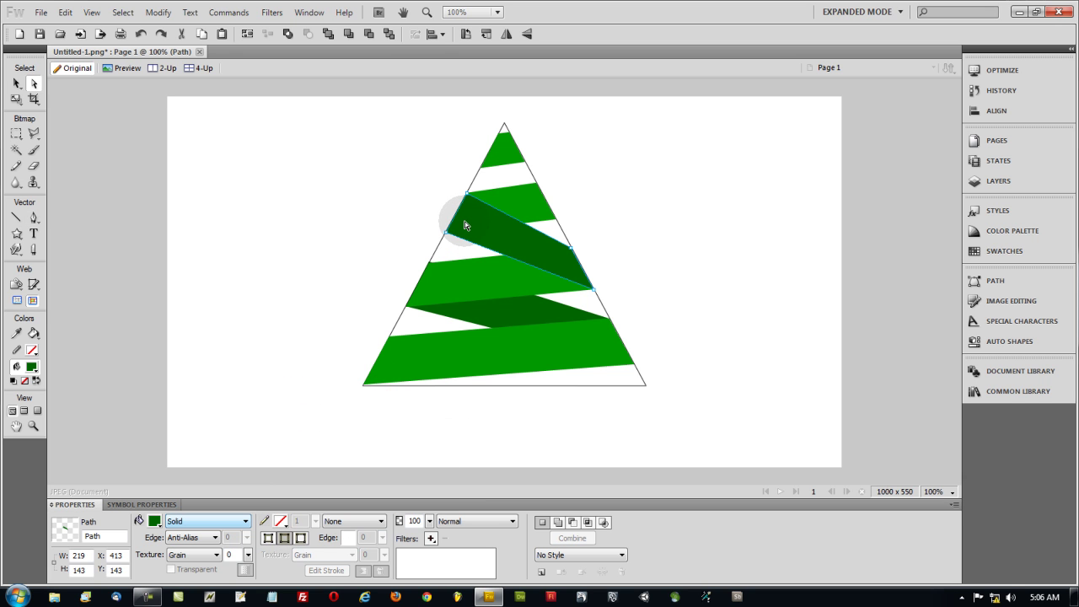
key(ctrl+shift+Down)
key(p)
click(16, 83)
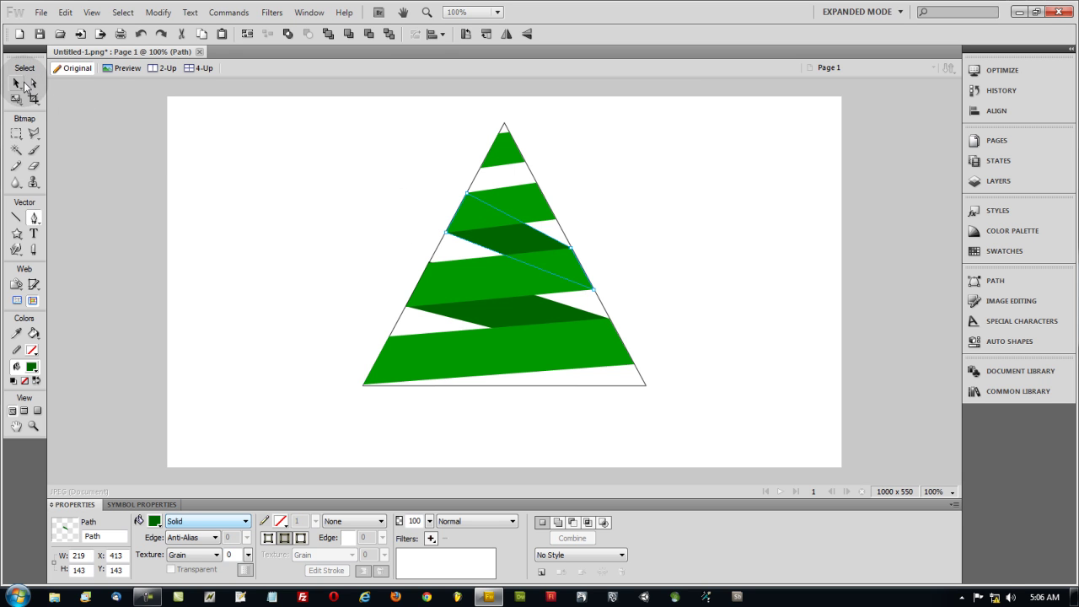
click(251, 196)
click(456, 295)
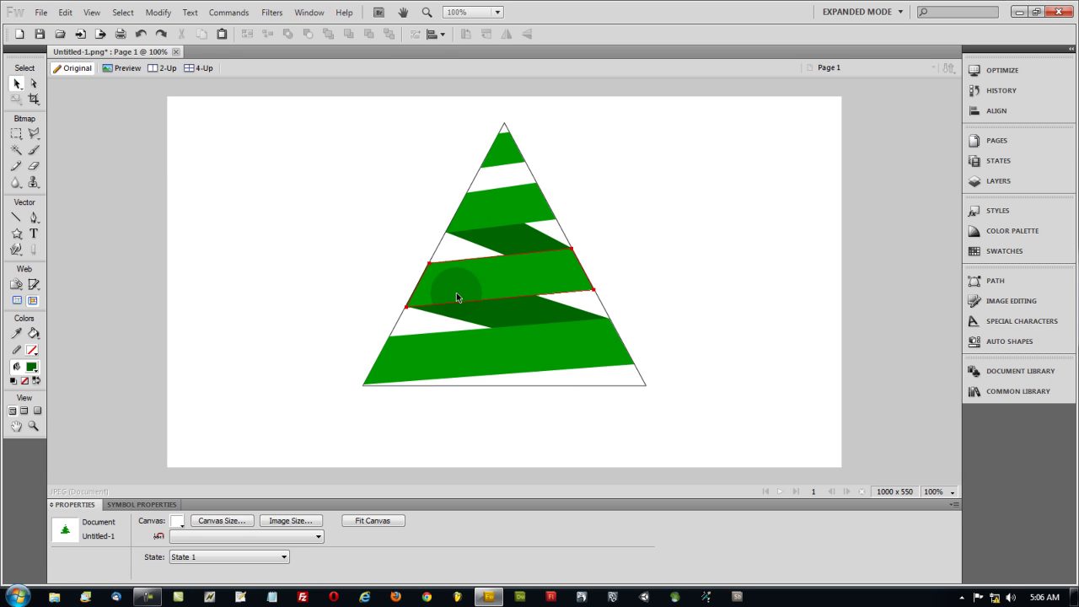
click(479, 314)
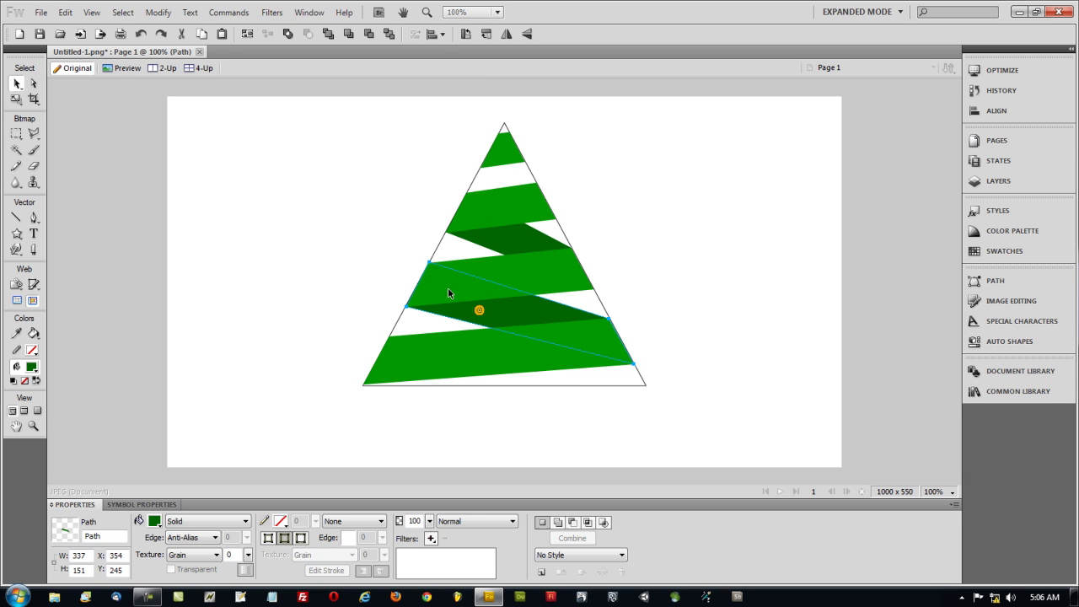
click(418, 257)
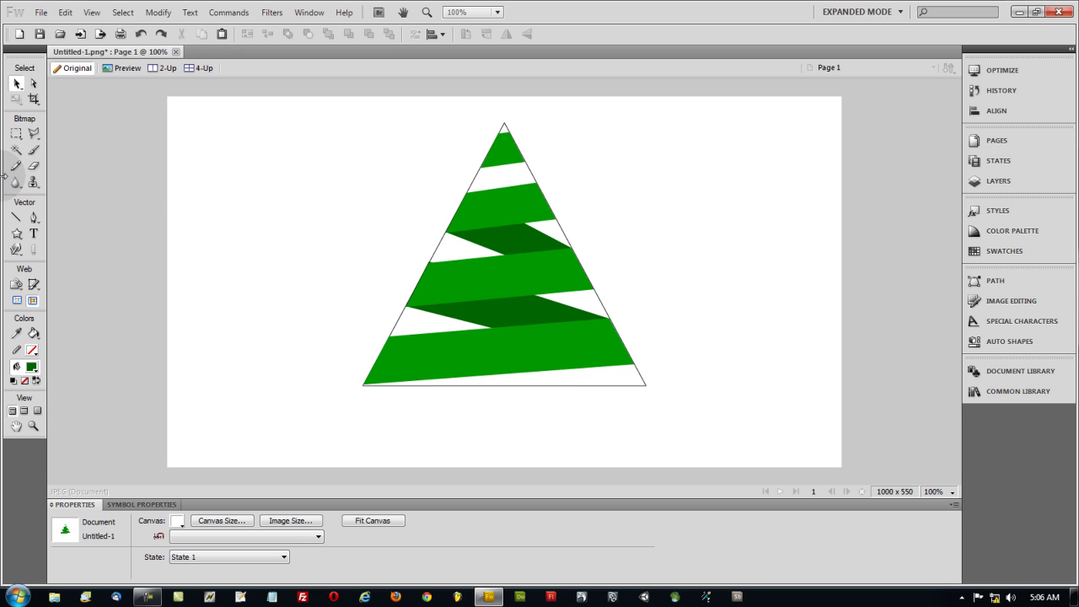
Step: Draw a closed four-point Pen path about 112 × 127 pixels joining the third band's right end to the top piece's left edge
click(34, 218)
click(557, 220)
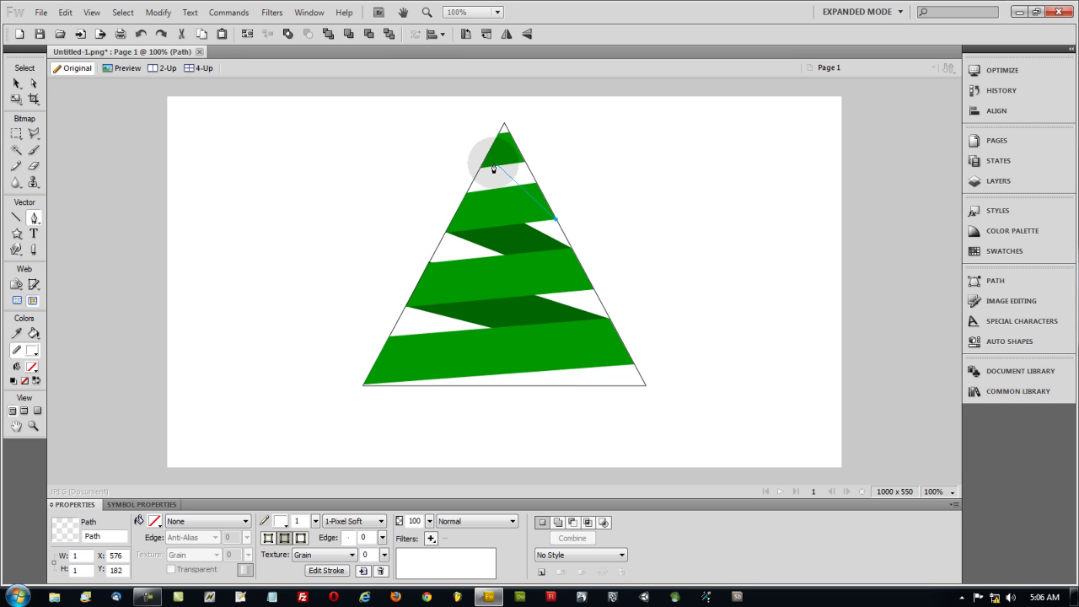
click(480, 167)
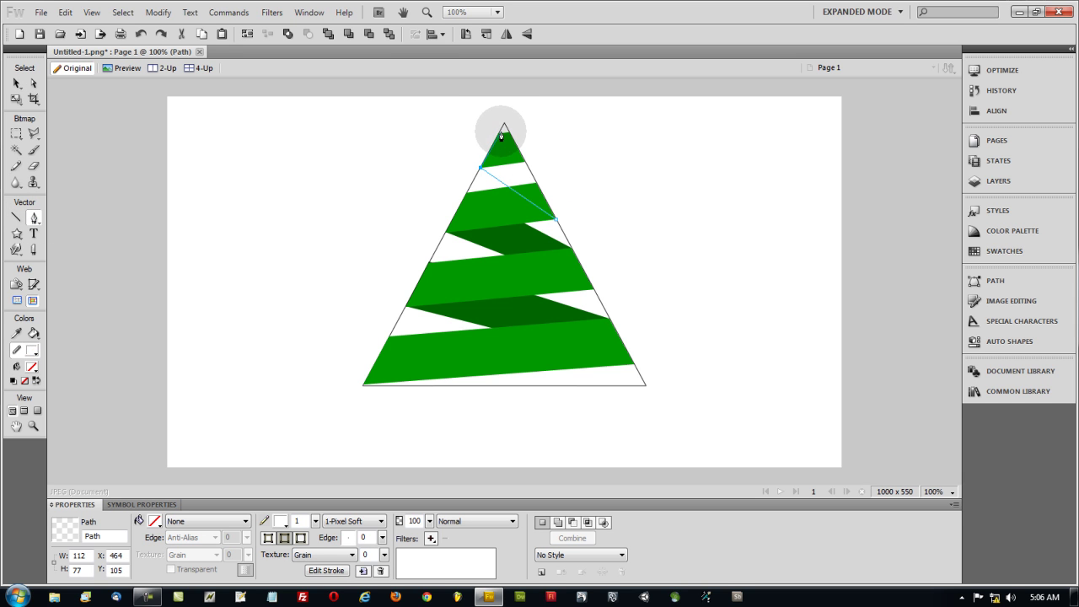
click(499, 133)
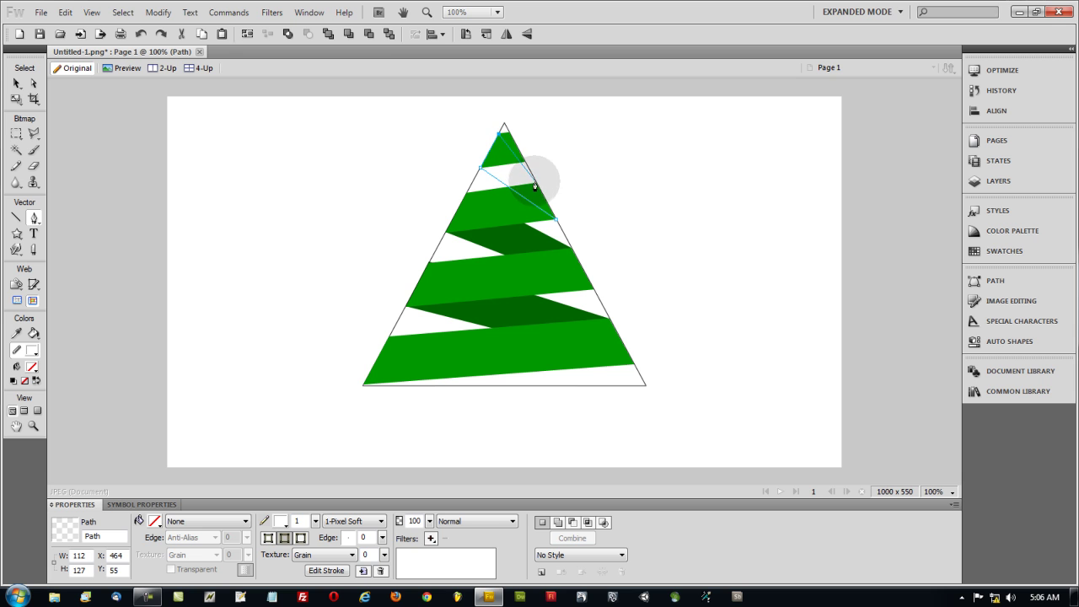
click(536, 183)
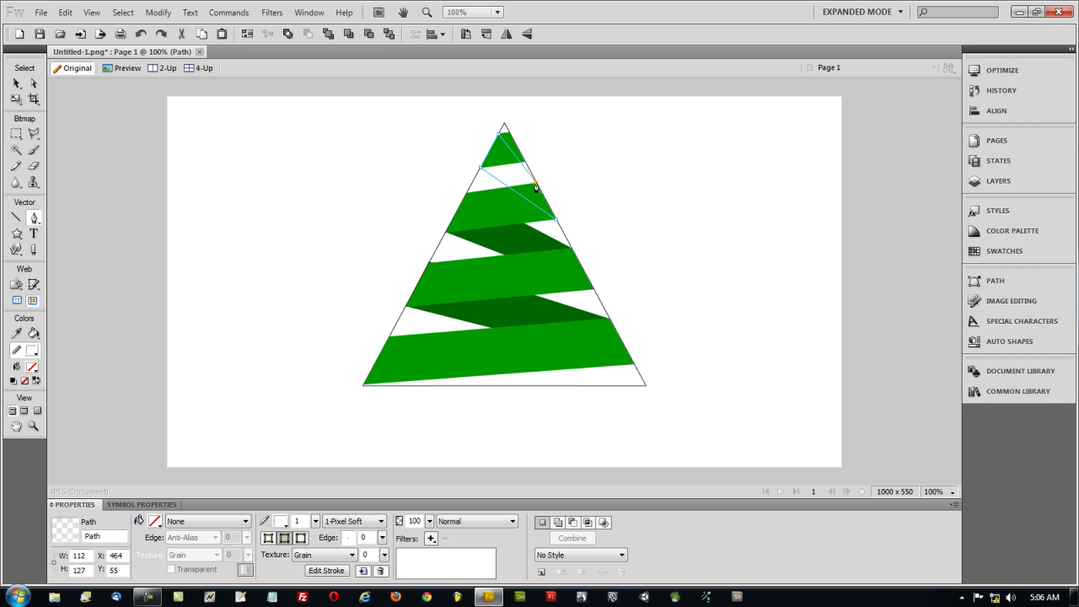
click(557, 221)
Step: Fill the top connecting path with #006600 and no stroke, and send it behind the green bands
click(154, 520)
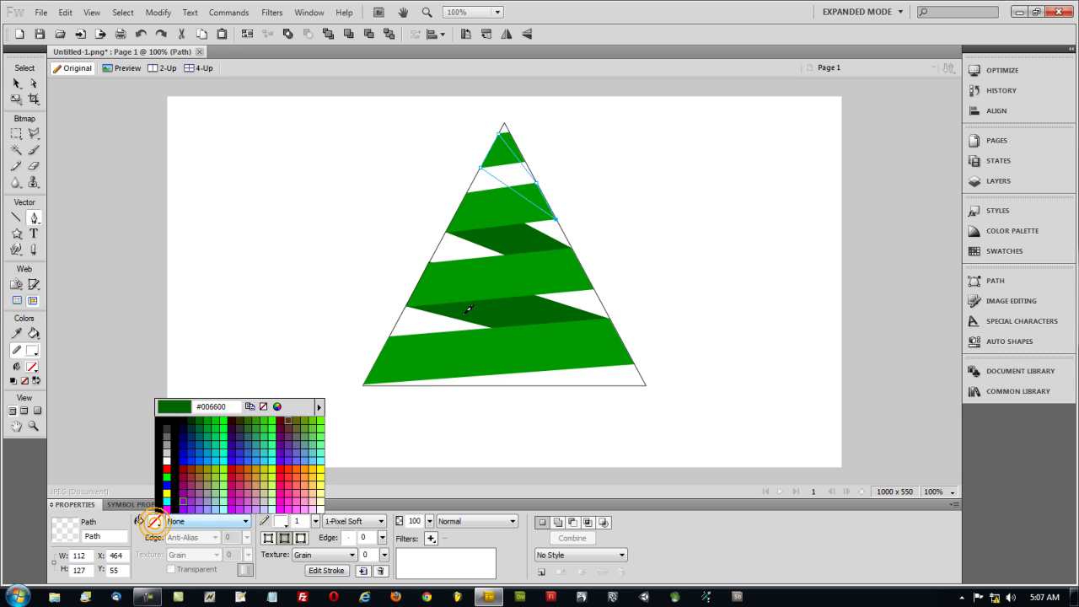
click(472, 311)
click(280, 521)
click(381, 372)
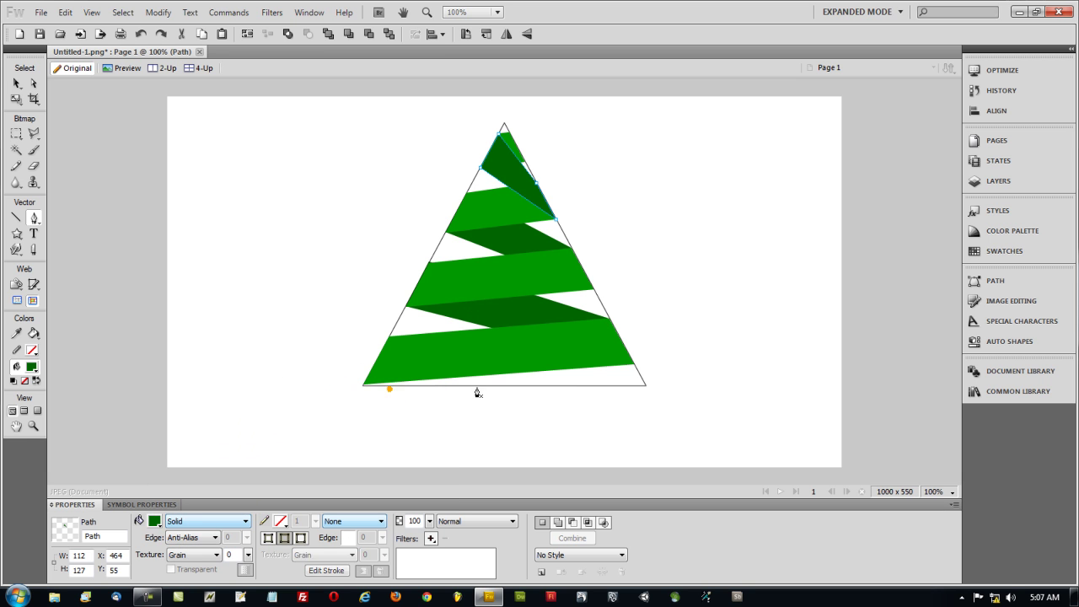
key(ctrl+Down)
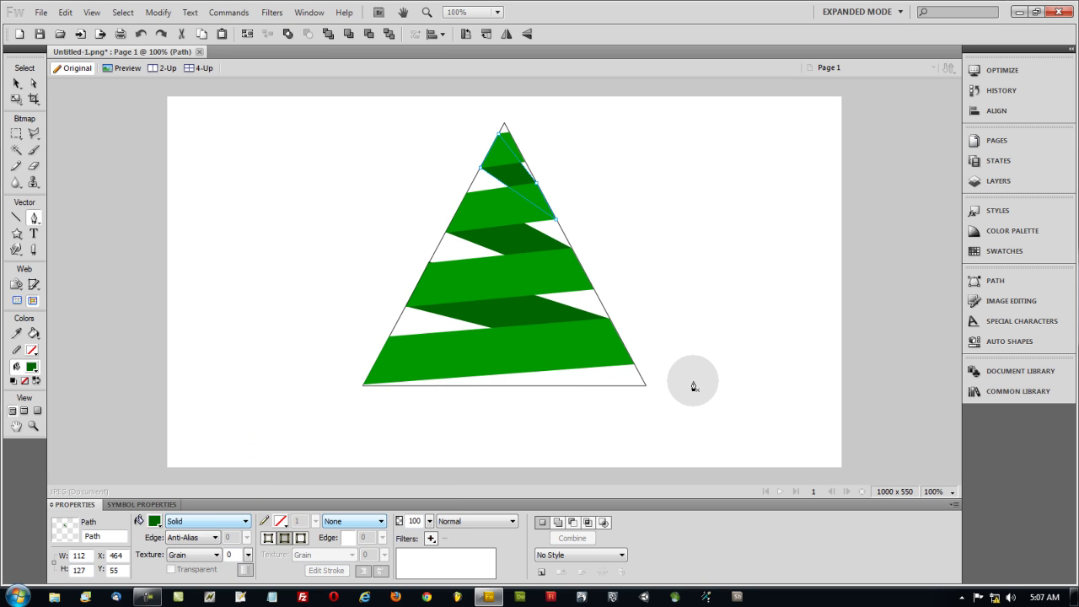
Step: Move the upper-left anchor point of the topmost green piece slightly down along the triangle's edge
click(378, 177)
click(507, 153)
click(33, 83)
click(505, 142)
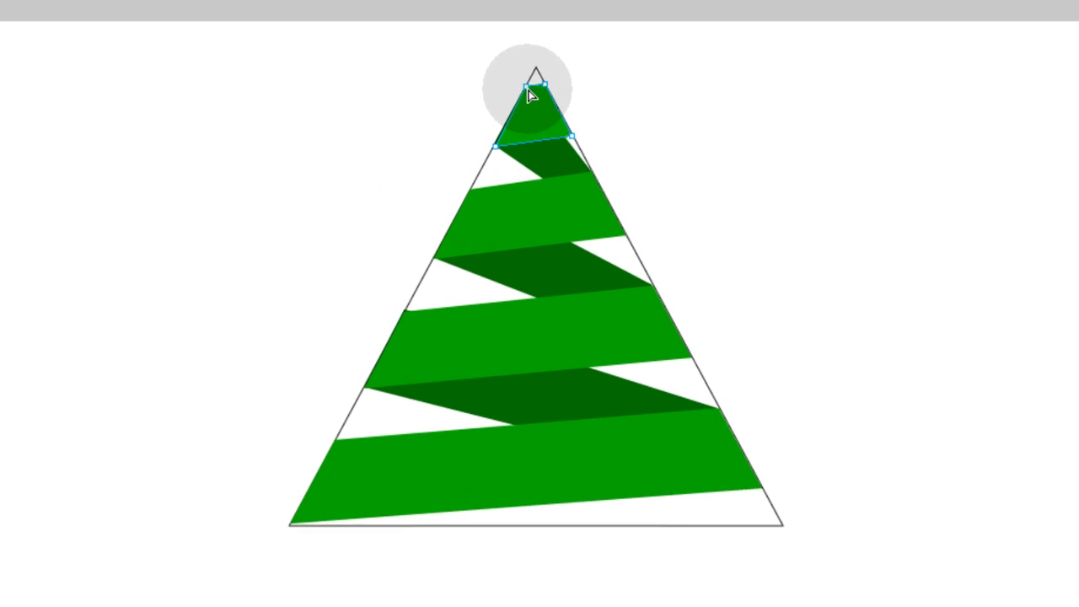
click(527, 87)
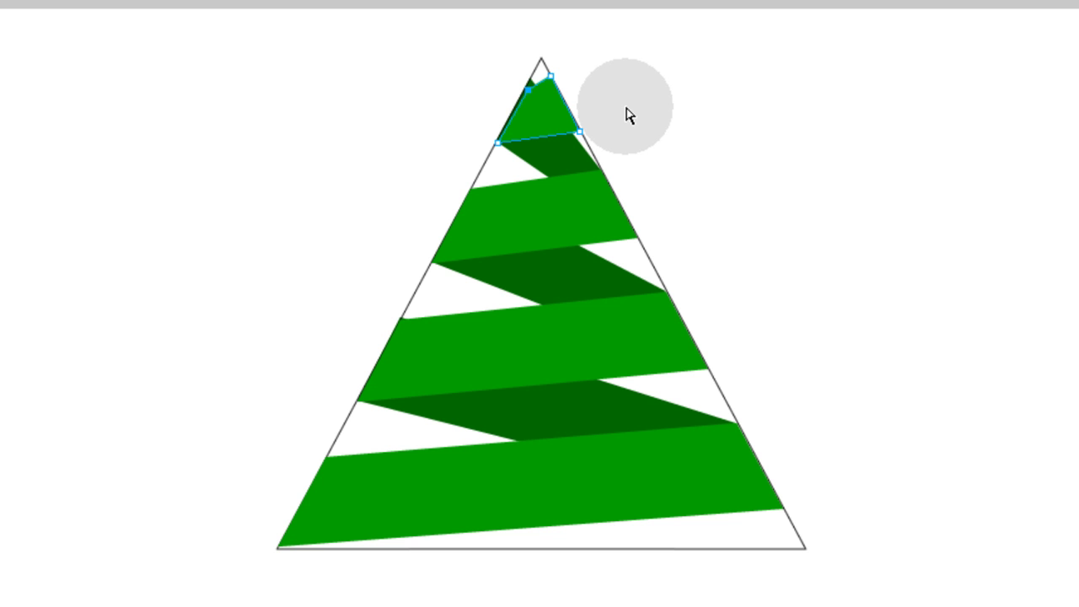
Step: Move the upper-right anchor point of the topmost green piece down along the guide triangle's edge
drag(550, 76, 559, 92)
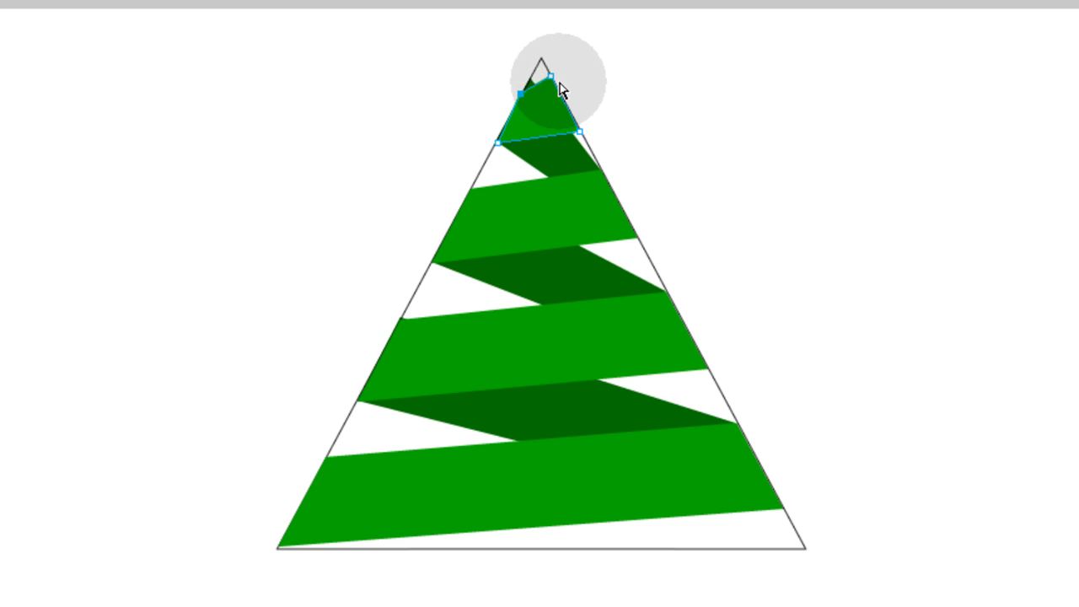
click(642, 102)
click(537, 91)
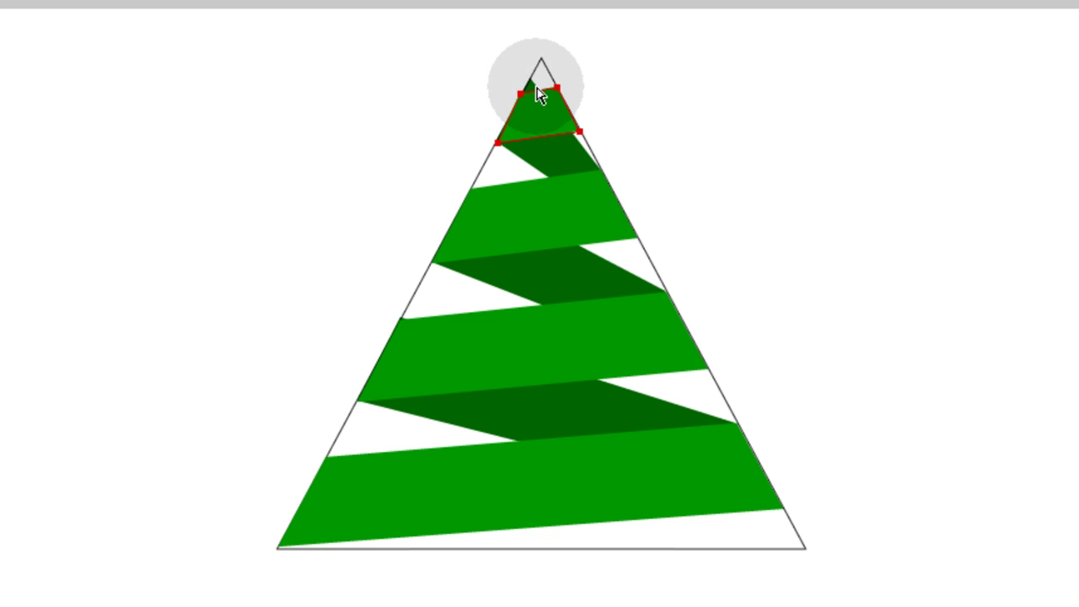
Step: Move the top connecting path's upper anchor down along the triangle's edge, and adjust the topmost green piece's upper-left anchor to fit
click(562, 159)
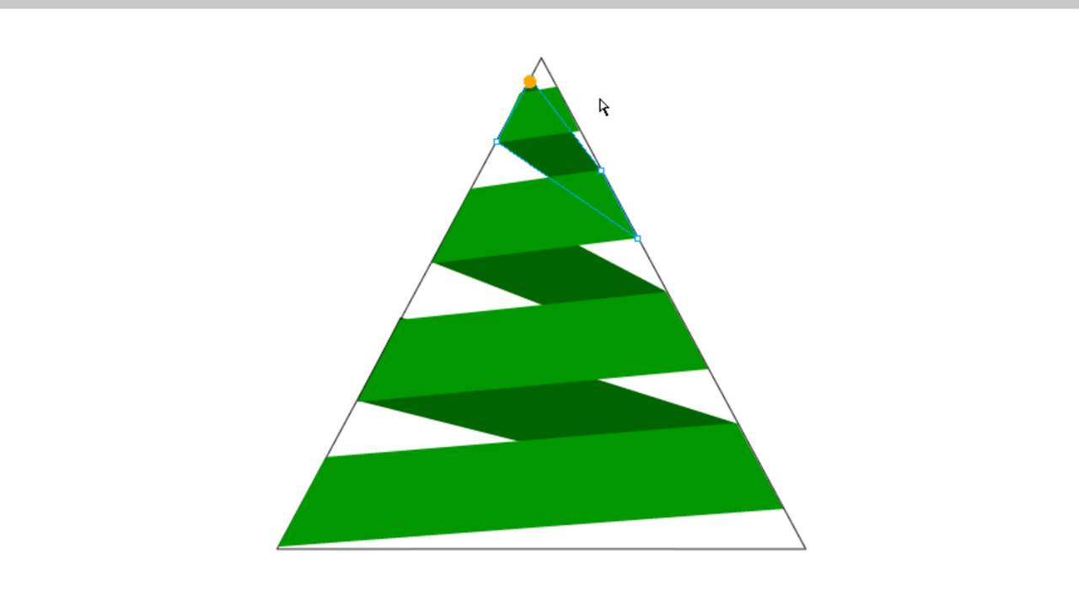
click(617, 108)
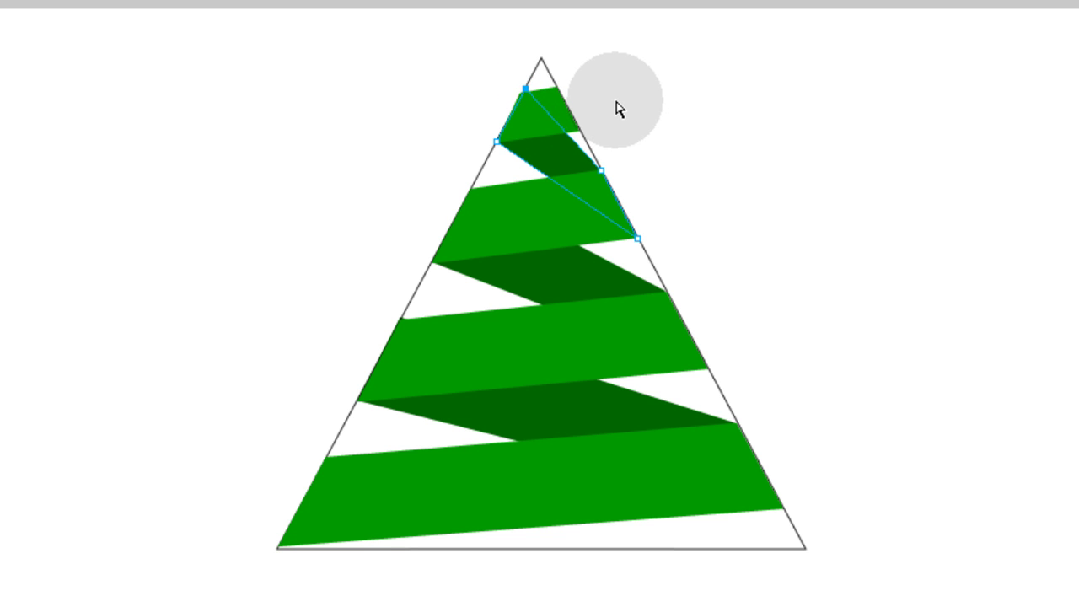
click(549, 106)
click(521, 94)
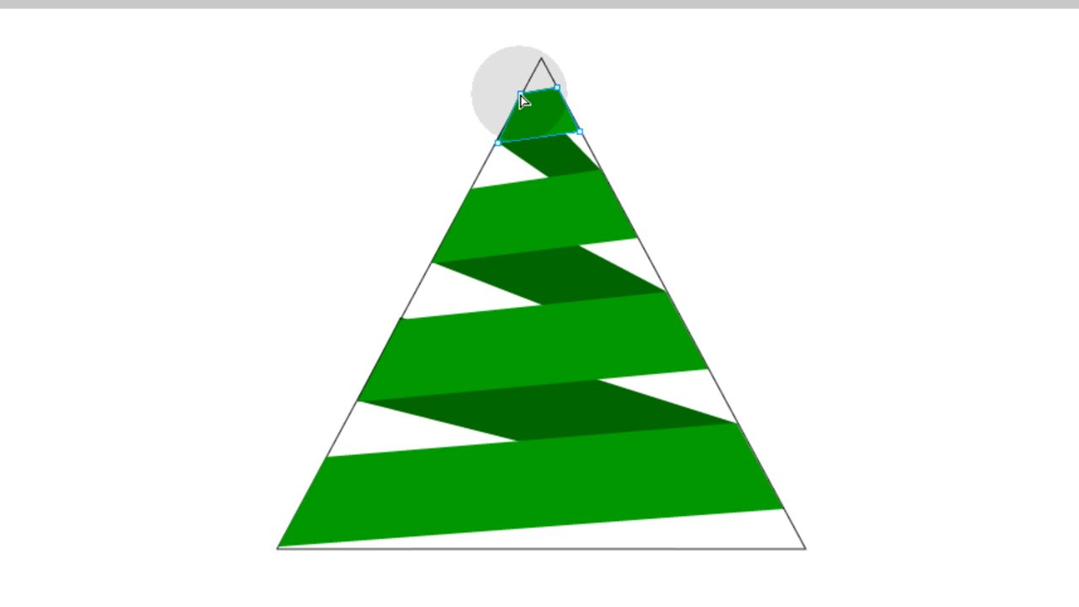
click(645, 117)
click(690, 123)
click(638, 127)
Step: Tuck the upper corner of the top dark connecting path fully behind the topmost green piece
click(554, 160)
click(528, 92)
click(619, 111)
click(553, 140)
click(547, 159)
click(671, 160)
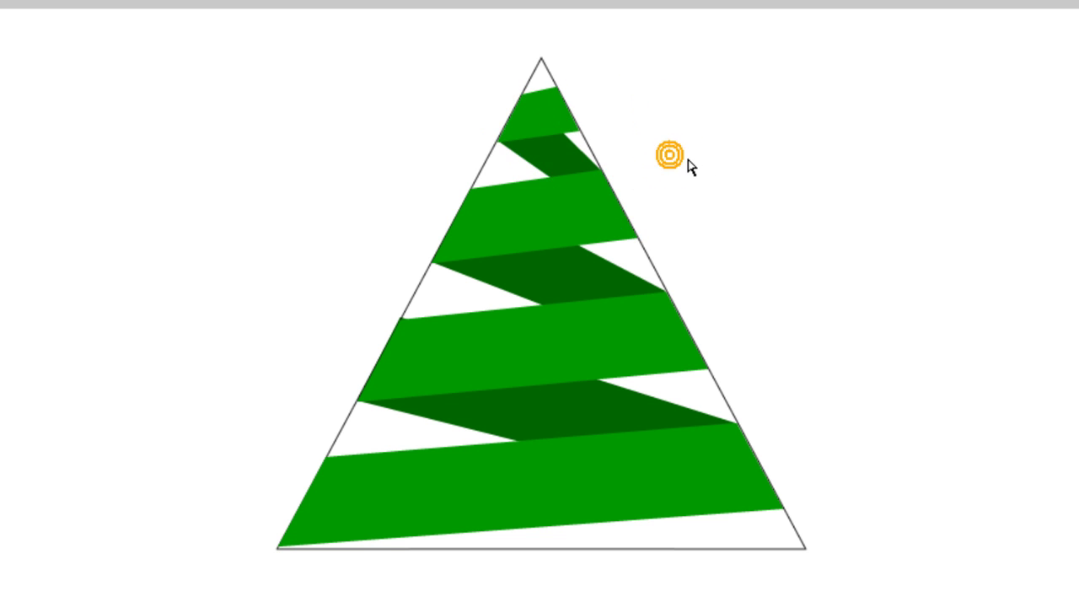
click(689, 167)
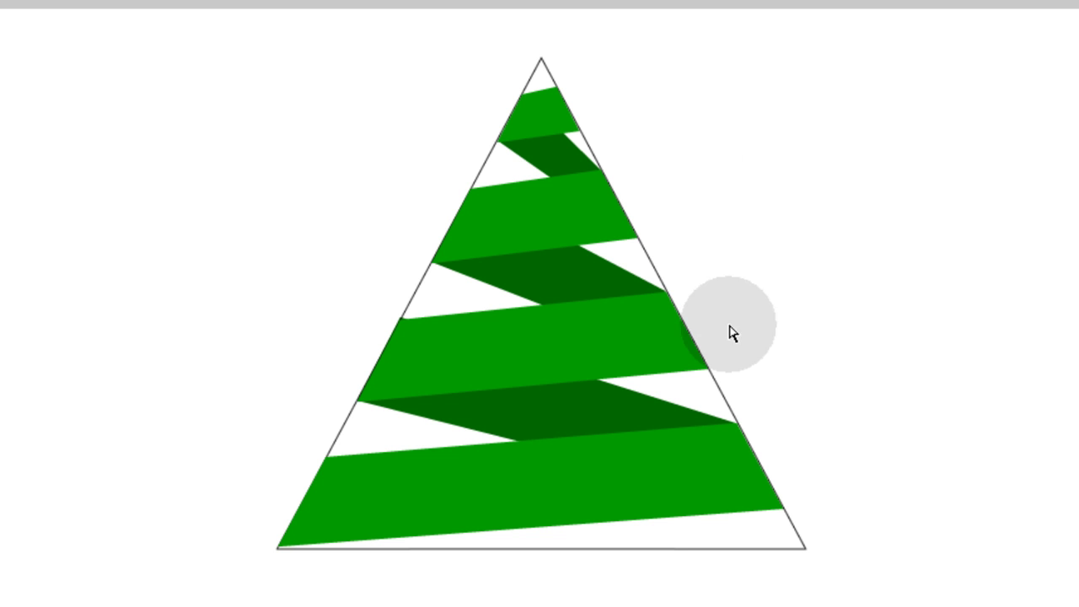
Step: Move the guide triangle off the tree to the empty canvas area on its left
drag(805, 548, 87, 524)
click(301, 172)
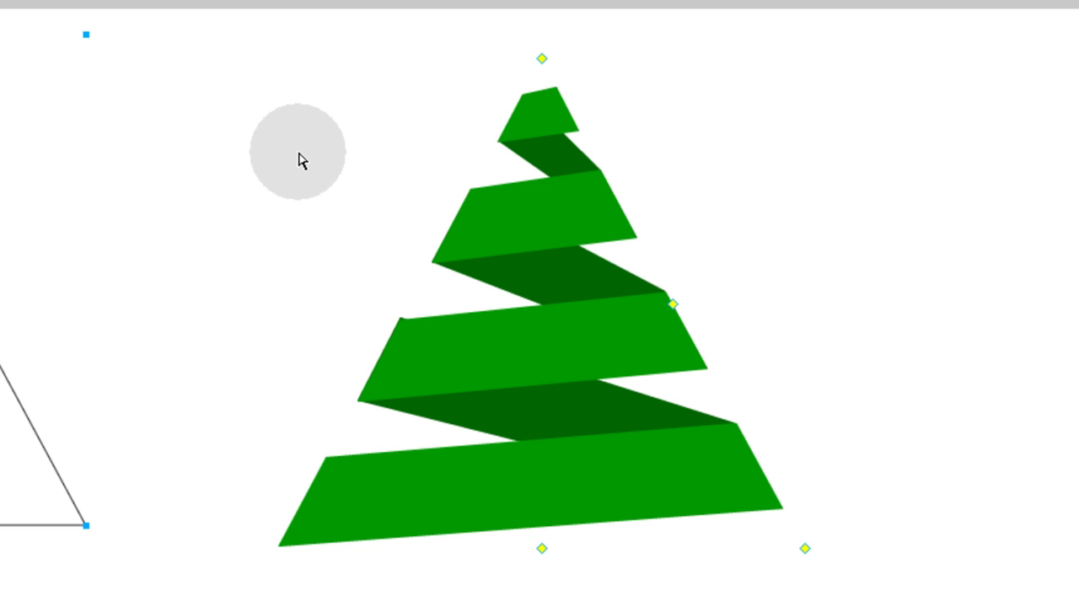
Step: Adjust the left anchor points of the upper and middle dark folds so they line up with the green bands' corners
click(500, 145)
click(357, 171)
click(455, 270)
click(435, 263)
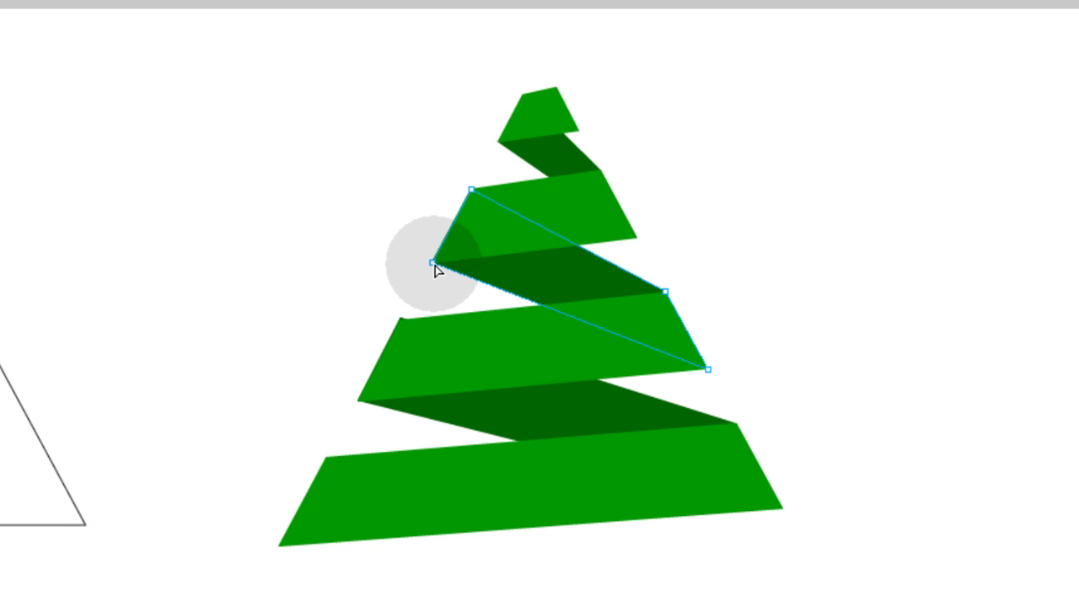
click(335, 251)
Step: Tuck the lower dark fold's two left anchor points behind the edge of the second green band from the bottom
click(454, 411)
click(402, 321)
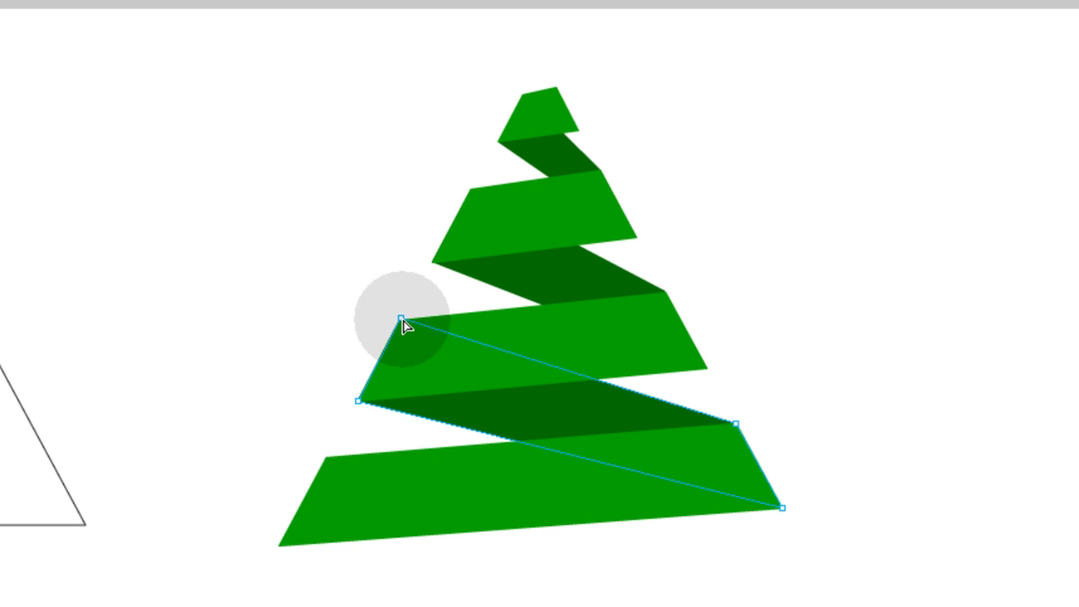
click(736, 374)
click(822, 376)
click(515, 392)
click(776, 383)
click(356, 400)
click(296, 402)
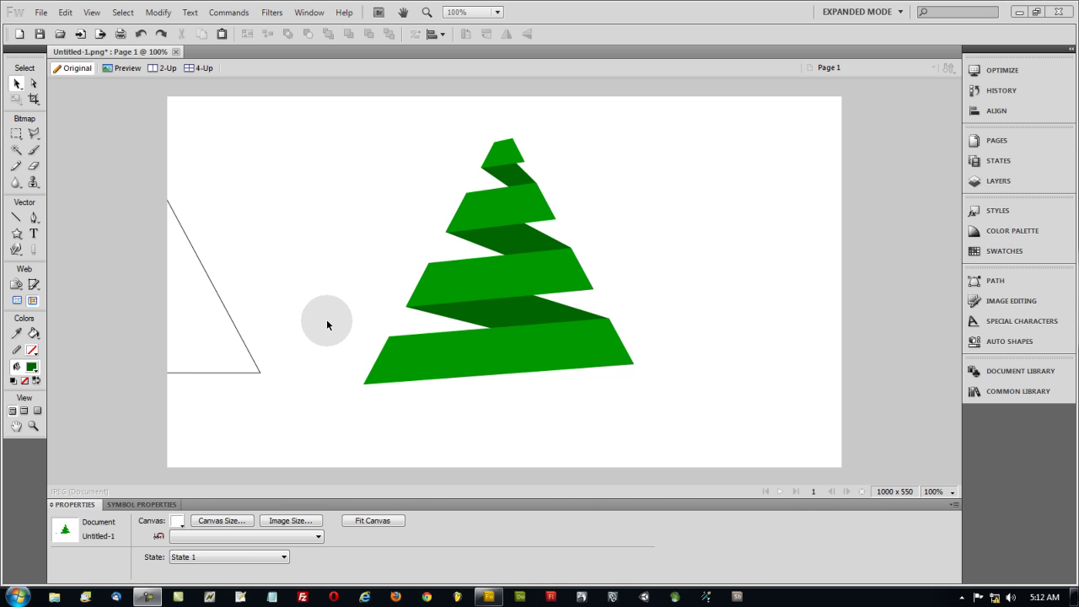
Step: Draw a closed three-point Pen path about 275 × 60 pixels from the bottom band's lower-left corner to below its middle
click(33, 217)
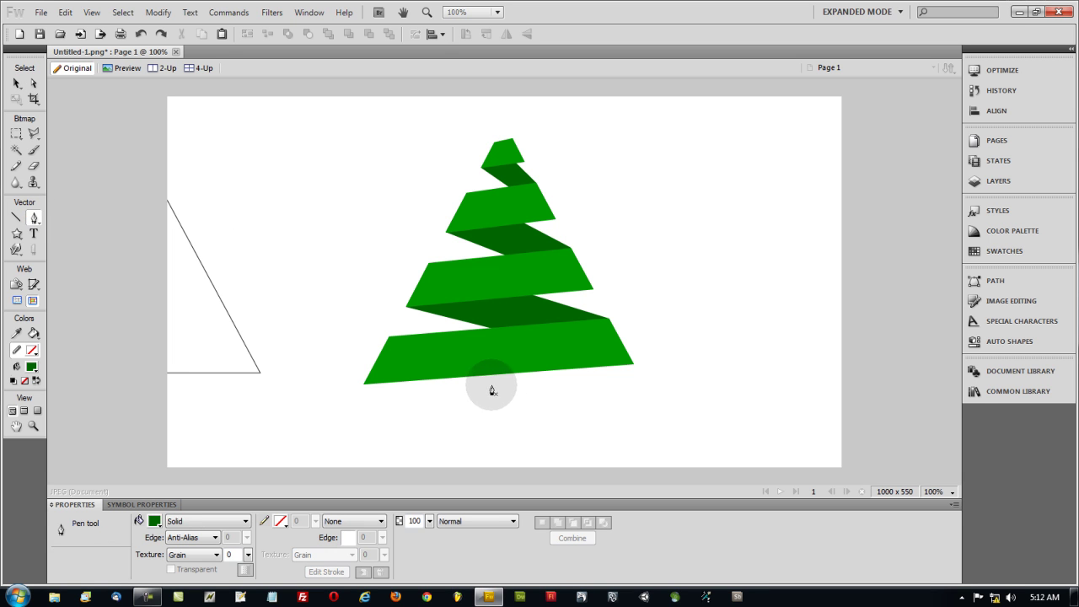
click(364, 385)
click(549, 400)
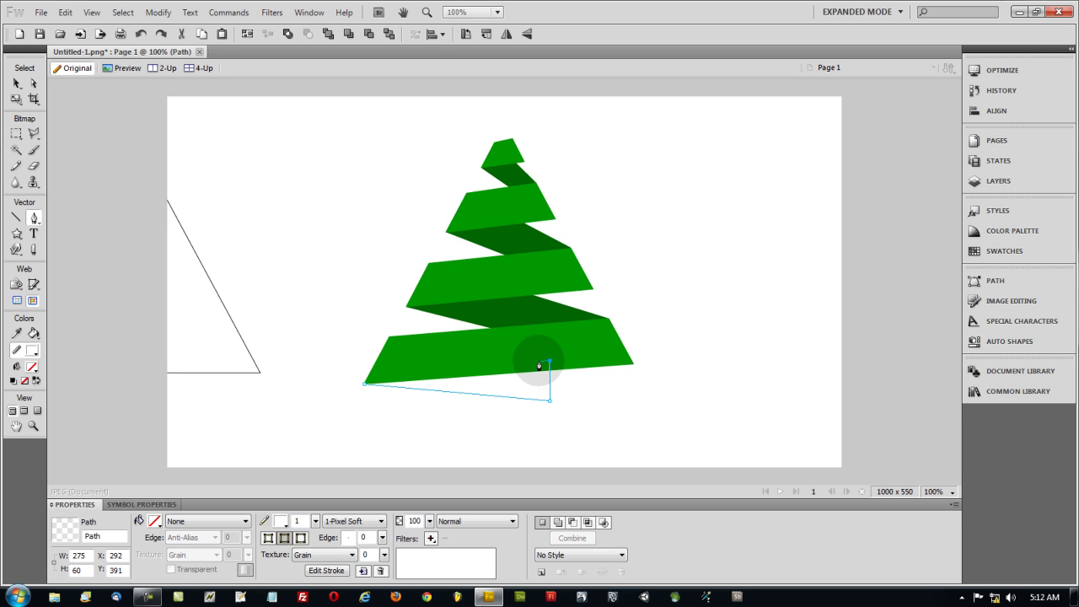
click(365, 385)
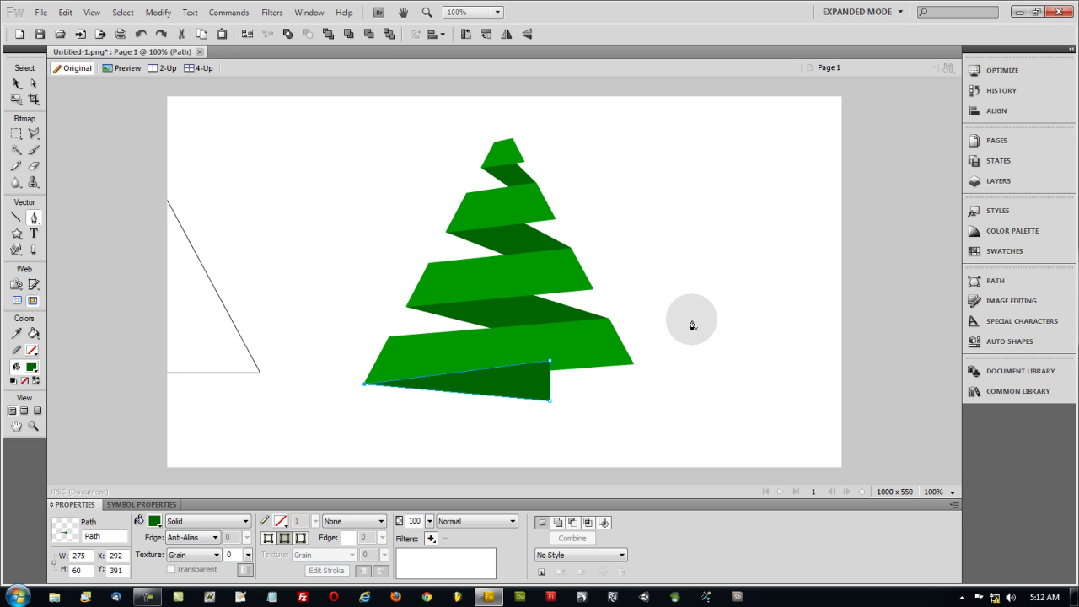
Step: Send the dark green triangular path under the bottom band to the back
click(16, 83)
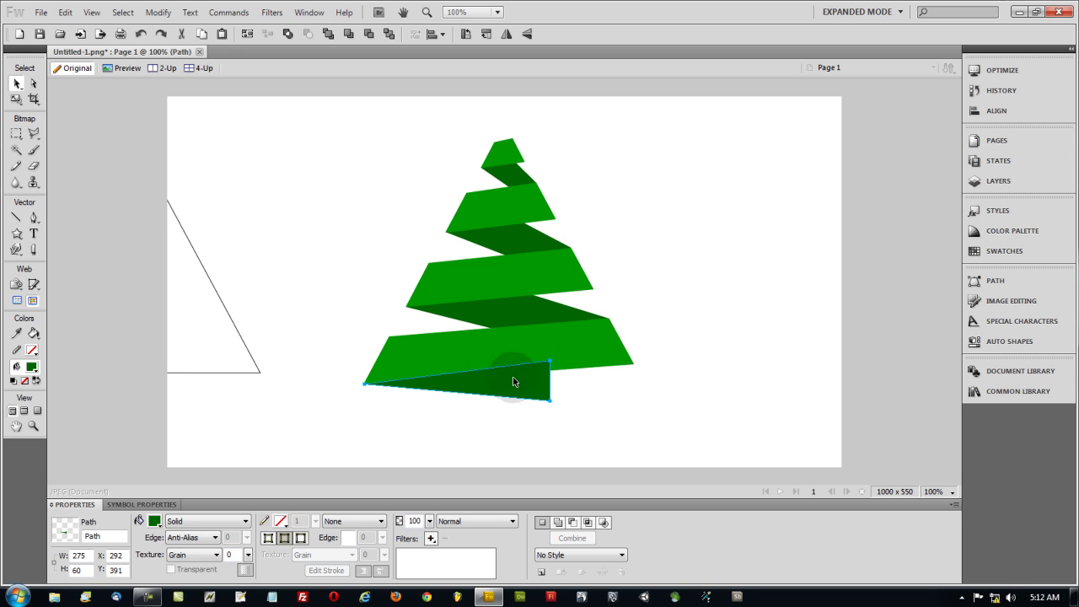
click(660, 406)
click(536, 382)
click(671, 409)
Step: Draw a closed four-point Pen path about 109 × 55 pixels for the trunk, starting at the bottom dark fold's lower-right corner
click(34, 217)
click(554, 421)
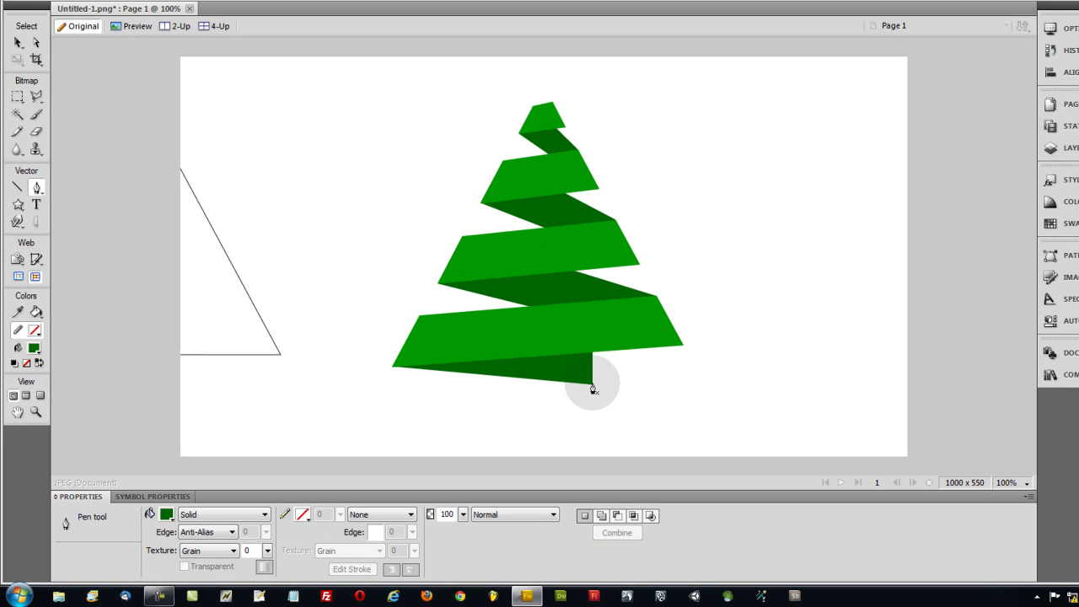
click(591, 385)
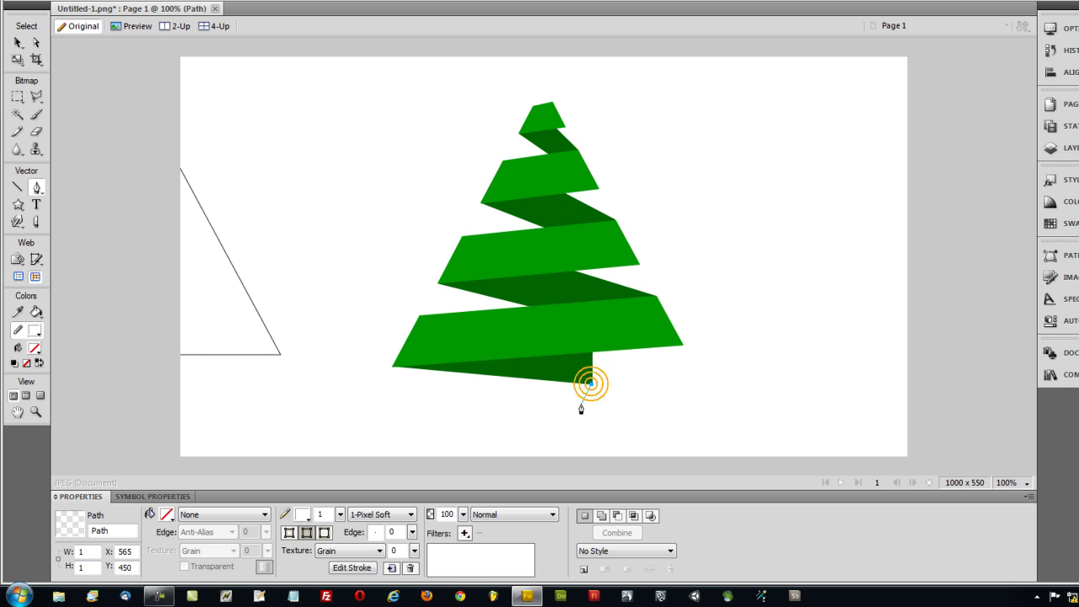
click(523, 421)
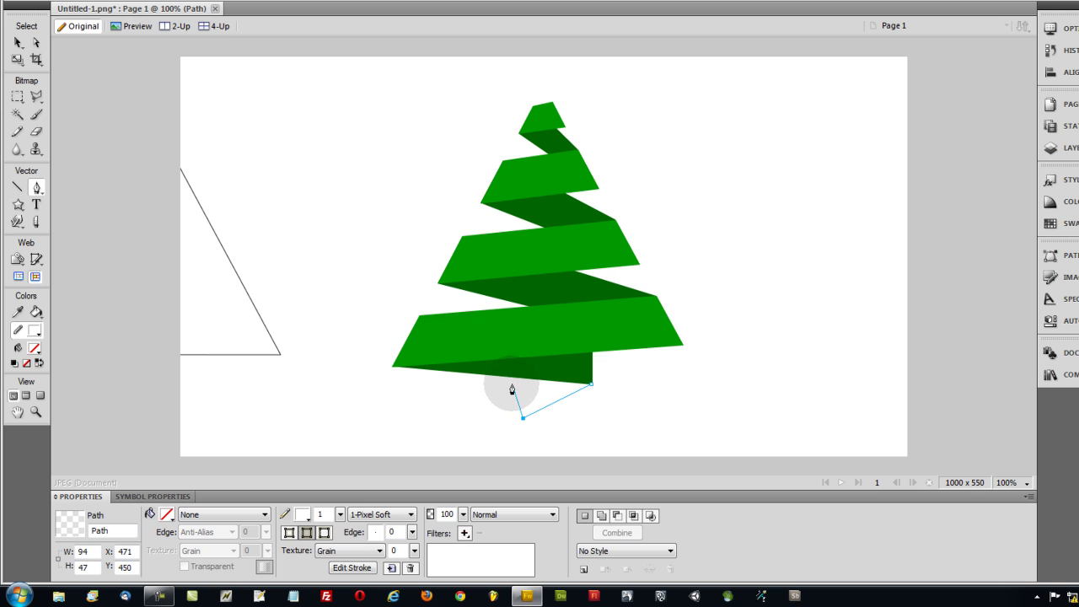
click(512, 390)
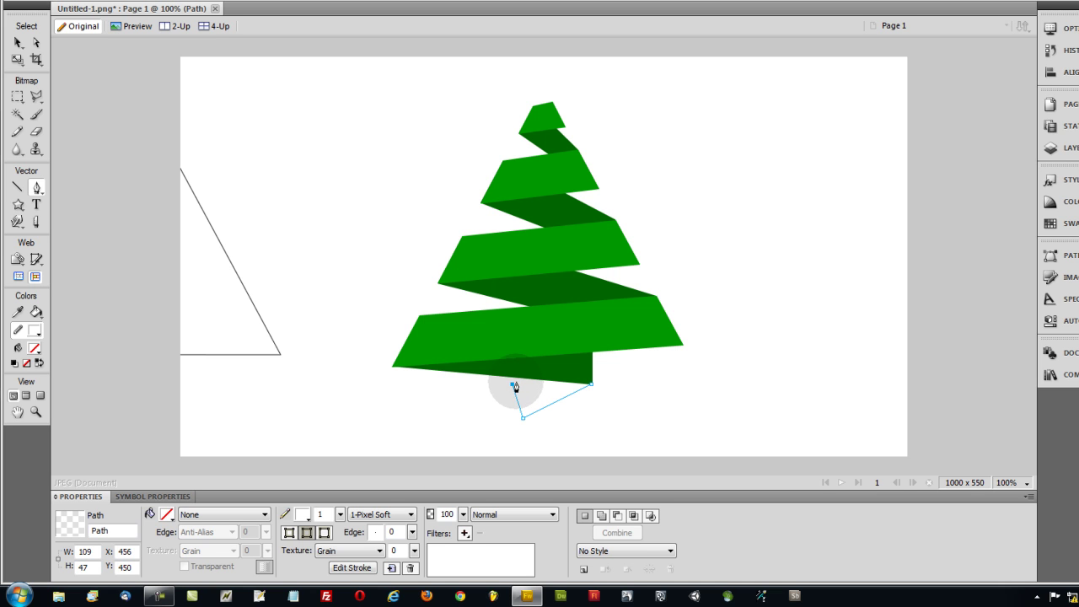
click(523, 380)
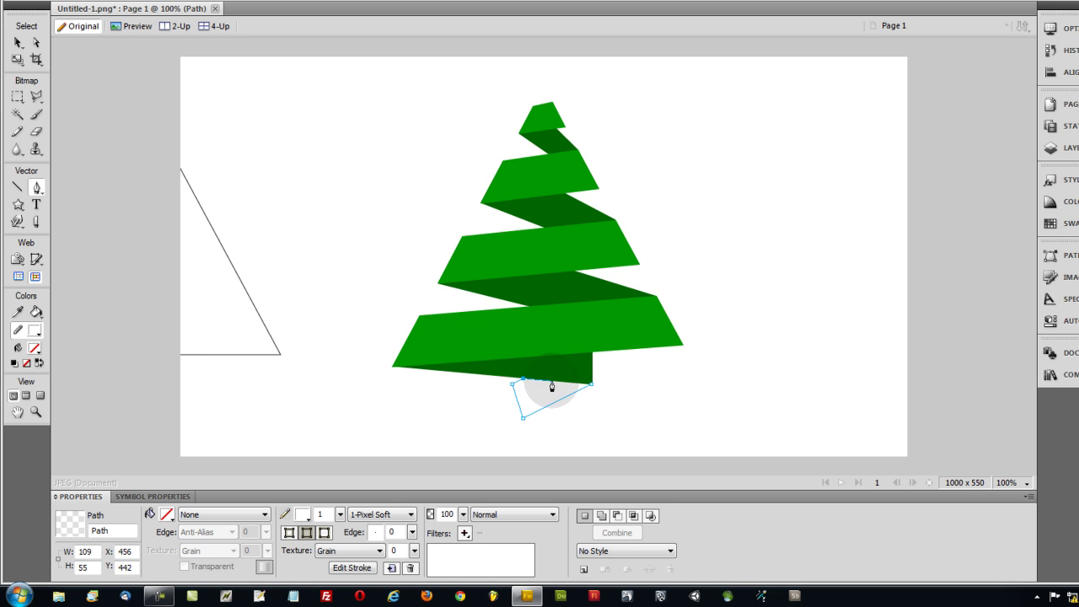
click(590, 385)
click(590, 385)
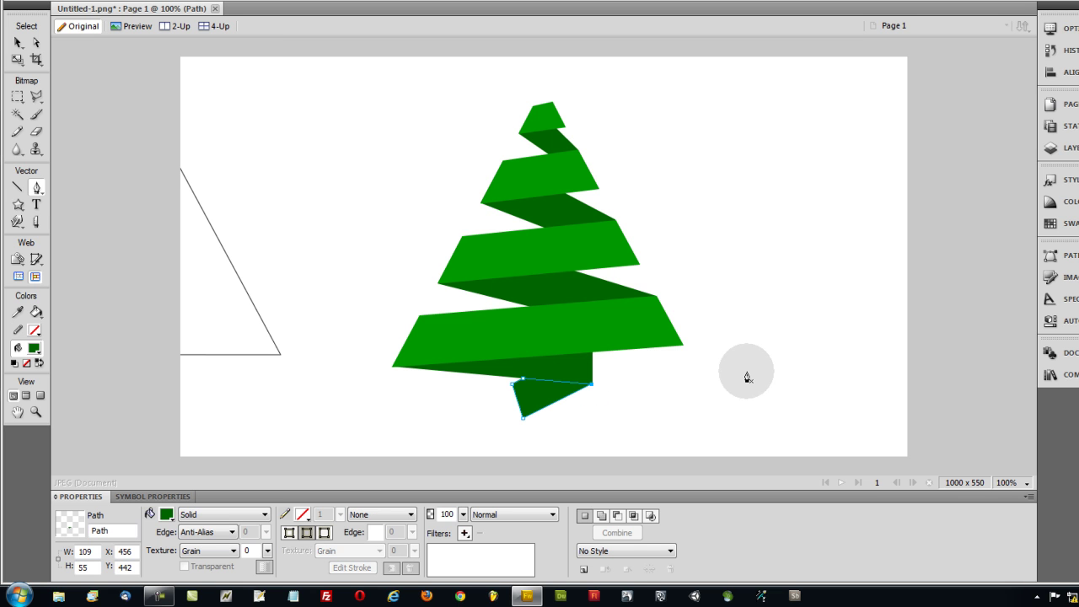
Step: Fill the trunk path with the bright green sampled from the bottom band, and deselect it
click(166, 514)
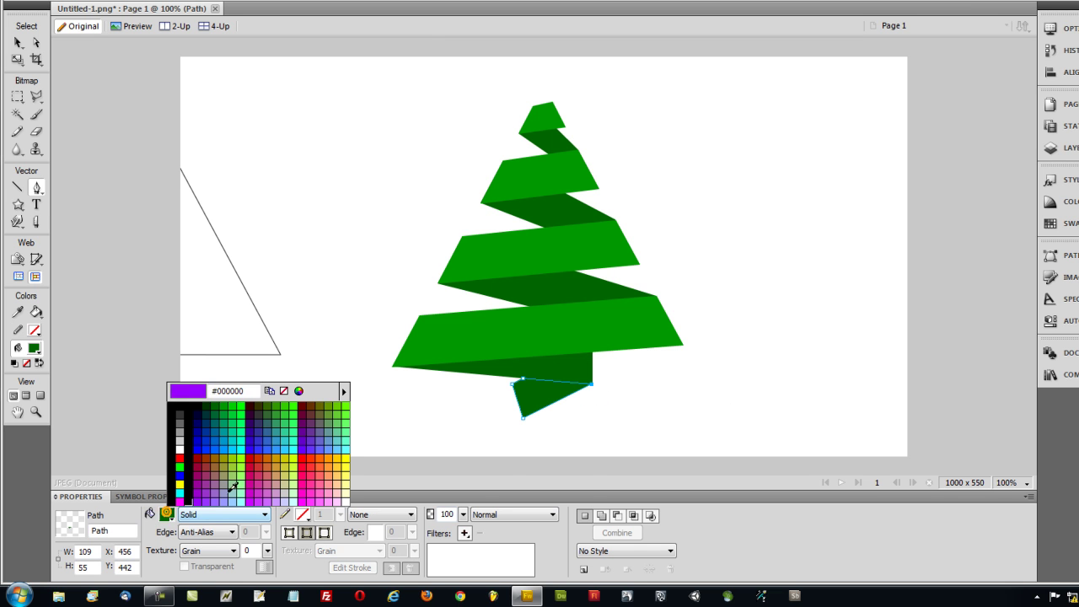
click(539, 329)
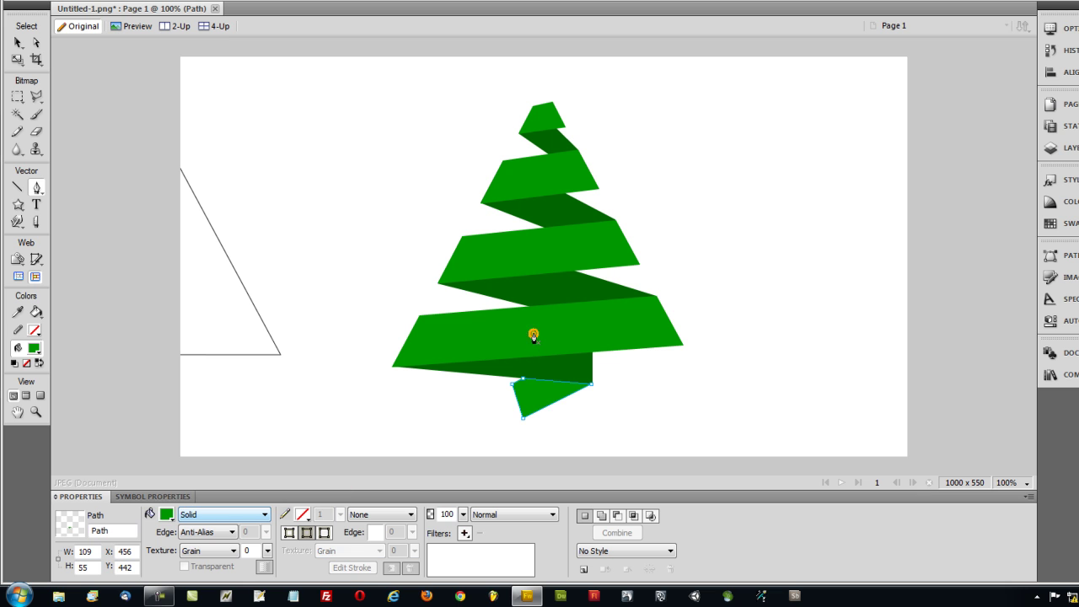
click(18, 44)
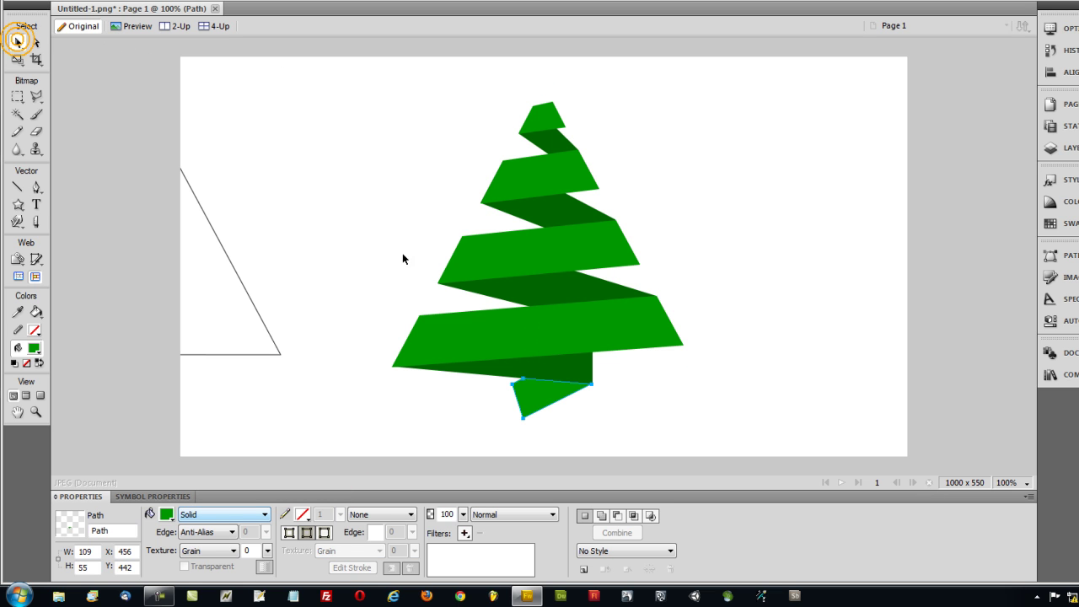
click(380, 286)
click(553, 403)
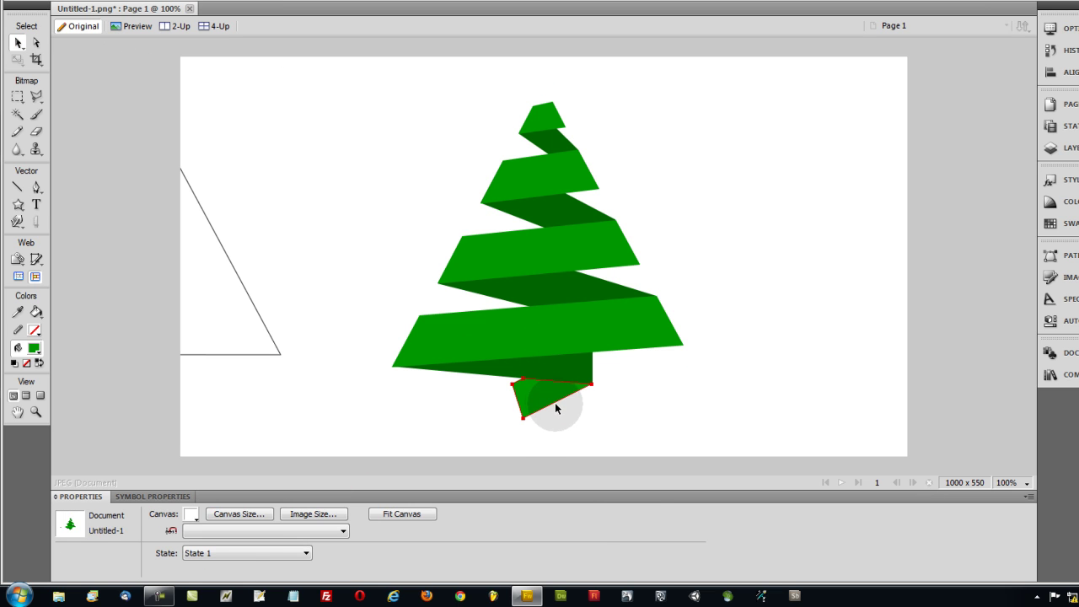
click(640, 406)
drag(562, 392, 564, 393)
click(608, 390)
click(607, 390)
click(650, 385)
click(669, 384)
click(654, 390)
click(666, 387)
click(589, 208)
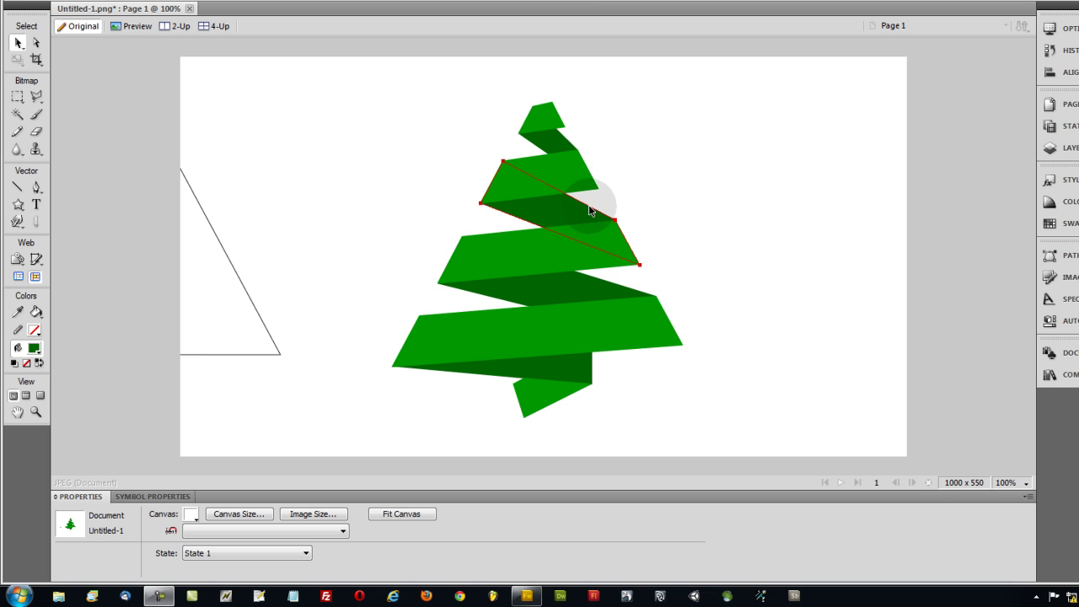
Step: Draw a closed three-point Pen path about 57 × 41 pixels from the lowest corner of the bright green trunk piece
click(35, 188)
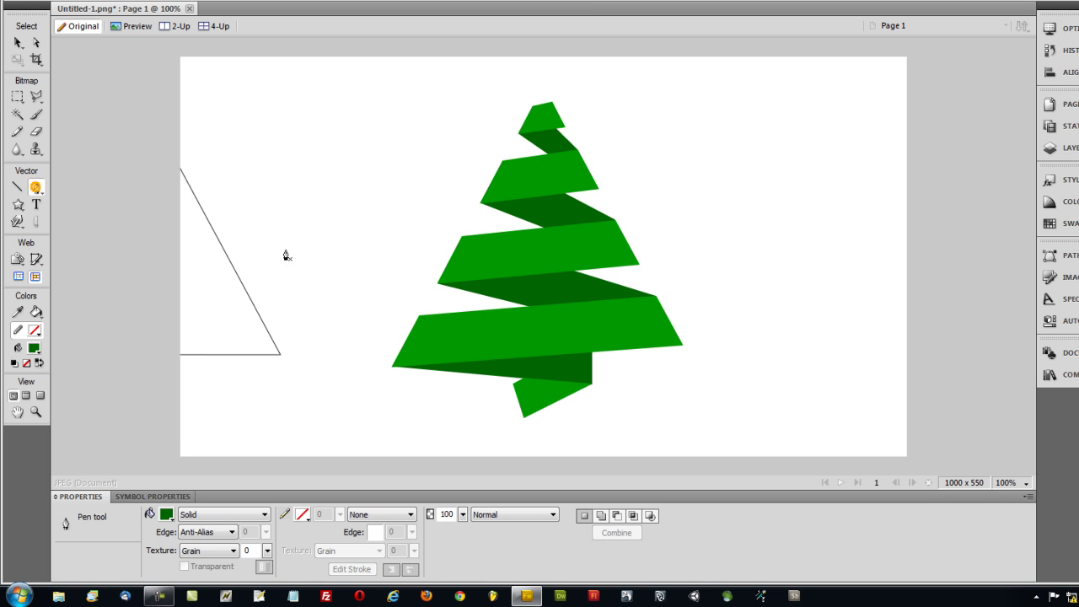
click(527, 412)
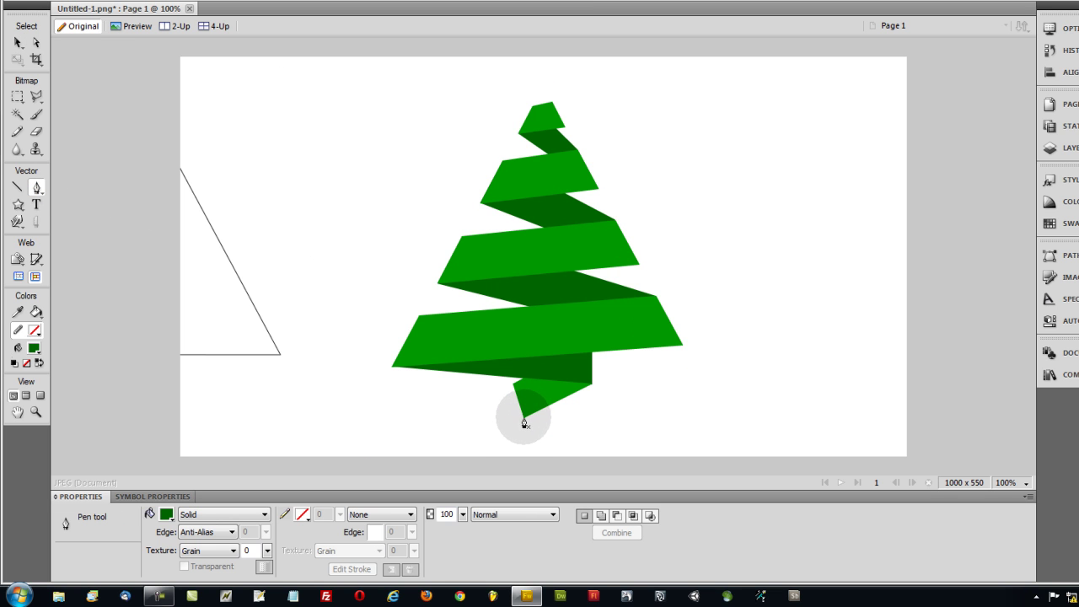
click(524, 418)
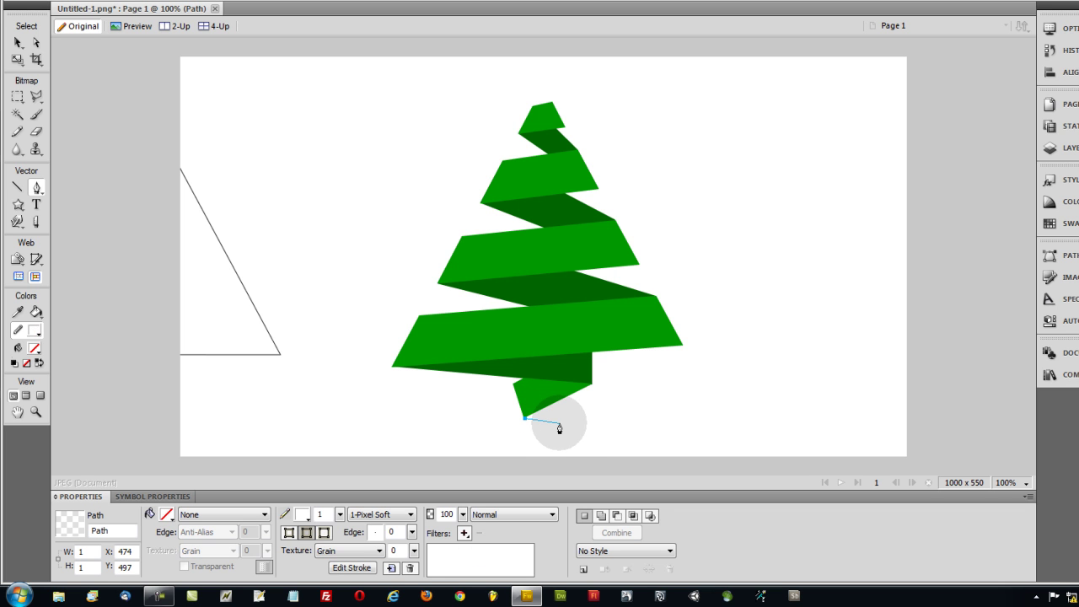
click(564, 423)
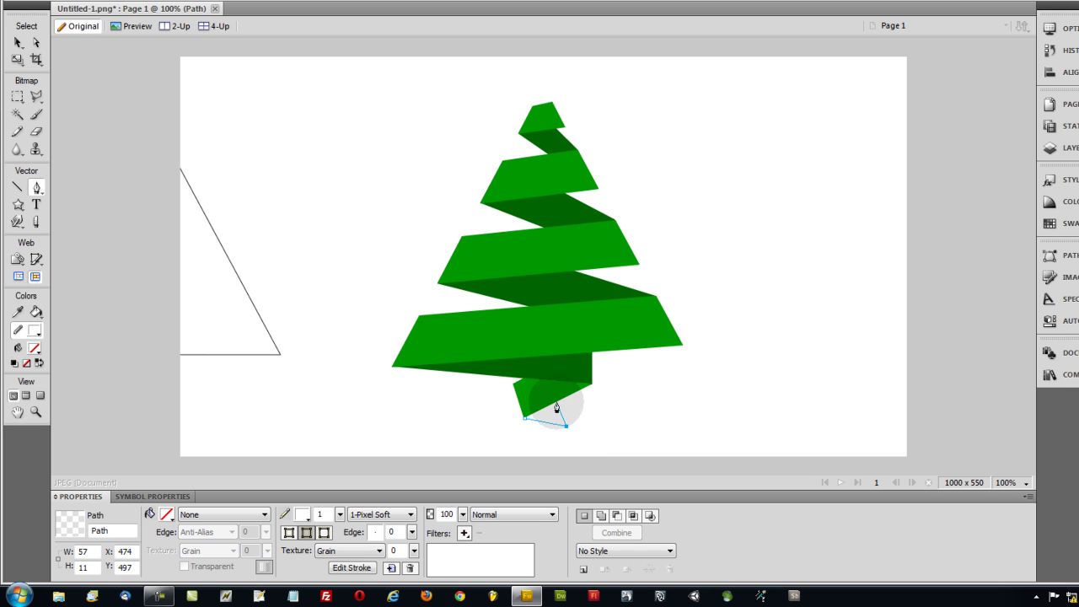
click(553, 400)
click(524, 419)
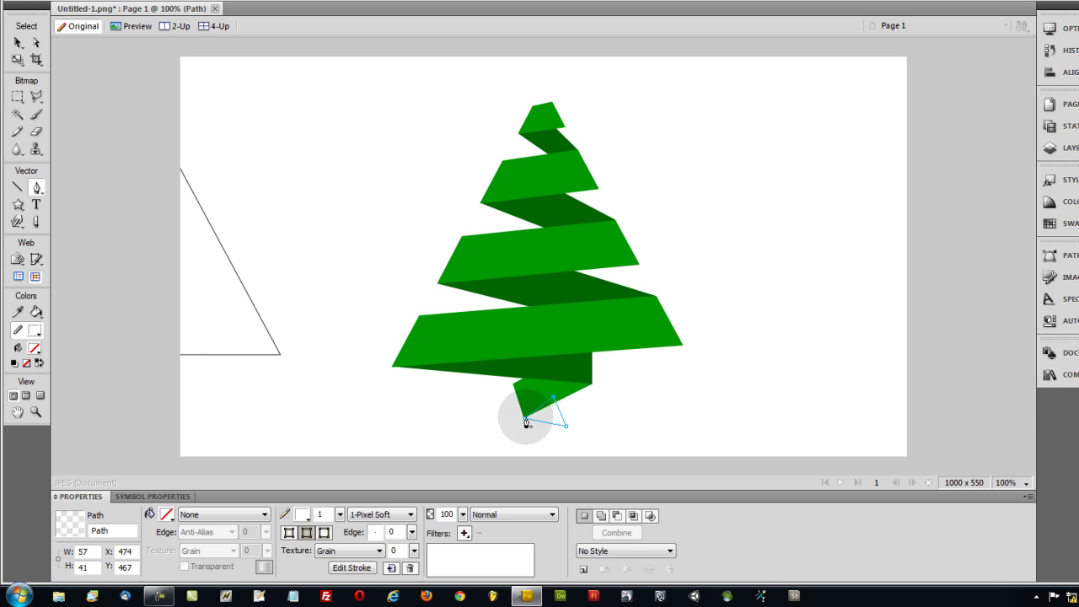
Step: Send the small dark green triangle at the trunk's base behind the bright green trunk piece
click(672, 409)
click(17, 44)
click(598, 403)
click(546, 406)
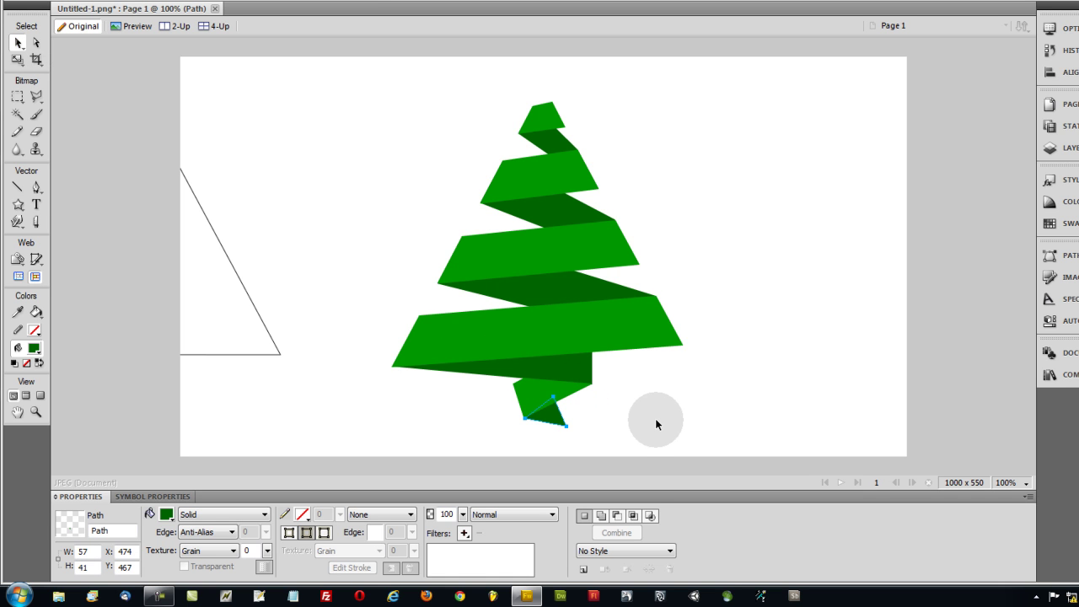
click(656, 422)
Step: Delete the guide triangle from the canvas
drag(266, 327, 424, 296)
key(Delete)
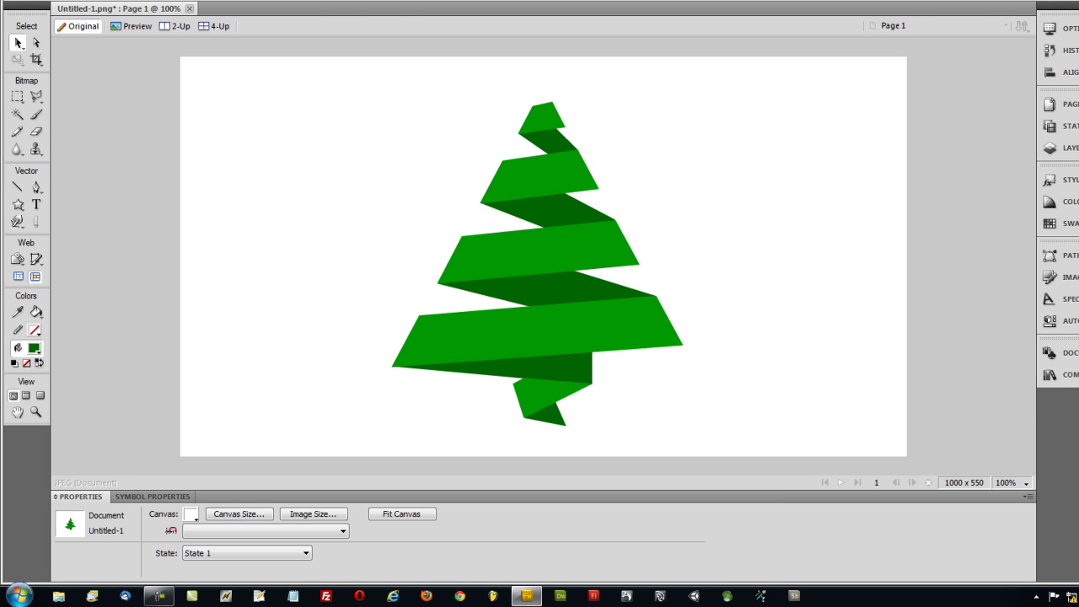
click(709, 376)
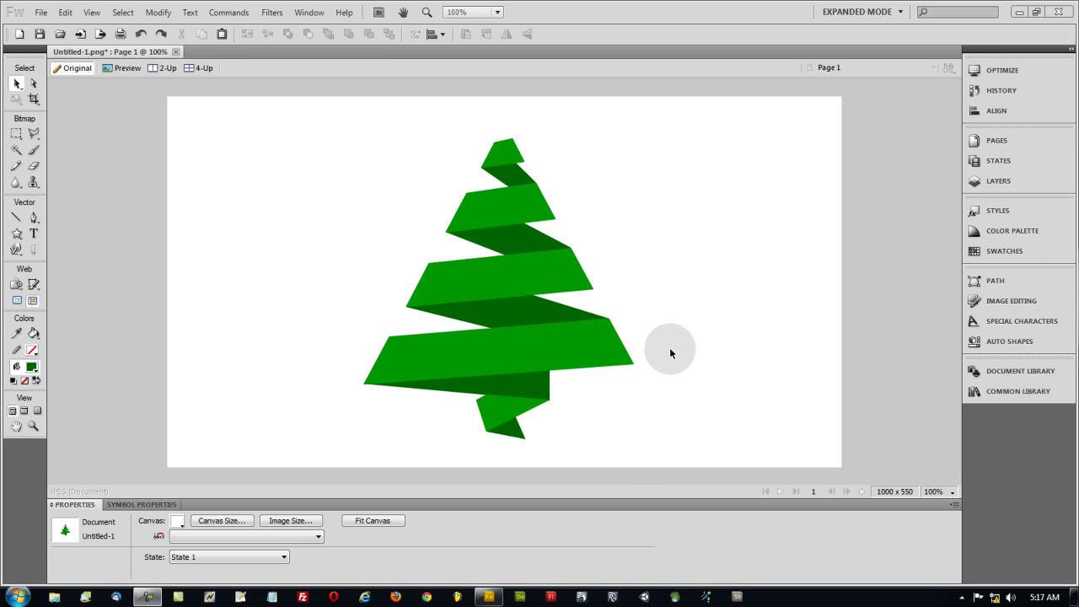
Step: Select the four bright green bands and the bright green trunk piece, and combine them into one path with Union
click(511, 154)
shift+click(506, 212)
shift+click(497, 285)
shift+click(497, 346)
shift+click(498, 410)
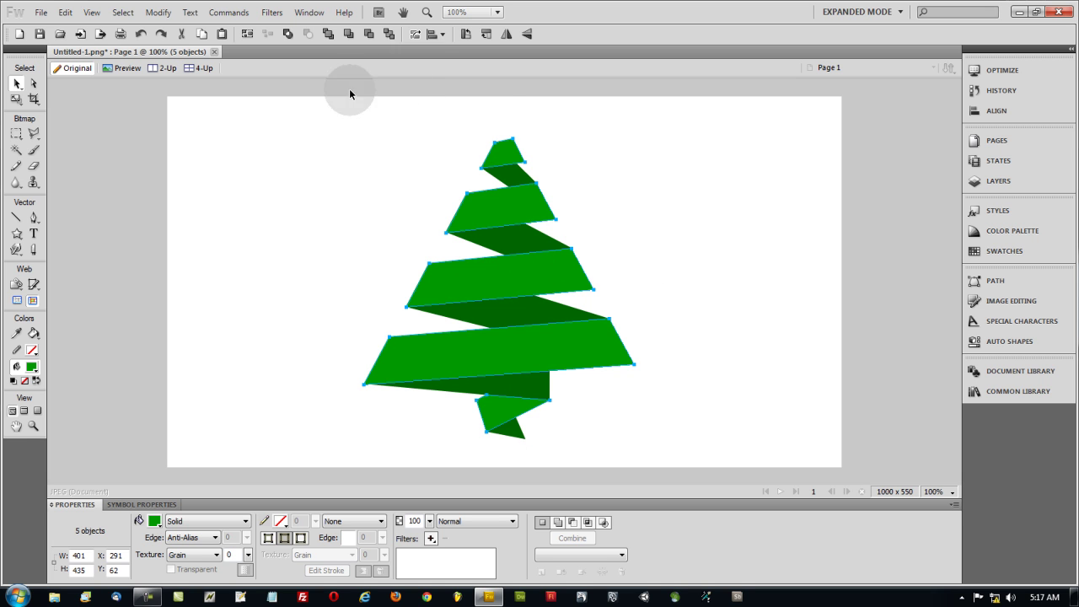
click(158, 12)
mouse_move(206, 265)
click(398, 296)
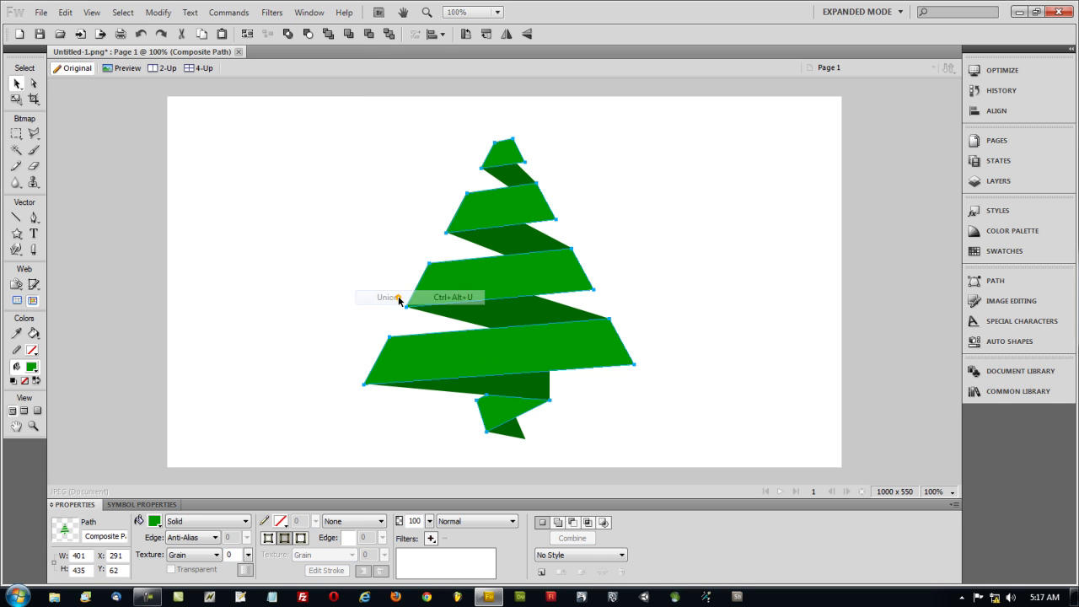
Step: Move the united bright green shape aside as a test, undo the move, and deselect it
key(ctrl+d)
drag(487, 292, 699, 290)
key(ctrl+z)
click(707, 242)
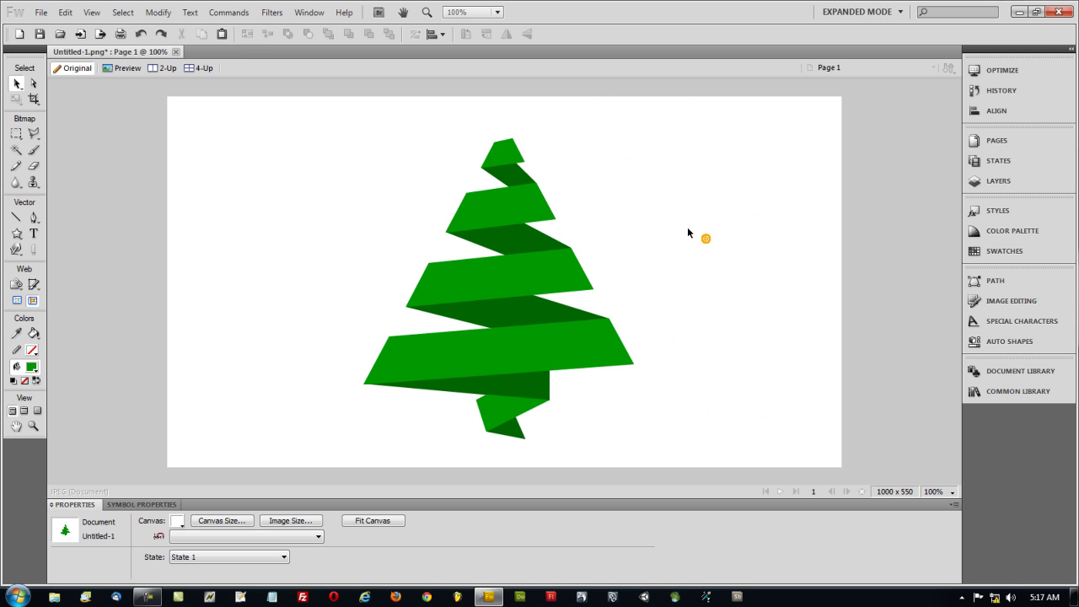
Step: Select all five dark green folds, including the trunk's base triangle, and combine them into one path with Union
click(515, 176)
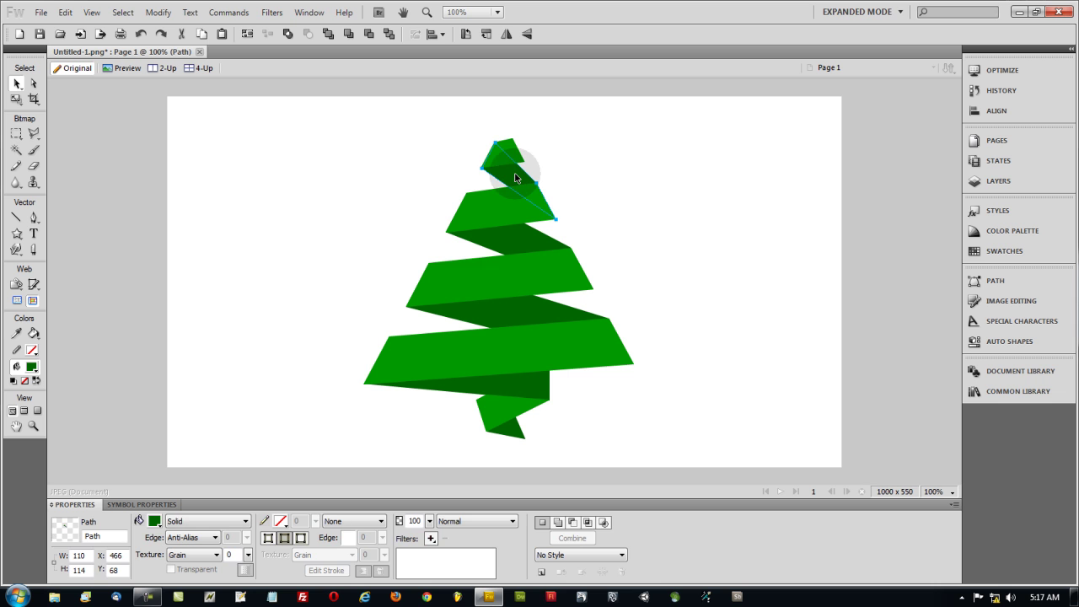
shift+click(506, 238)
shift+click(506, 316)
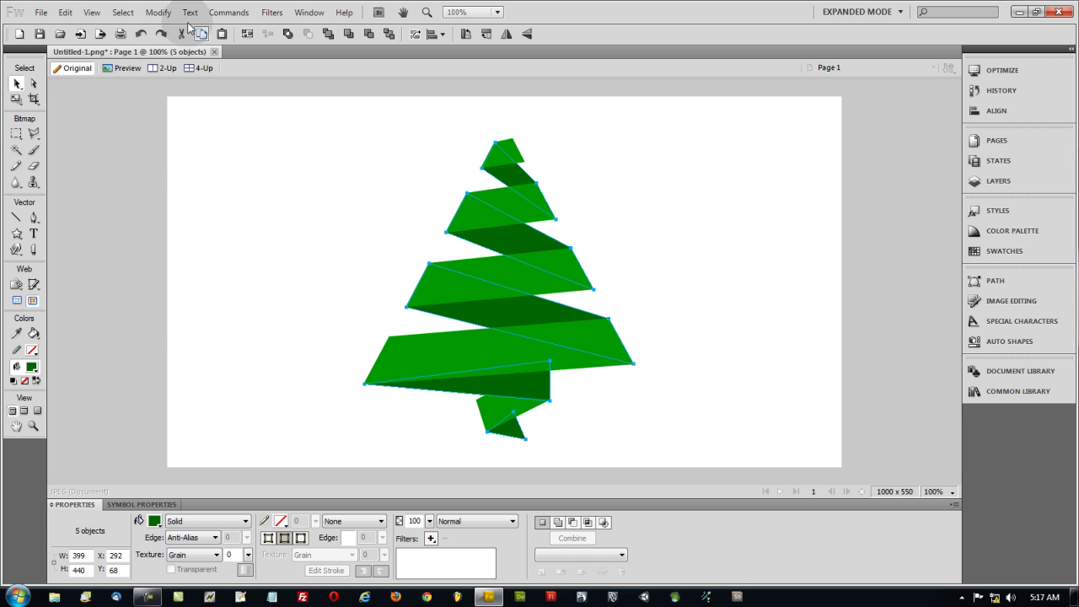
click(156, 12)
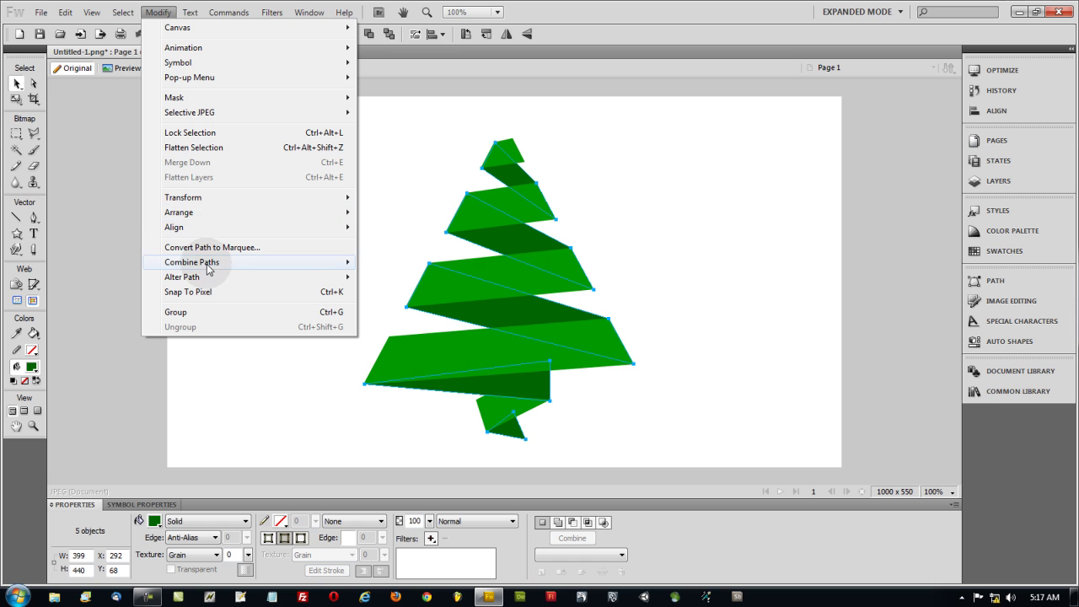
mouse_move(207, 264)
click(396, 296)
Step: Move the united dark green shape aside as a test and undo the move
click(666, 258)
drag(525, 244, 734, 251)
key(ctrl+z)
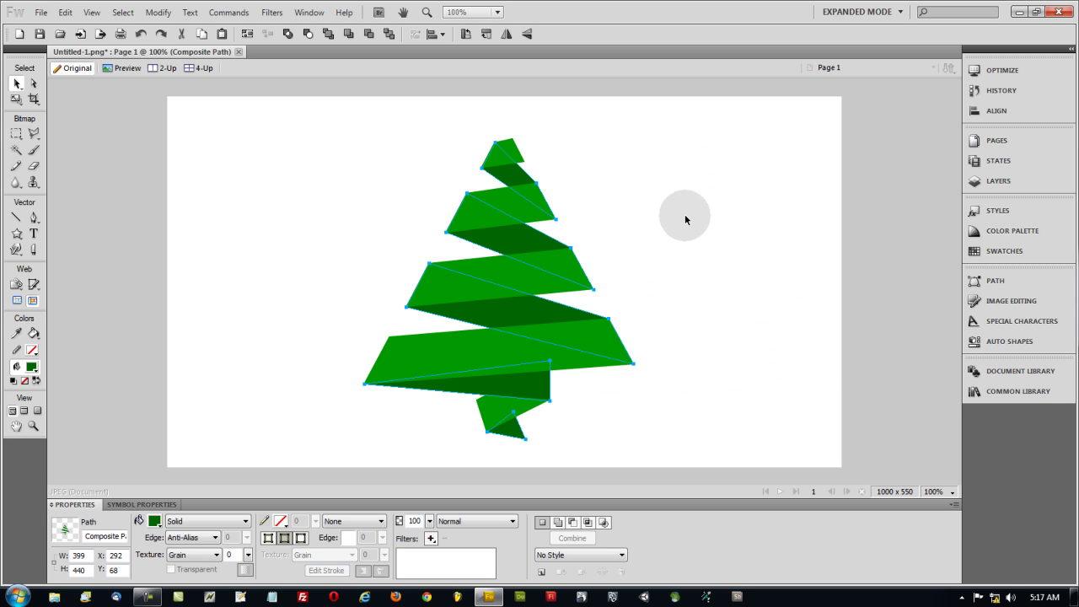
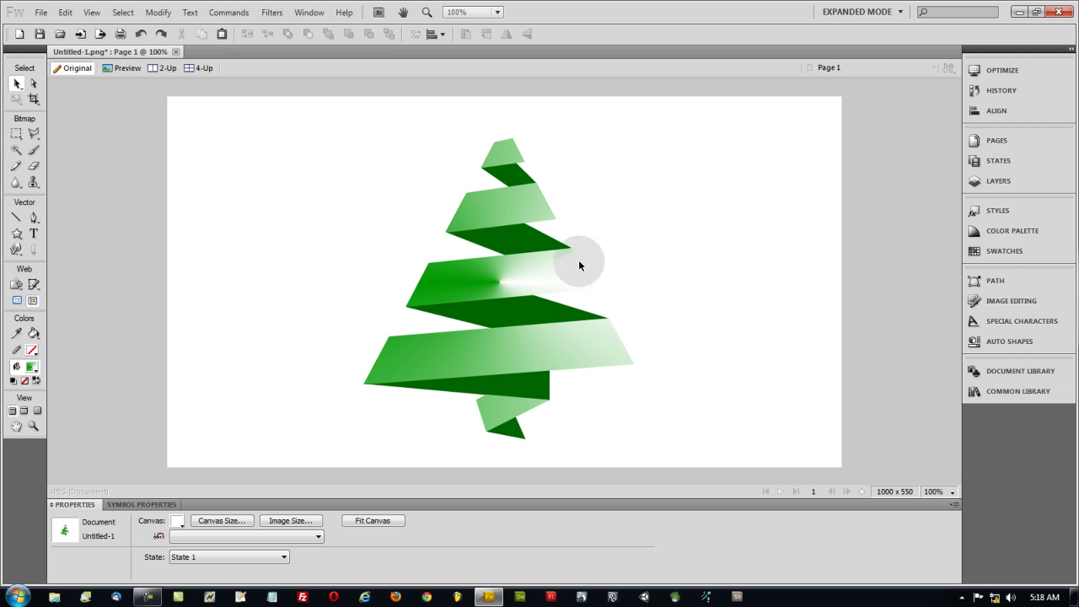
Step: Place the bright ribbon's Cone gradient origin just above the treetop and aim its end handle straight down to the second band
click(498, 287)
drag(499, 284, 512, 158)
click(543, 180)
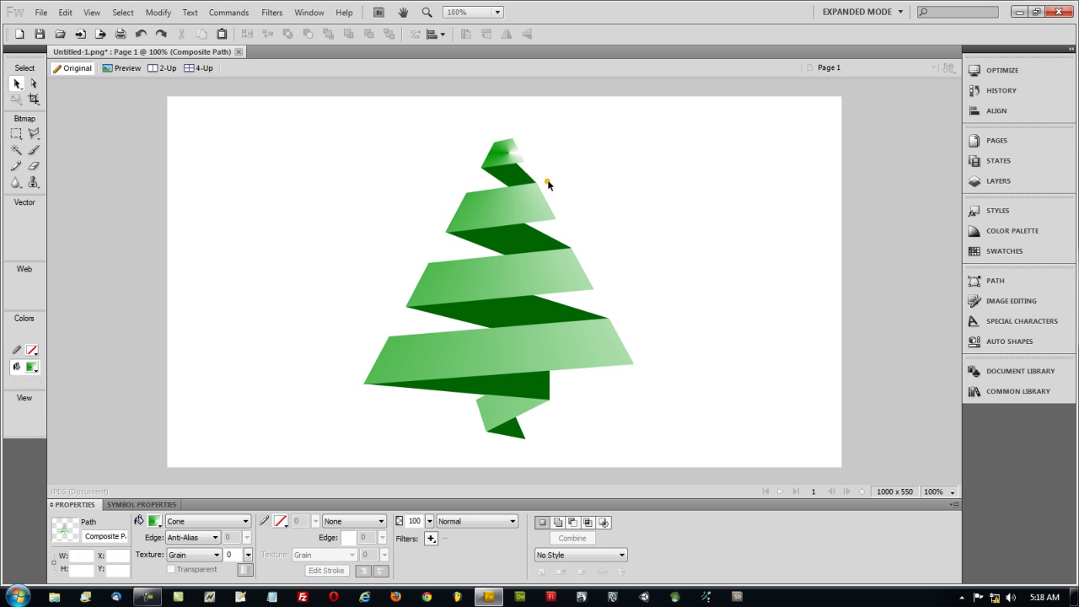
click(525, 161)
drag(509, 155, 508, 123)
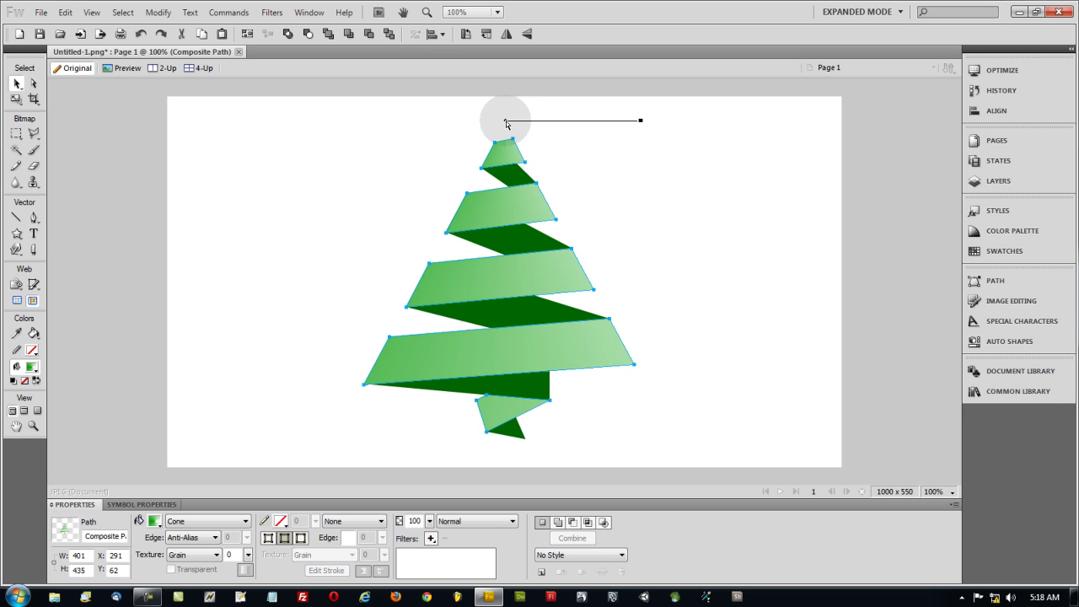
drag(640, 121, 517, 226)
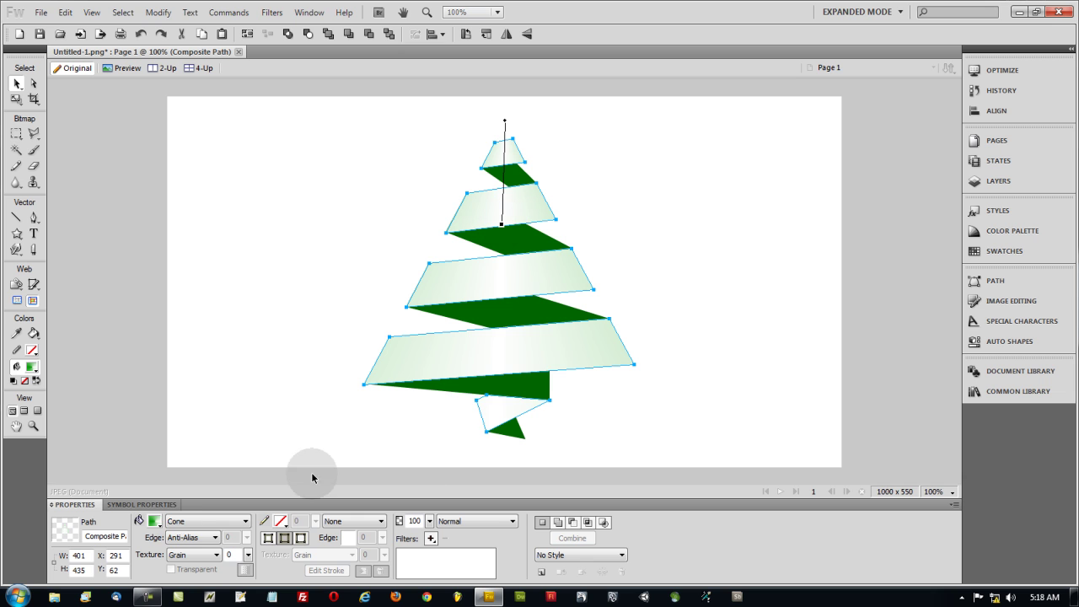
Step: Move the bright ribbon gradient's green stop close to the white stop, and tilt the gradient line slightly toward the tree's left edge
click(154, 522)
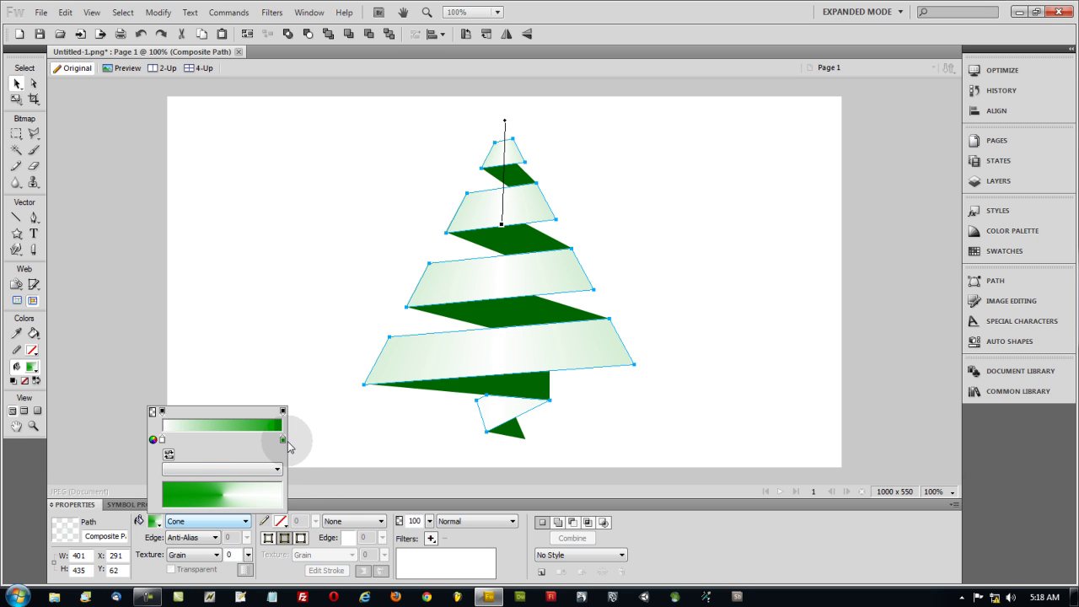
drag(283, 440, 195, 447)
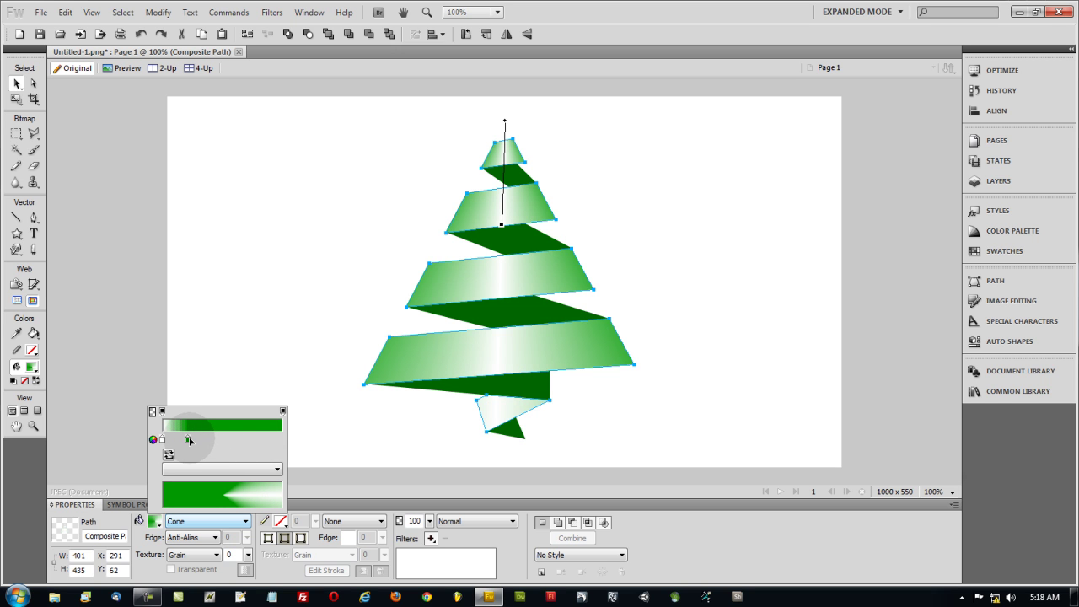
click(501, 225)
mouse_move(502, 225)
mouse_down()
mouse_move(465, 249)
mouse_move(499, 235)
mouse_move(424, 188)
mouse_move(501, 241)
mouse_move(549, 211)
mouse_move(523, 242)
mouse_move(478, 239)
mouse_up()
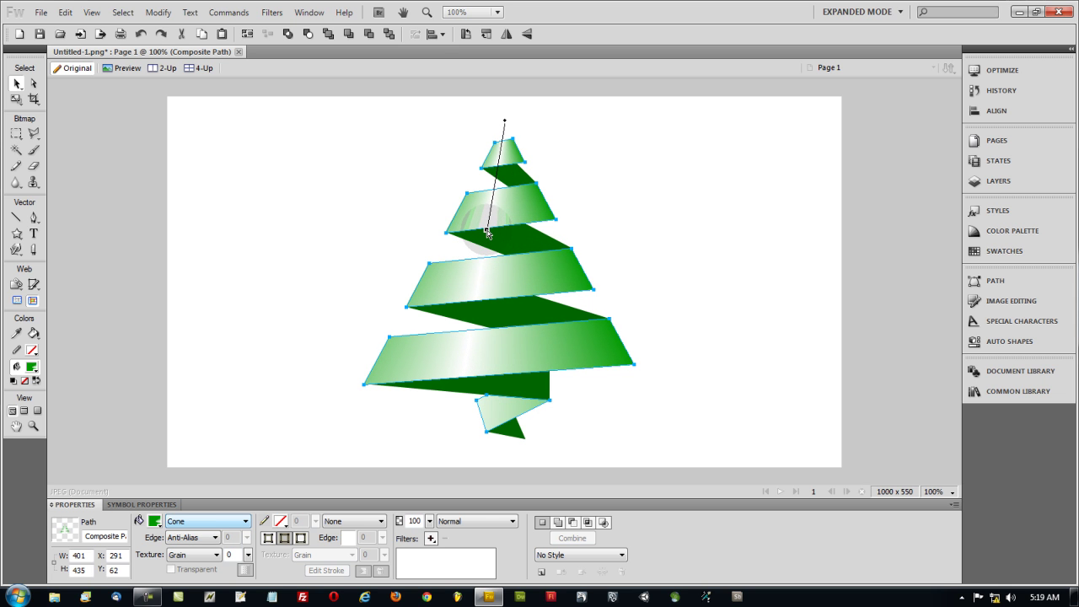
Step: Recolour the white stop of the bright ribbon's gradient to a pale green, and deselect the shape
click(154, 521)
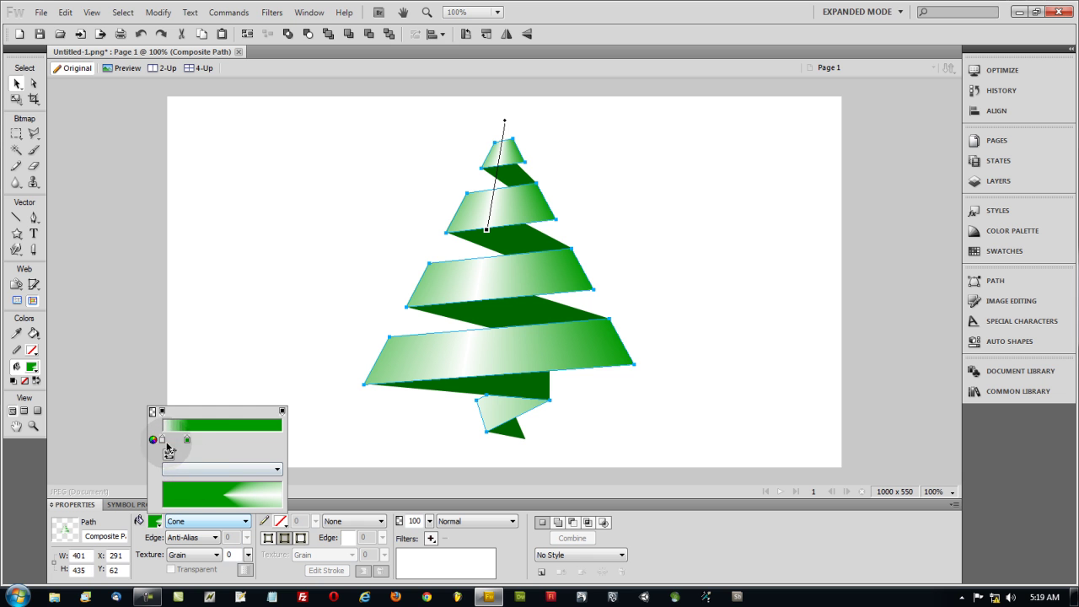
click(162, 440)
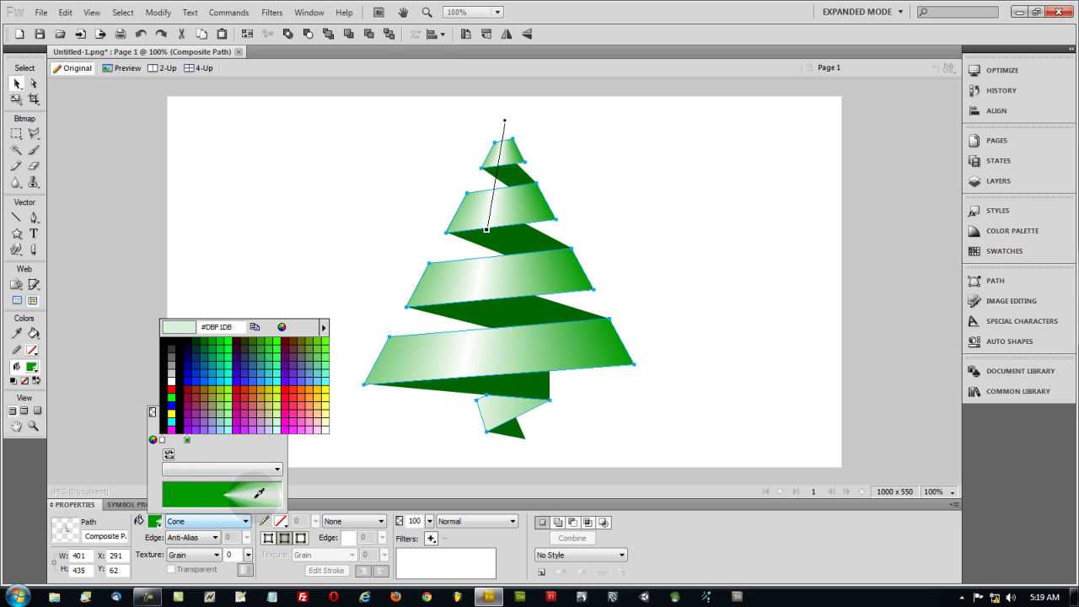
click(282, 327)
click(278, 365)
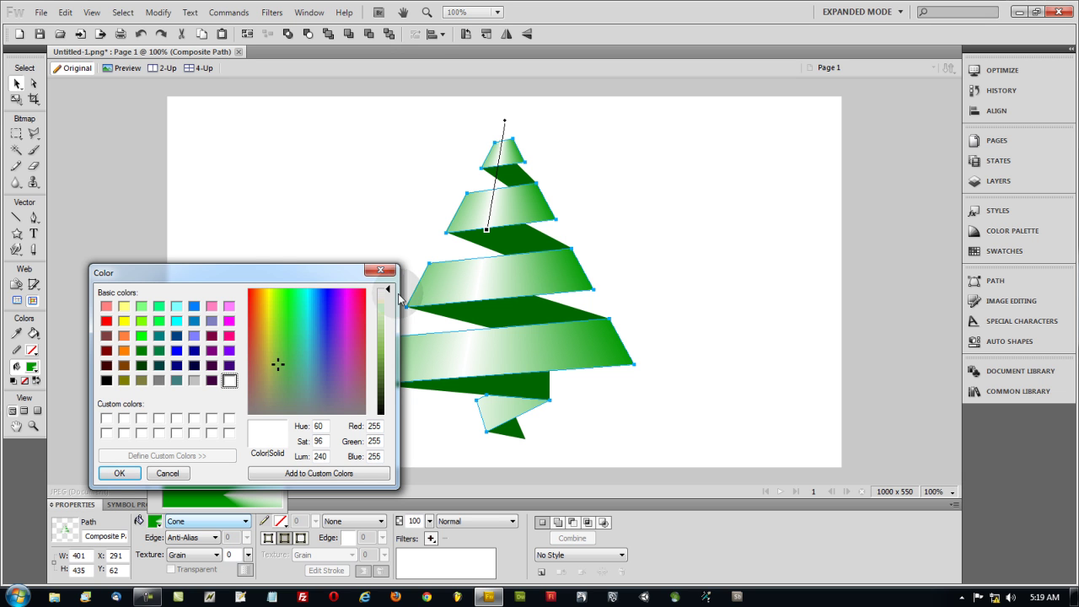
click(391, 298)
click(283, 337)
click(389, 303)
click(119, 473)
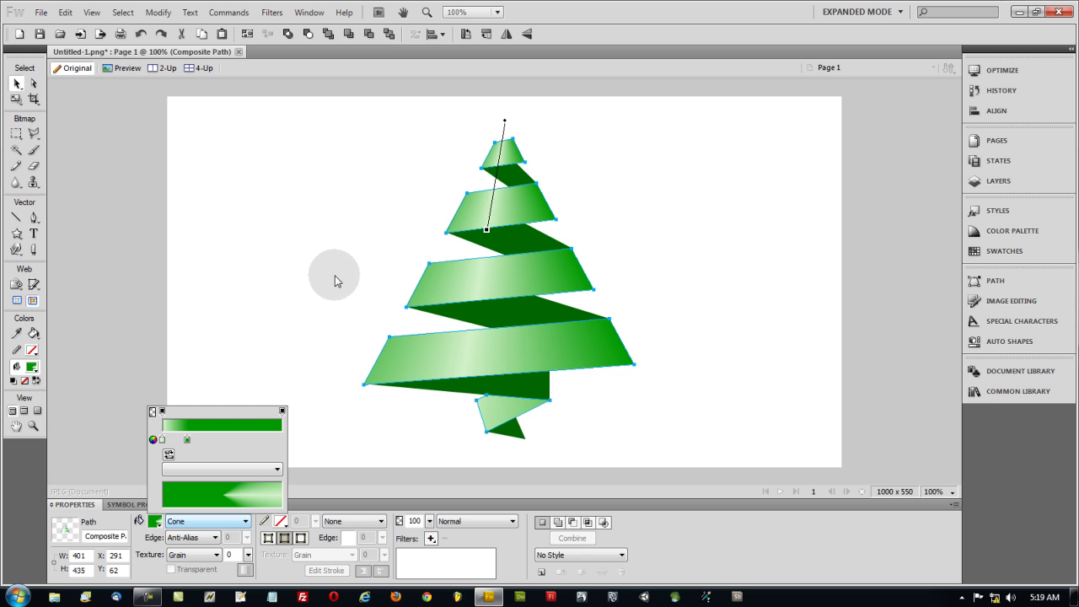
click(286, 280)
click(287, 275)
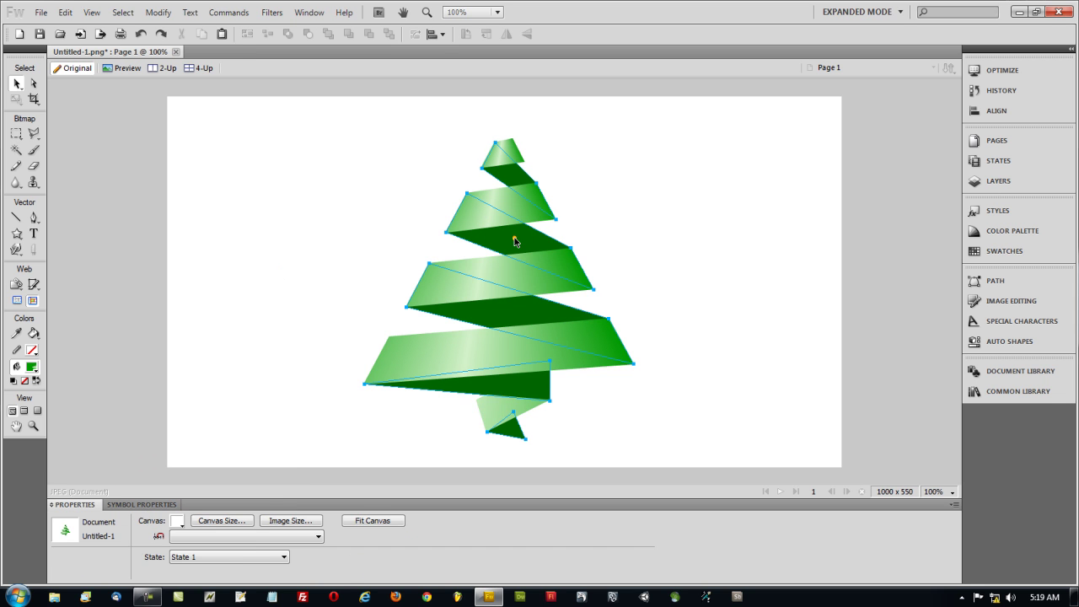
Step: Fill the dark folds with a Cone gradient starting just above the treetop and pointing straight down to the second band
click(505, 405)
click(180, 521)
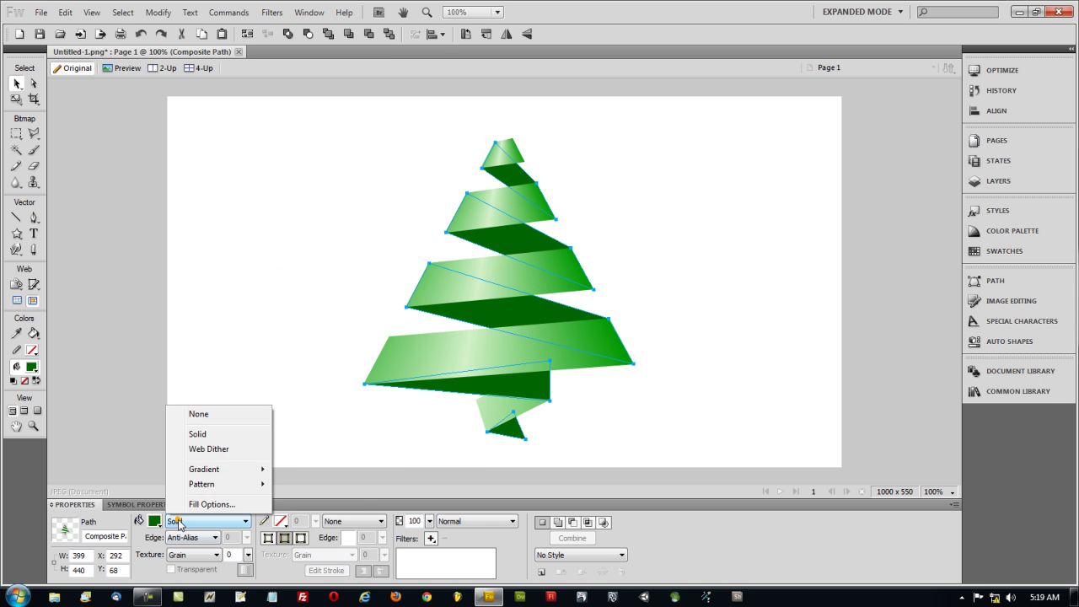
mouse_move(215, 470)
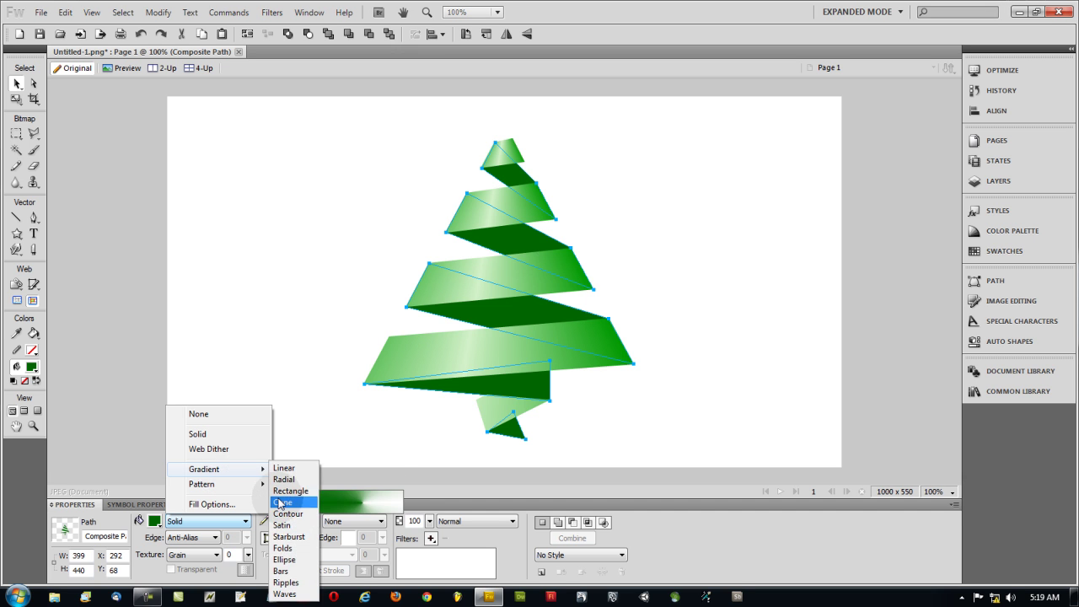
click(279, 497)
drag(498, 290, 505, 125)
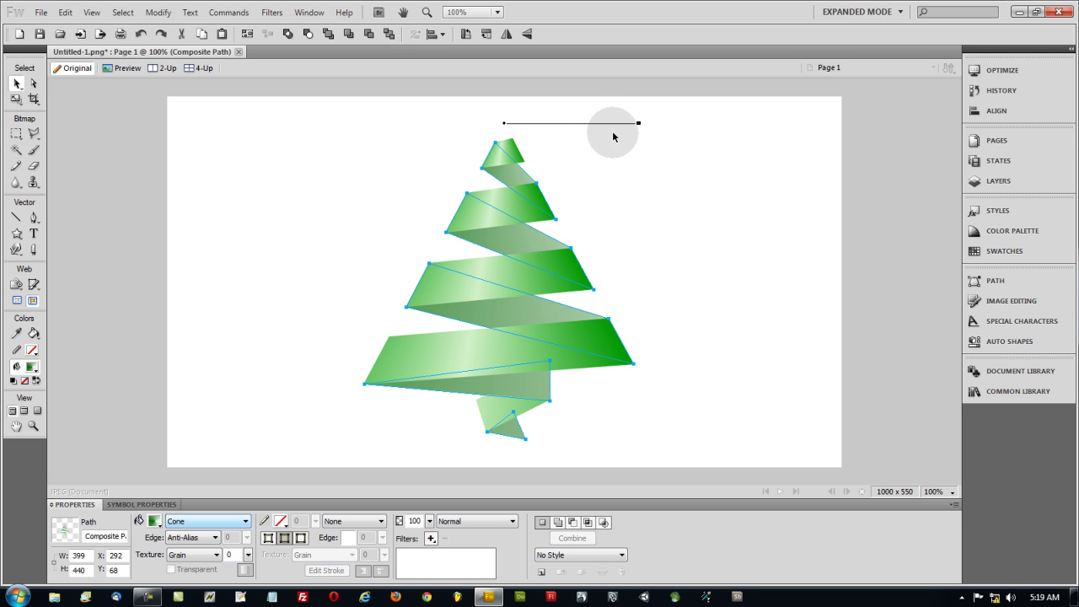
drag(638, 128, 492, 209)
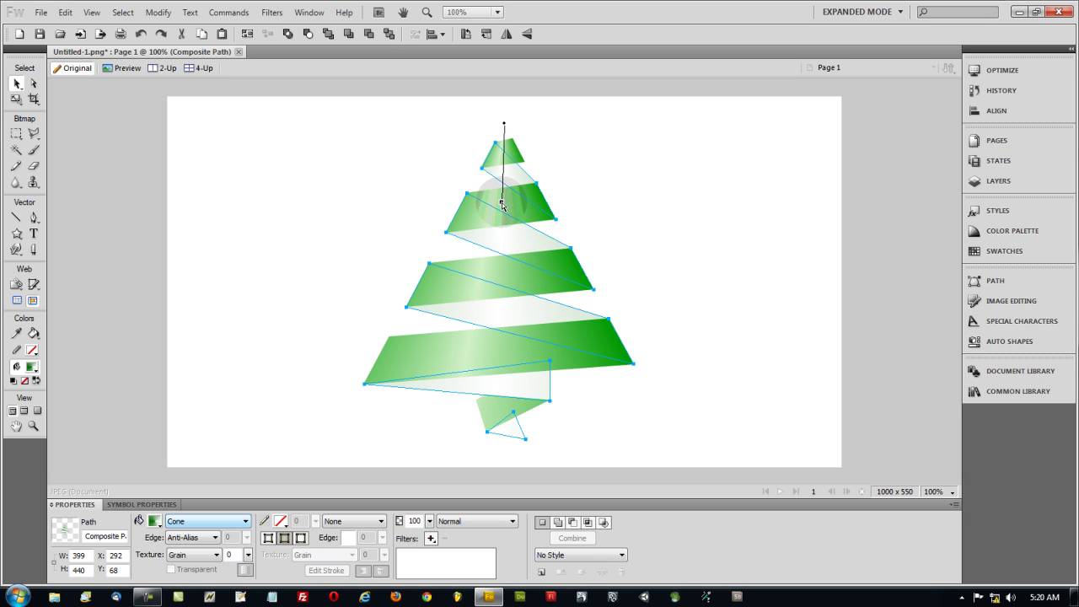
Step: Replace the folds gradient's white stop with dark green, and set its other stop to light green sampled from the bottom band
click(153, 521)
click(163, 440)
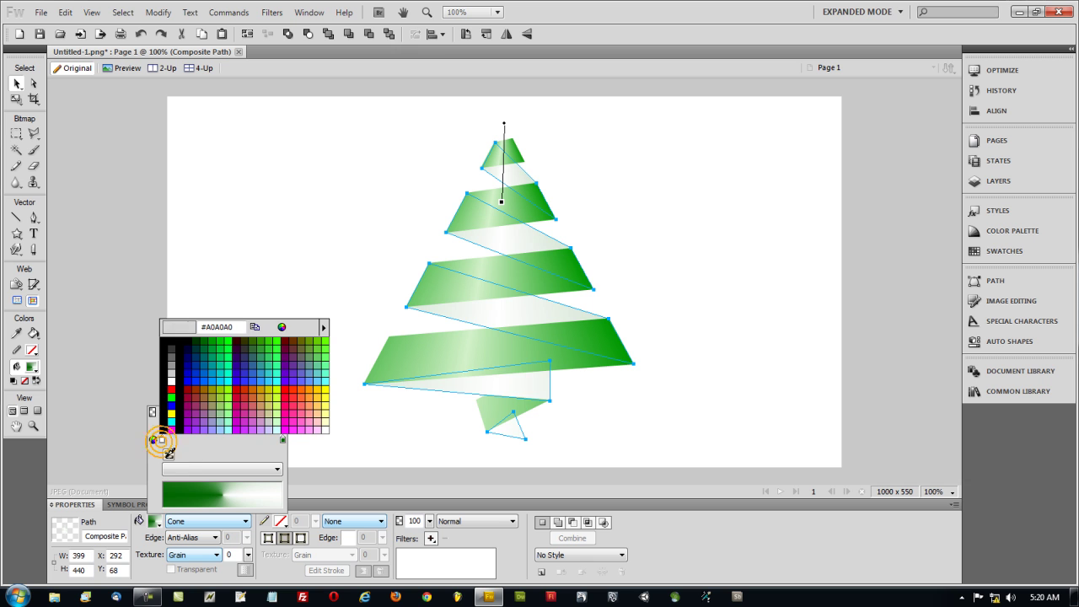
click(169, 433)
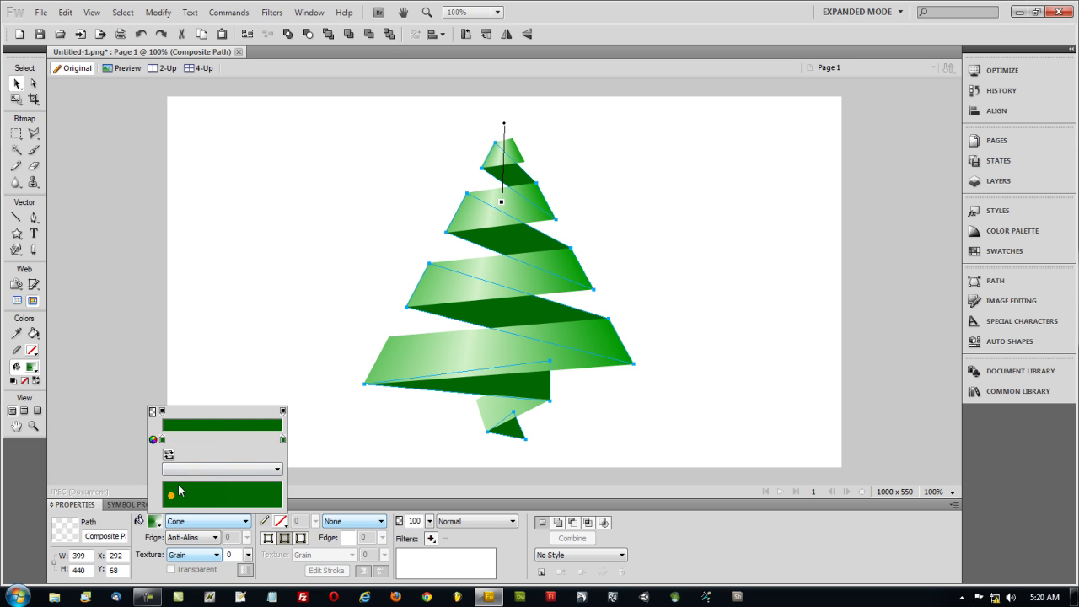
click(283, 440)
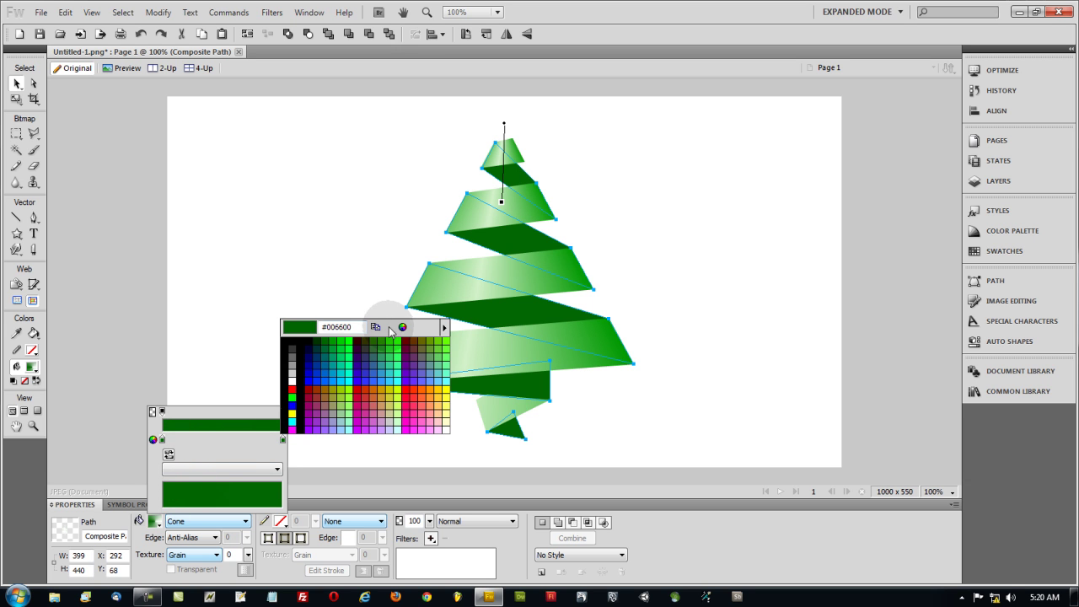
click(371, 388)
click(284, 440)
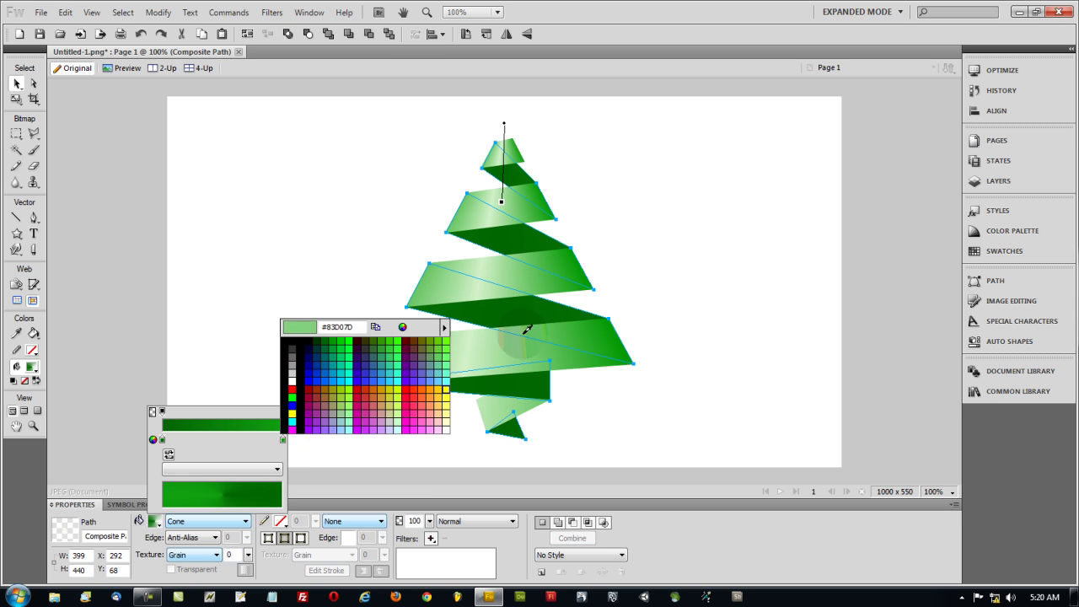
click(531, 337)
Step: Set the dark stop of the folds' gradient to a very dark green with RGB 1, 46, 1
click(163, 440)
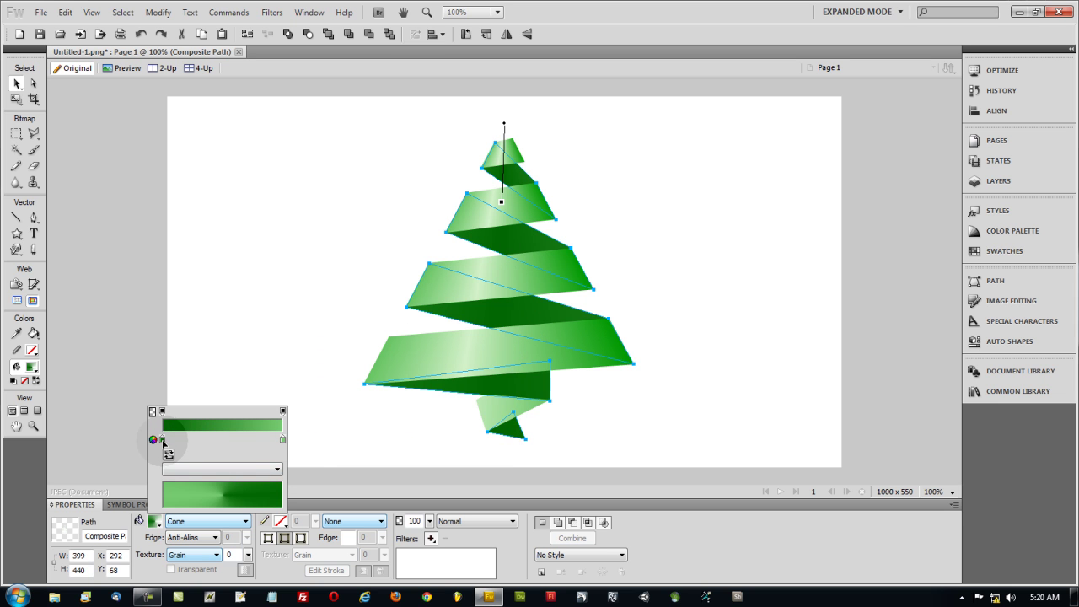
click(284, 319)
click(378, 385)
click(388, 401)
click(251, 464)
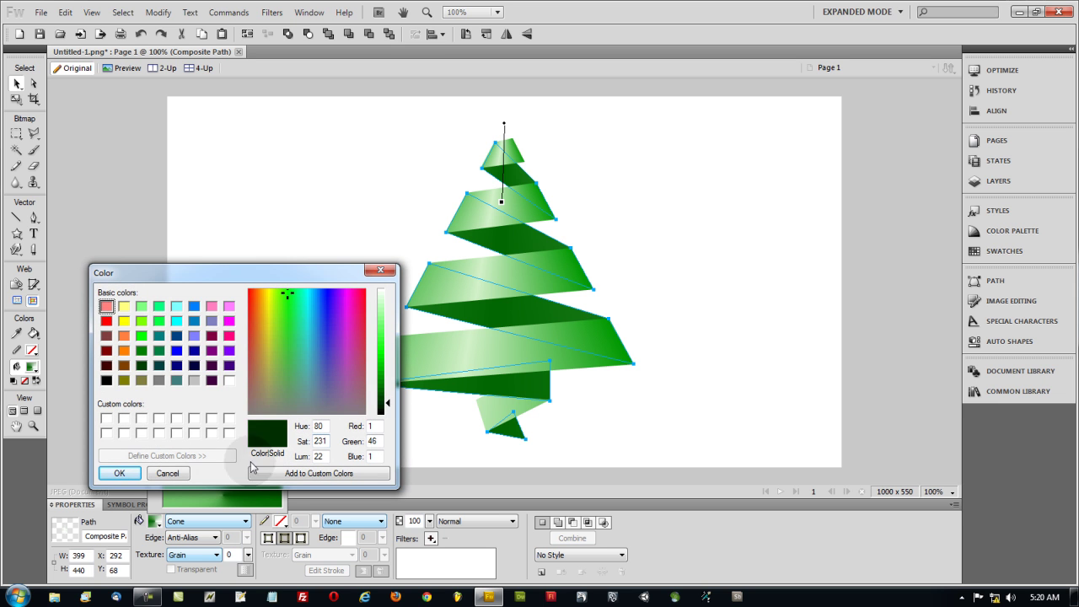
click(119, 473)
Step: Bring the folds gradient's light green stop closer to the dark stop, and tilt its end handle to the second band's upper-left corner
click(283, 439)
click(282, 439)
drag(282, 439, 214, 440)
drag(501, 200, 461, 202)
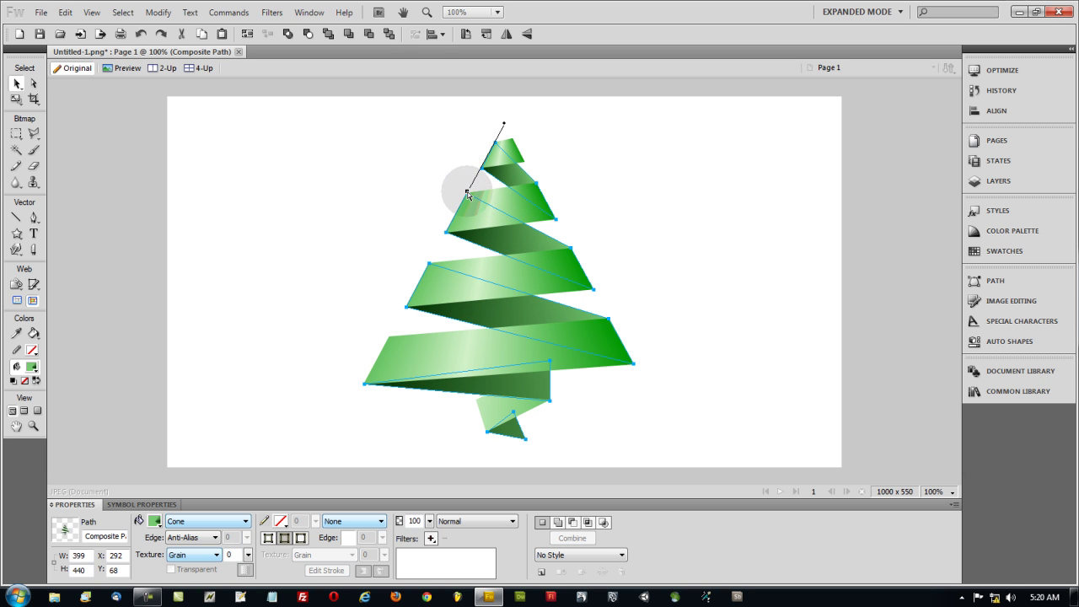
click(369, 225)
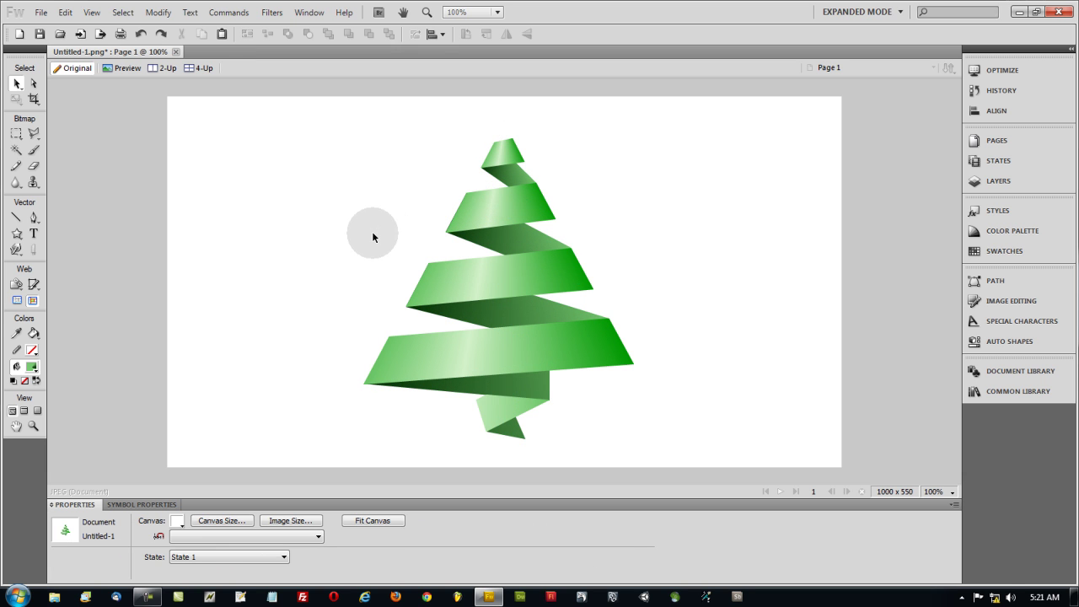
Step: Re-angle the folds' gradient more steeply, ending its handle inside the second band, and deselect the shape
click(502, 239)
drag(469, 190, 480, 204)
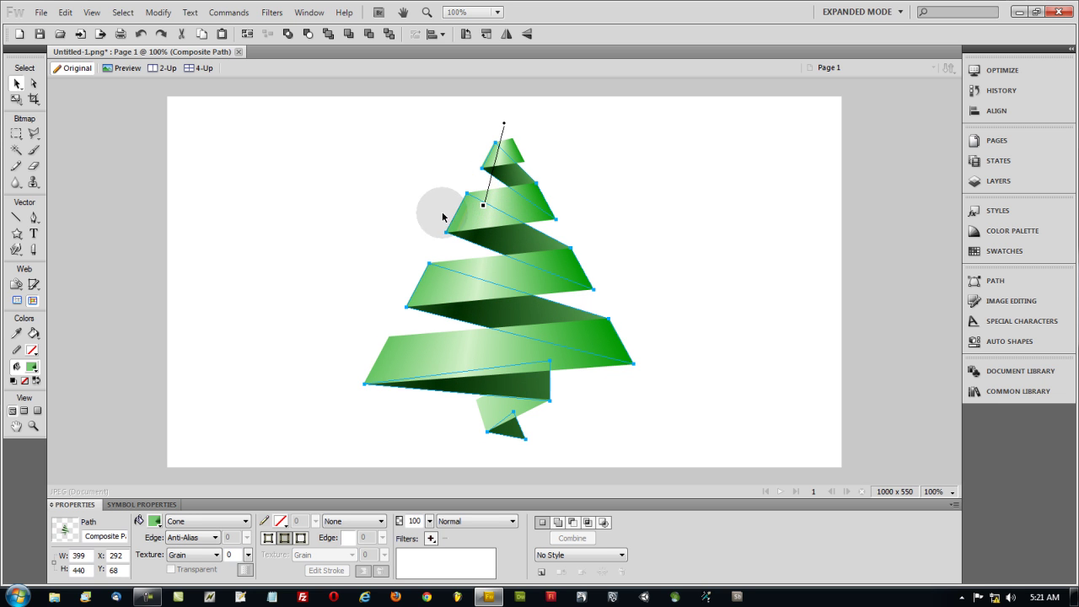
click(327, 235)
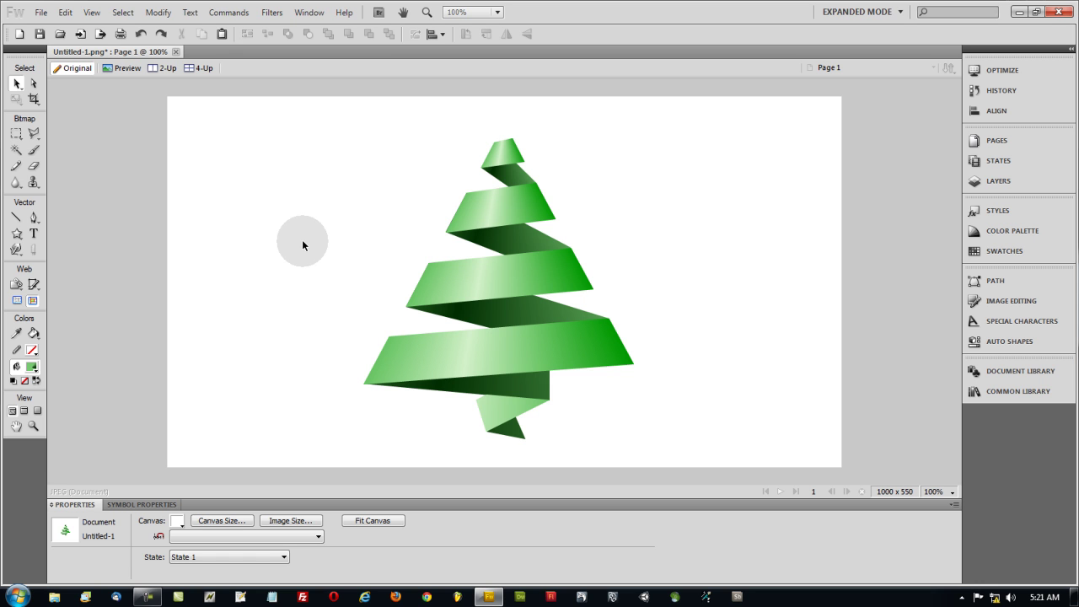
click(498, 150)
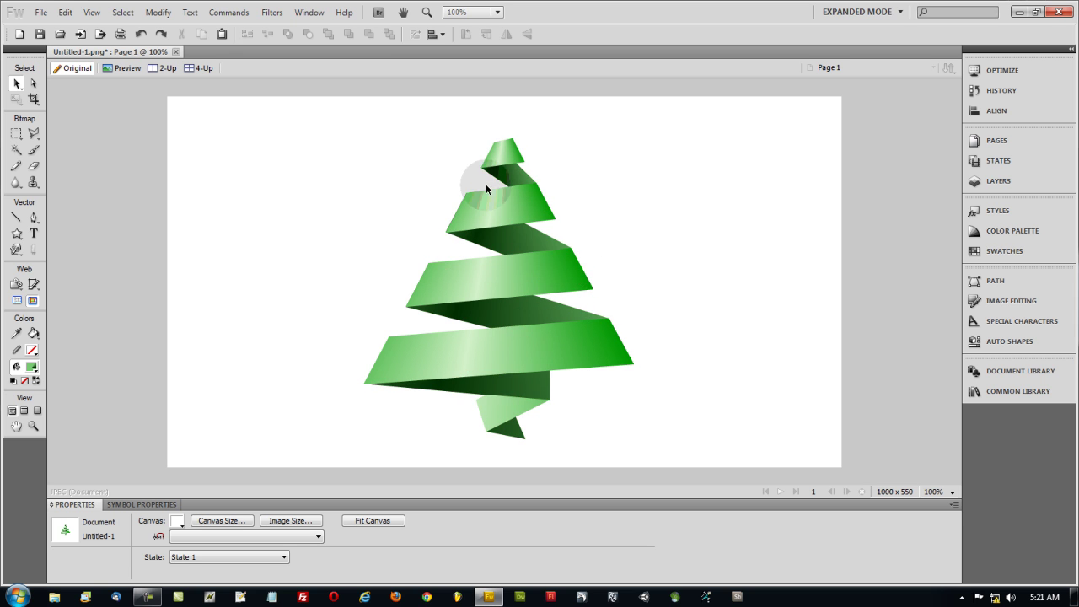
Step: Add the text asfd left of the tree and color it green, sampled from the bottom band
click(34, 236)
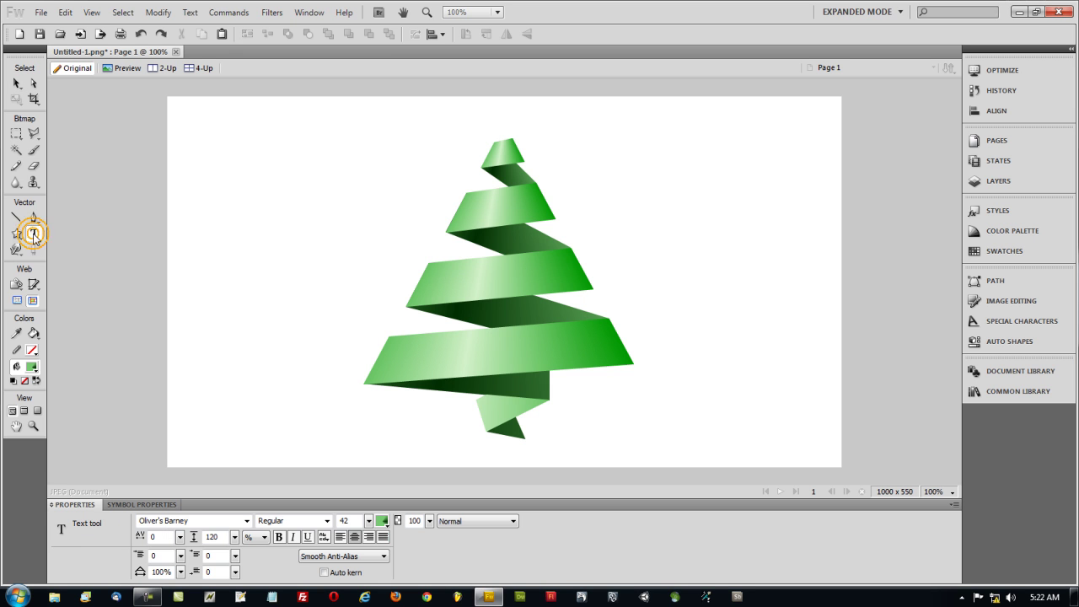
click(266, 189)
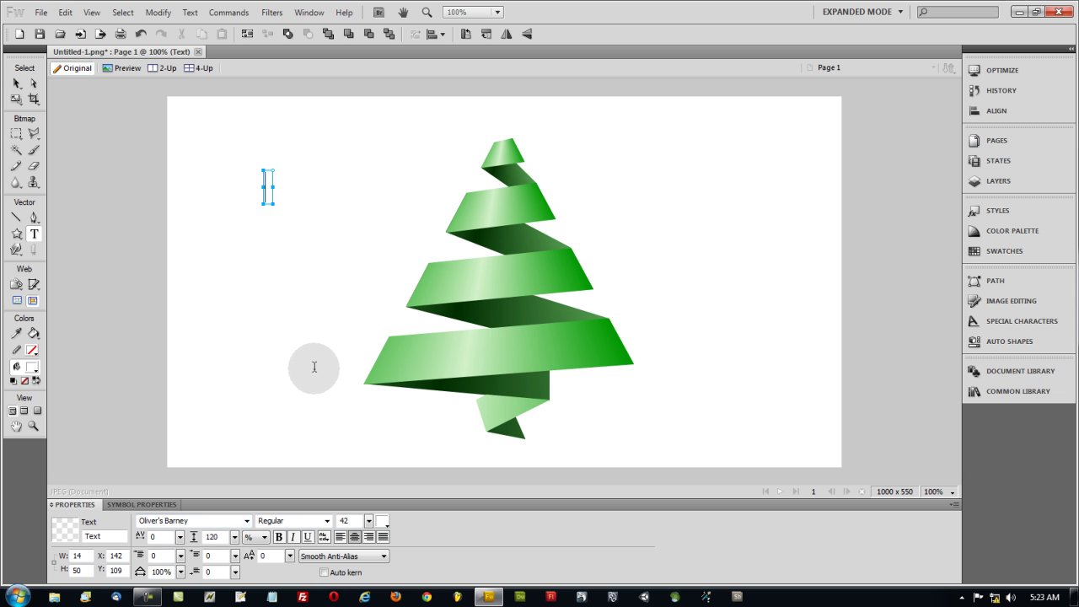
text(asfd)
click(17, 84)
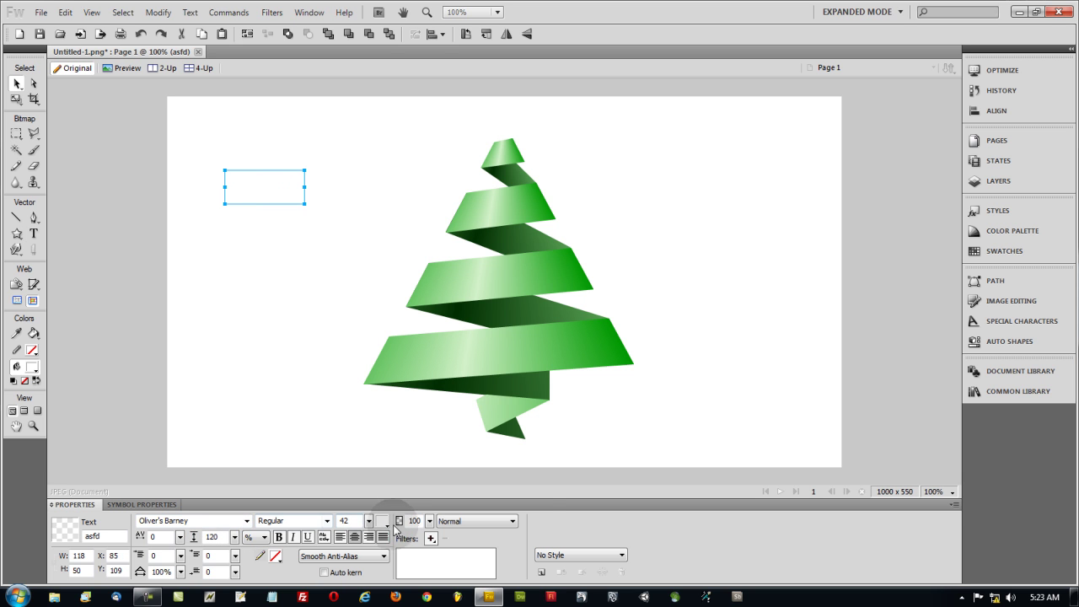
click(383, 521)
click(568, 340)
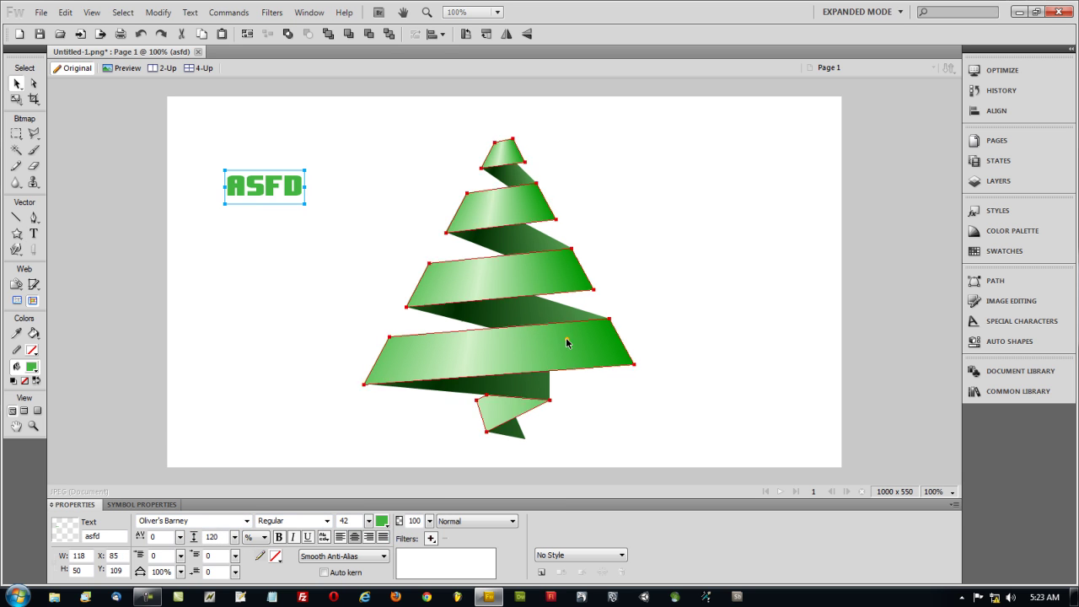
Step: Change the text's font to WWFlakes and move it closer to the tree
click(246, 520)
click(250, 284)
drag(249, 289, 248, 433)
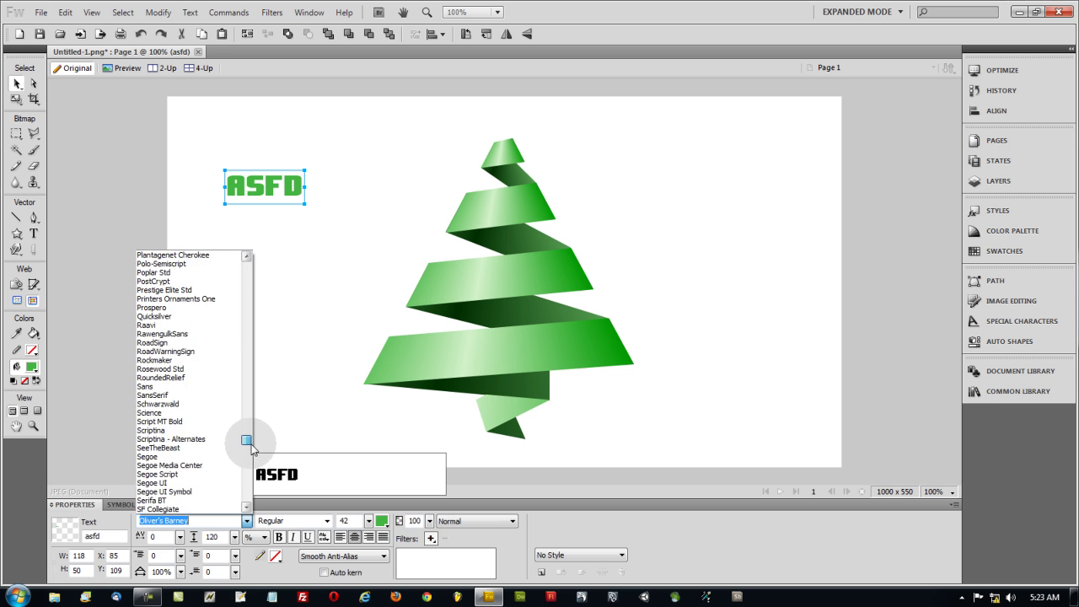
click(168, 493)
drag(277, 193, 345, 188)
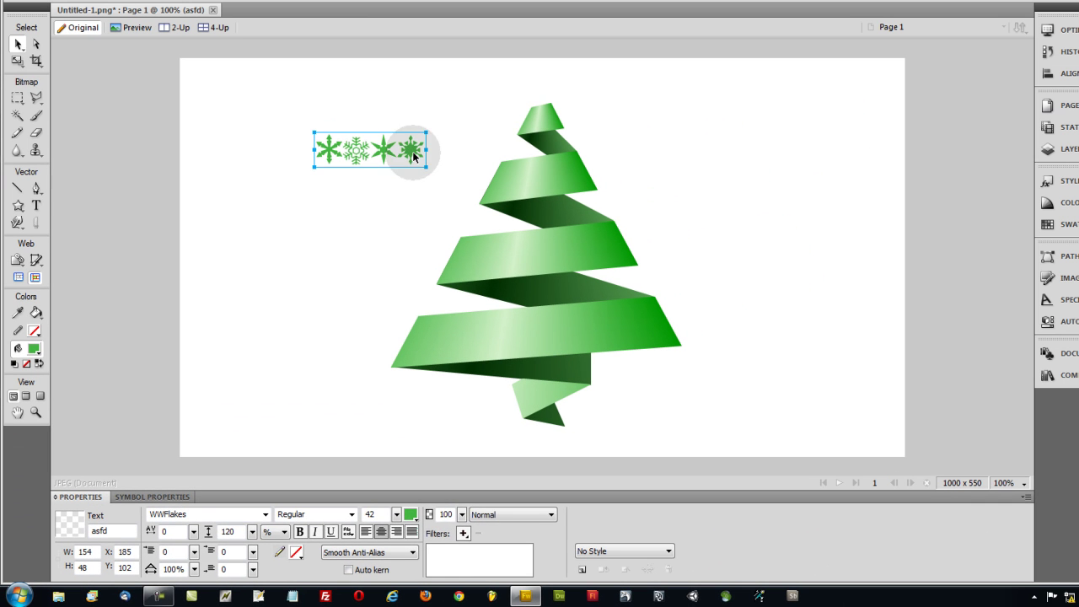
Step: Replace the text with qwertyuishgdbcx to sample the font's snowflakes, and move the row up to the treetop
double_click(412, 151)
drag(412, 151, 291, 154)
text(s)
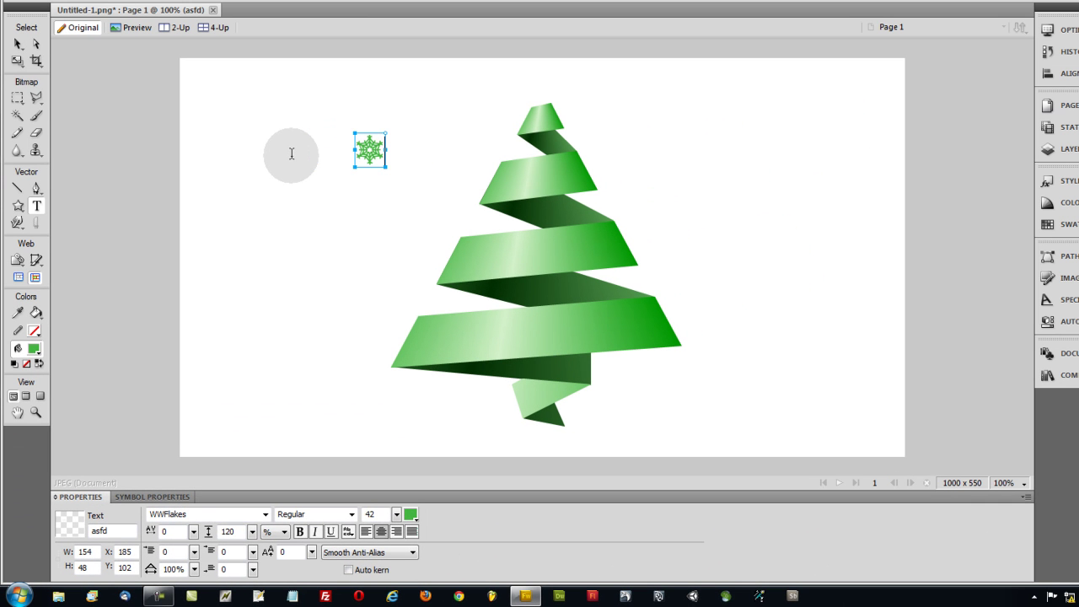
text(dfghj)
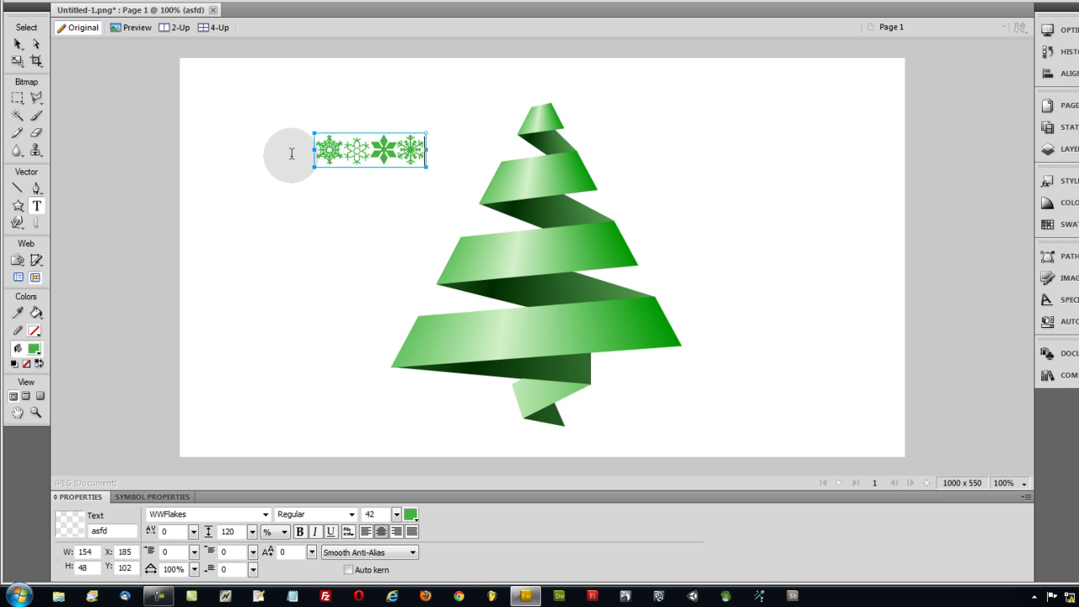
text(kl)
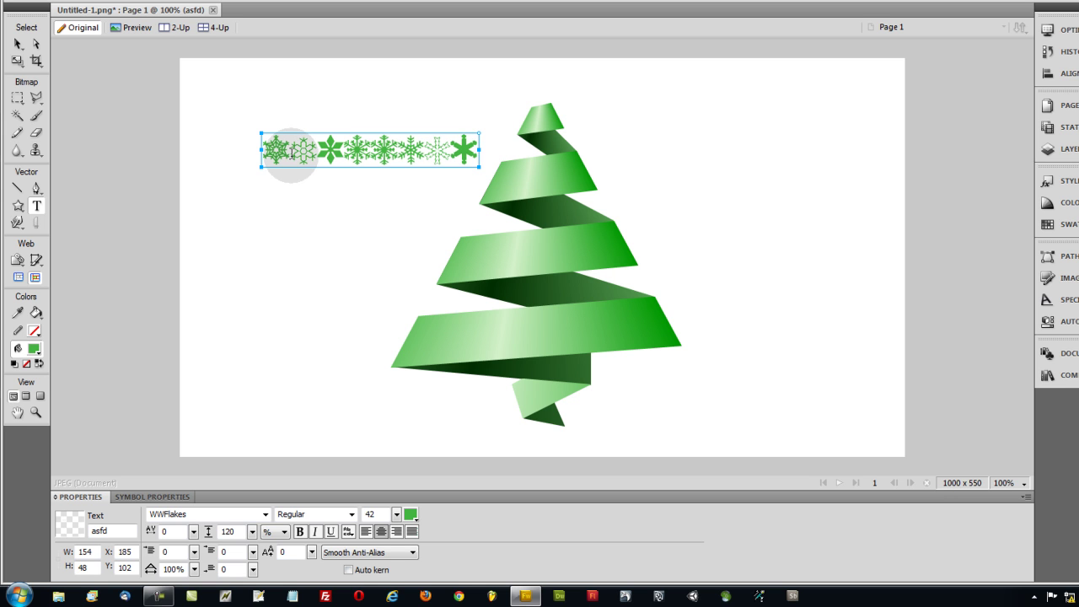
text(zxcvbnm)
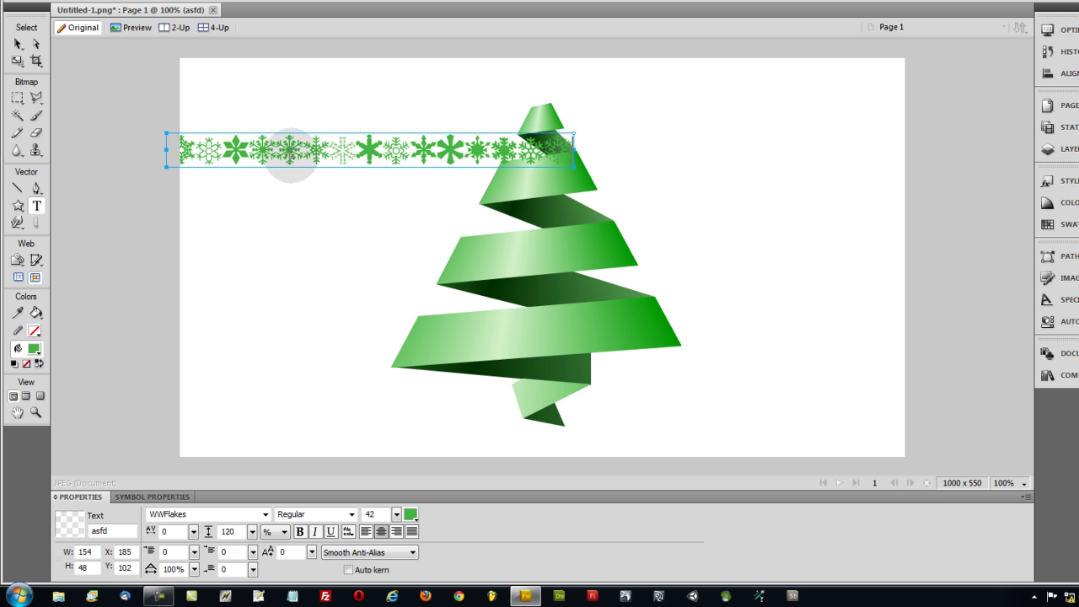
click(18, 44)
drag(323, 146, 393, 112)
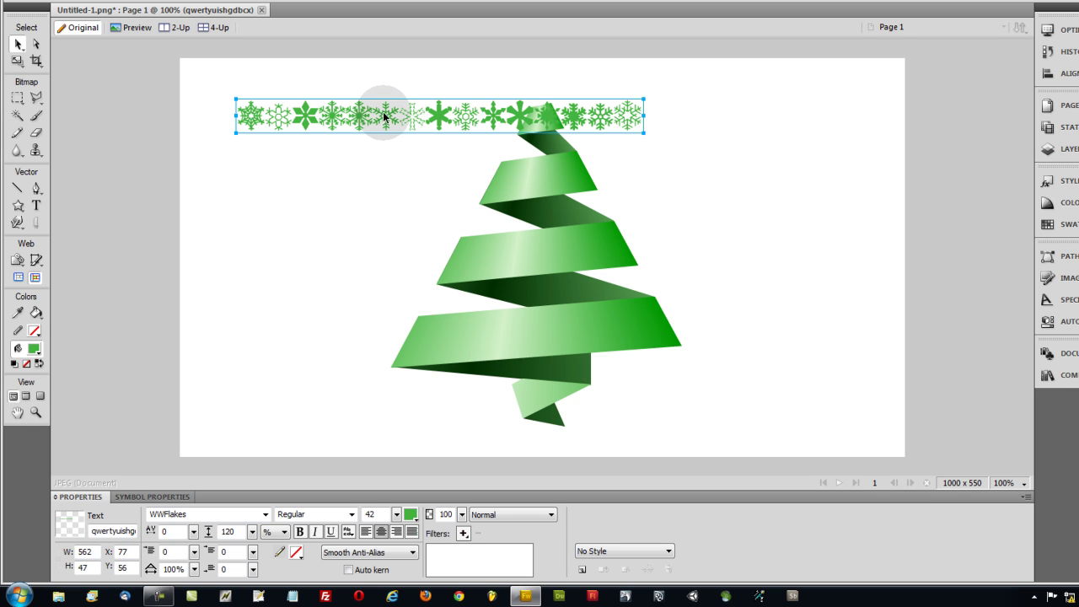
Step: Delete every letter of the snowflake text except h, leaving a single arrow-tipped snowflake
double_click(483, 110)
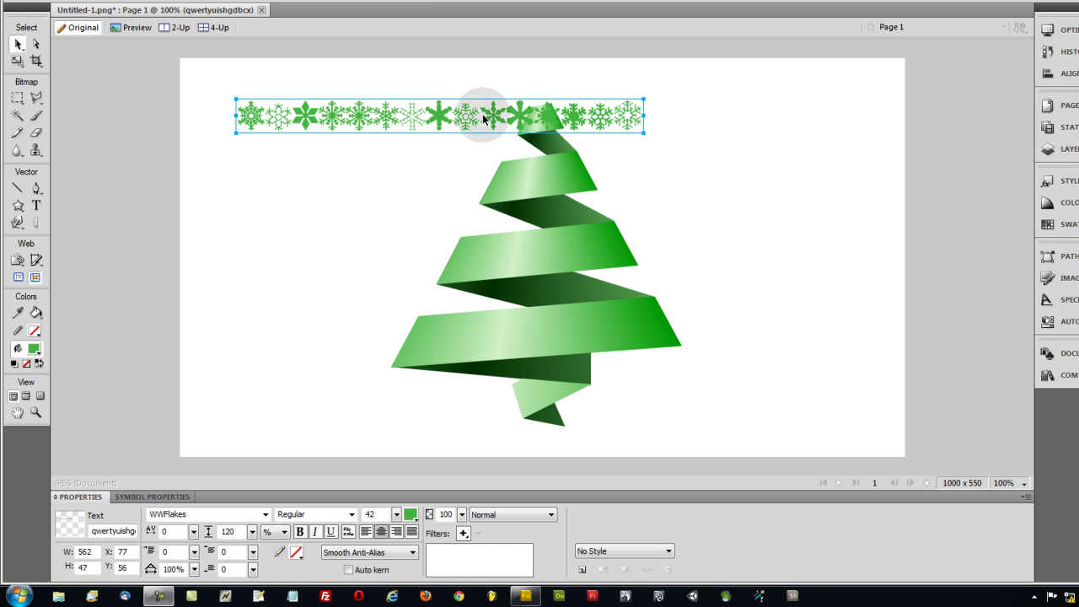
key(BackSpace)
key(BackSpace)
key(BackSpace)
key(BackSpace)
key(BackSpace)
key(BackSpace)
key(BackSpace)
key(BackSpace)
key(BackSpace)
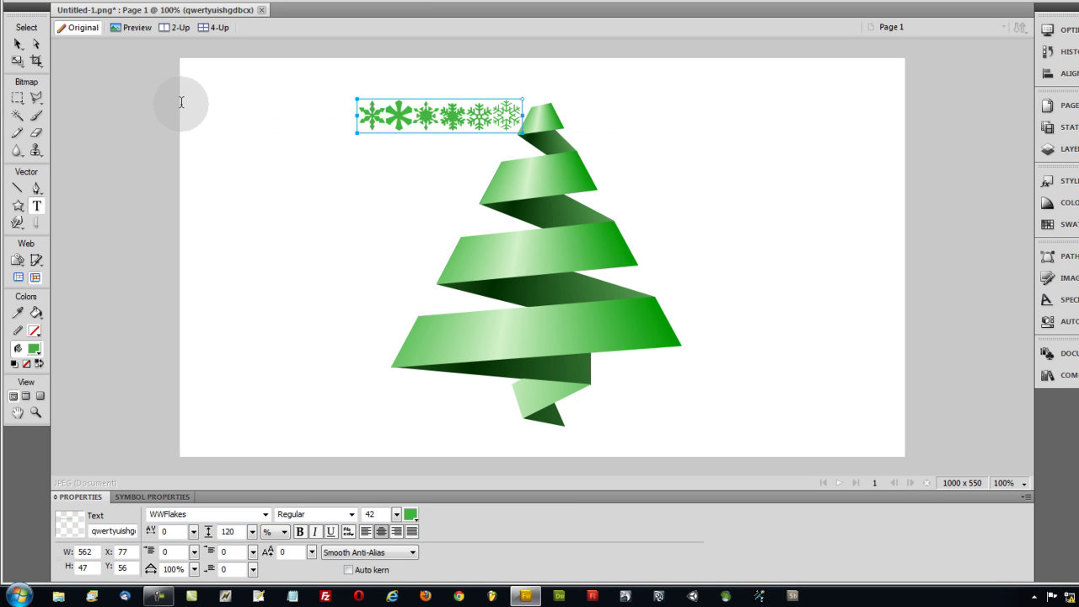
drag(390, 113, 578, 120)
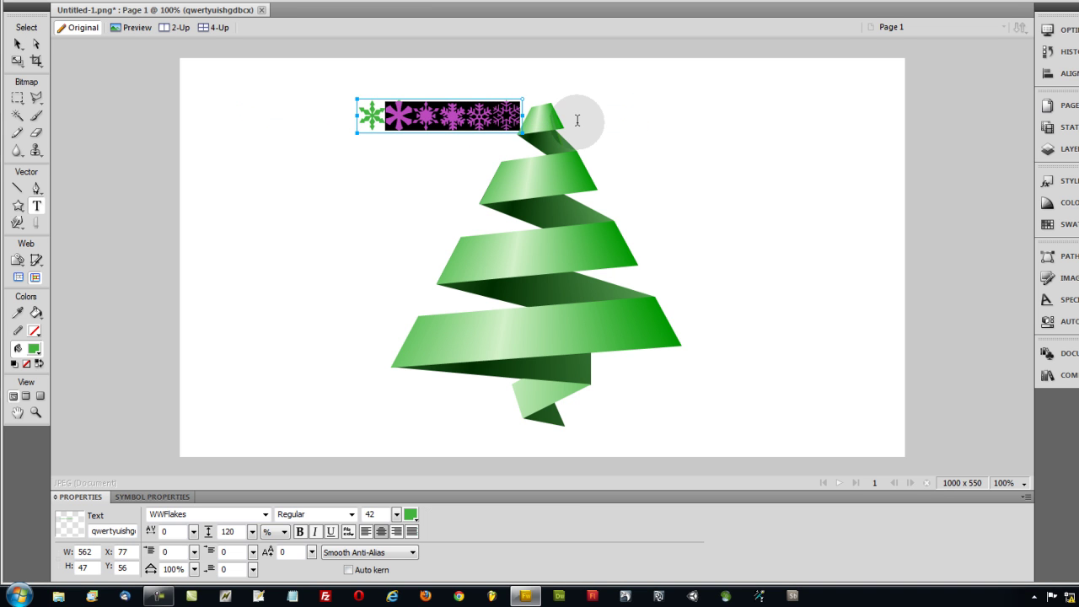
key(BackSpace)
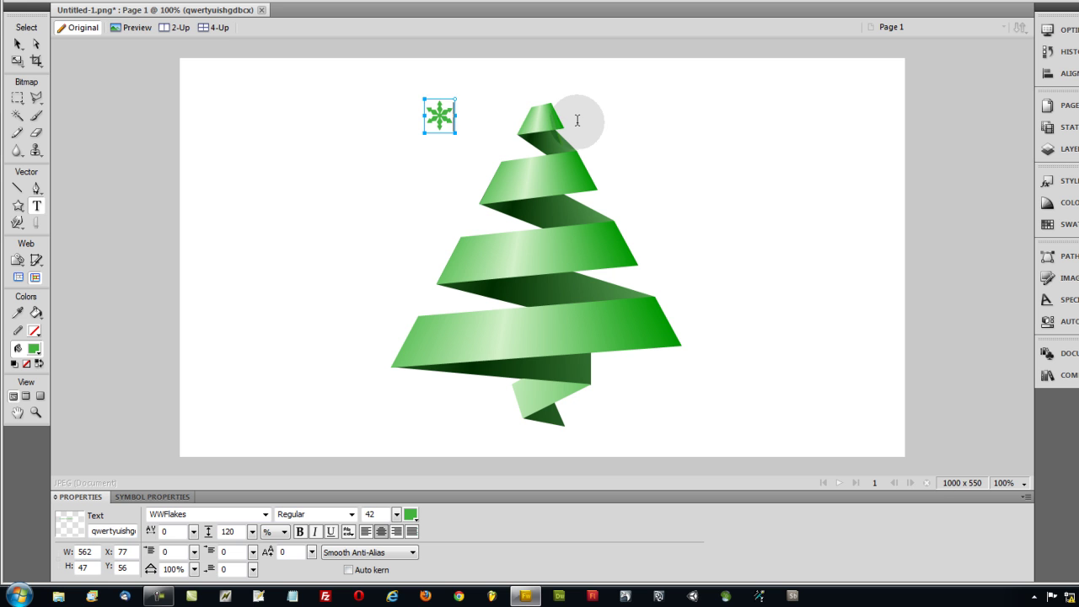
click(17, 44)
Step: Try the snowflake on the second band and a copy with a different snowflake letter on the third band
drag(438, 122, 526, 186)
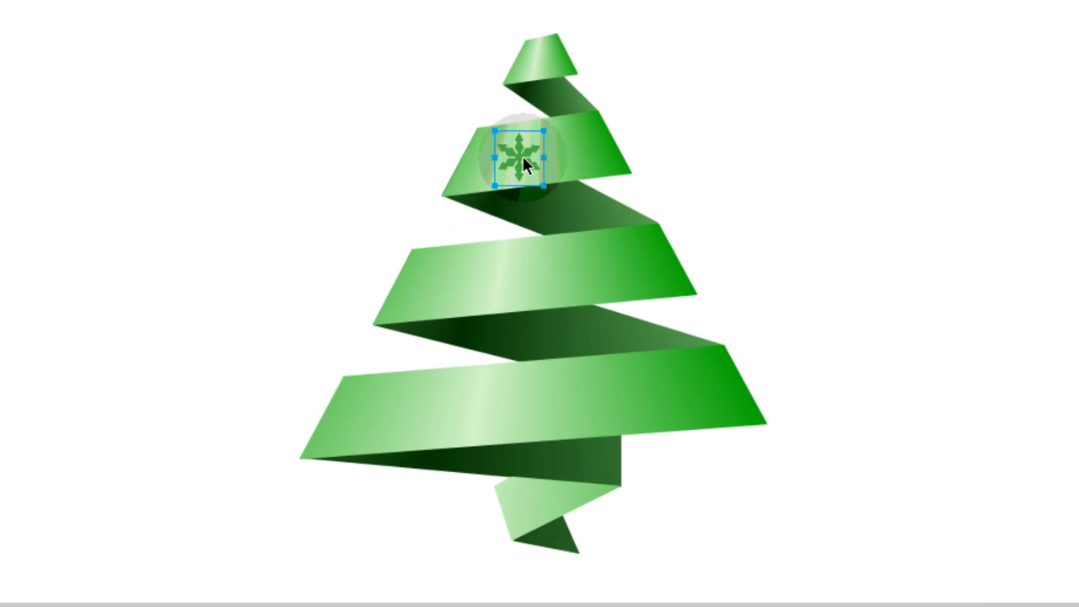
drag(529, 180, 485, 261)
drag(440, 300, 441, 297)
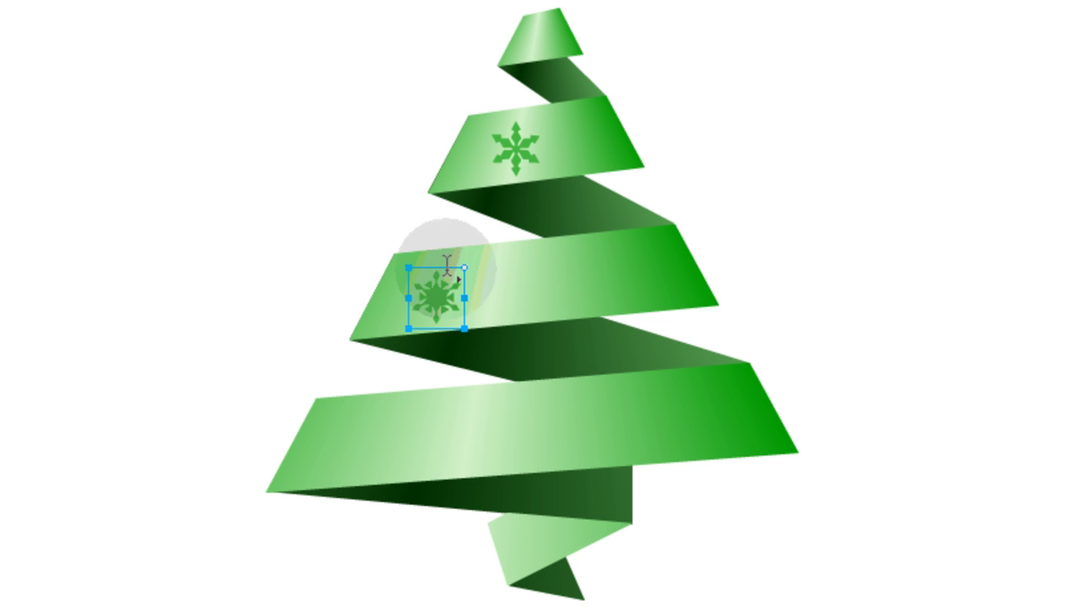
click(447, 299)
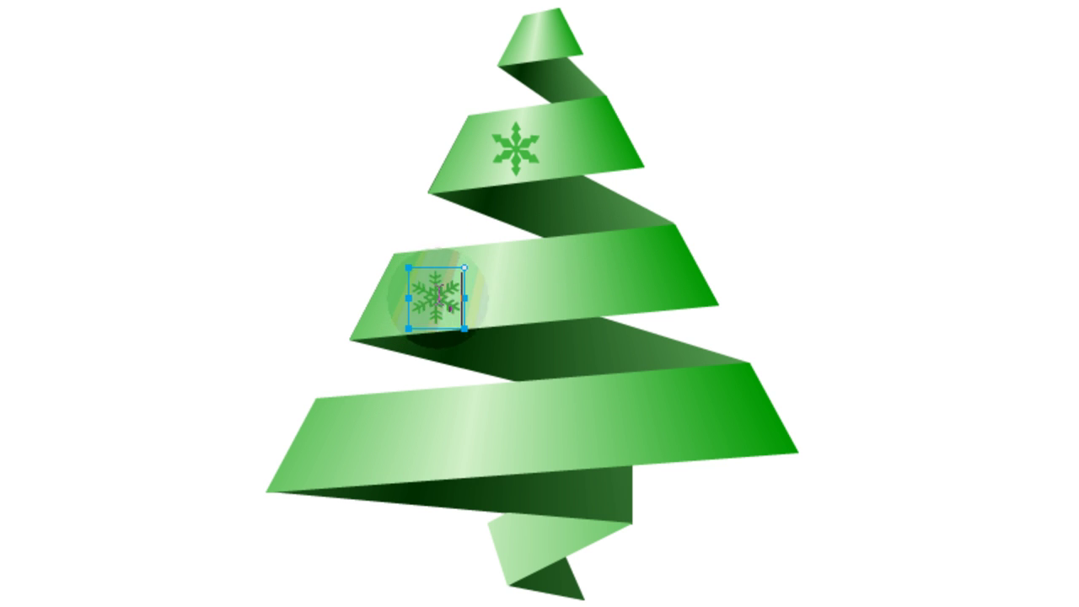
Step: Move the snowflake off the second band to just left of the treetop, about X 404, Y 99, and deselect it
click(529, 157)
drag(533, 163, 444, 93)
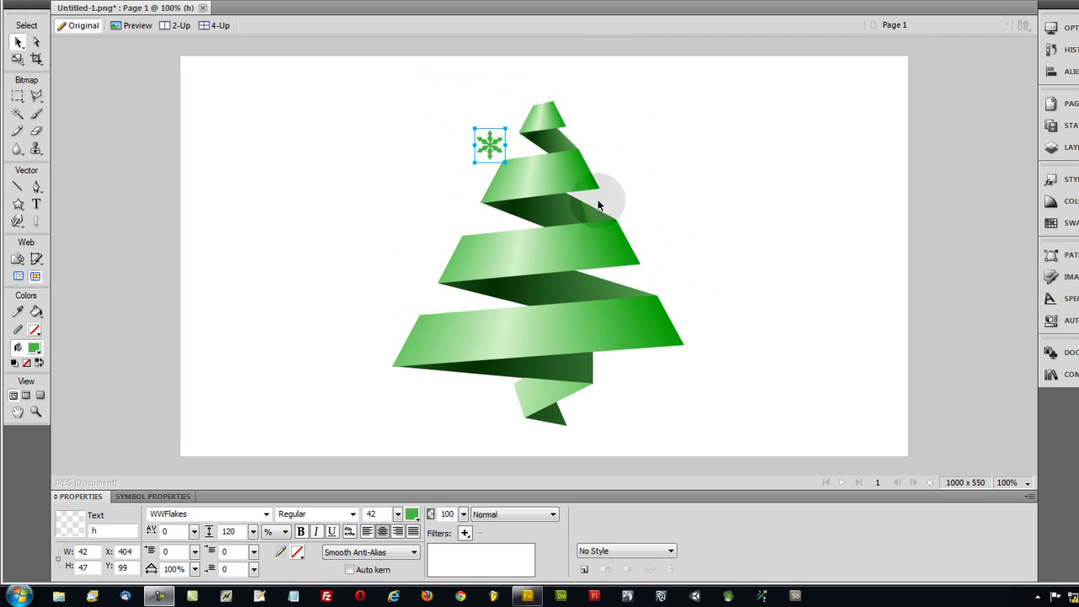
click(654, 202)
click(699, 169)
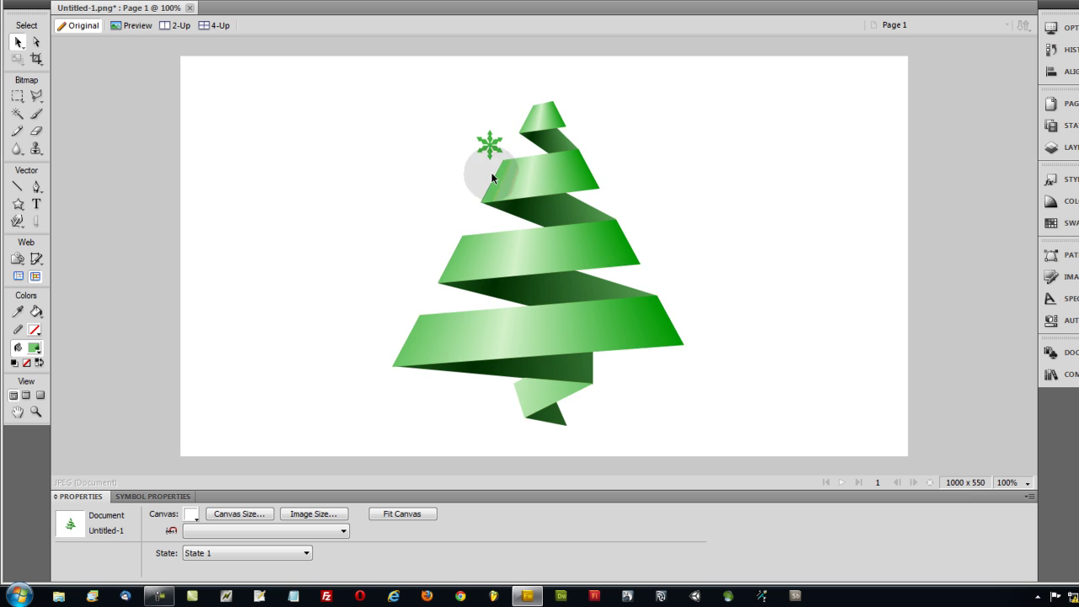
Step: Fine-tune the dark folds' left corner points at the second and third bands, and deselect the path
click(36, 41)
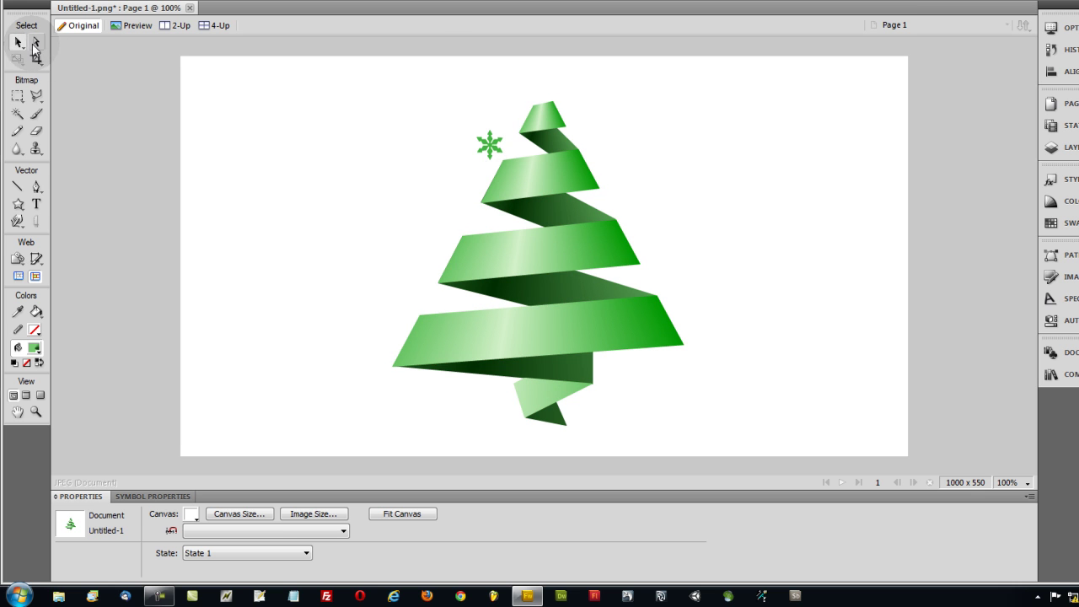
click(541, 215)
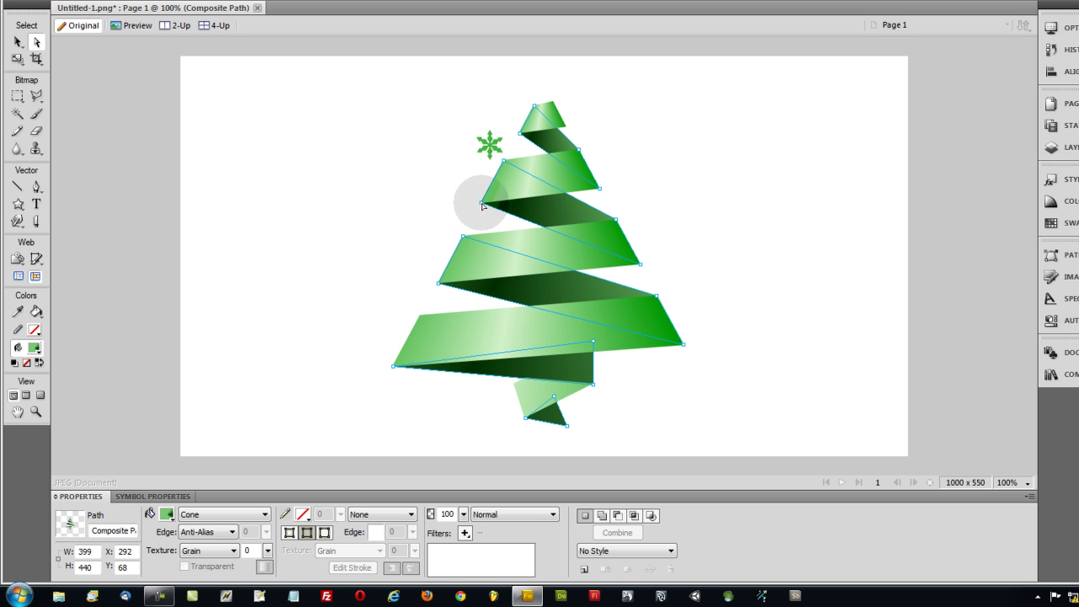
click(530, 217)
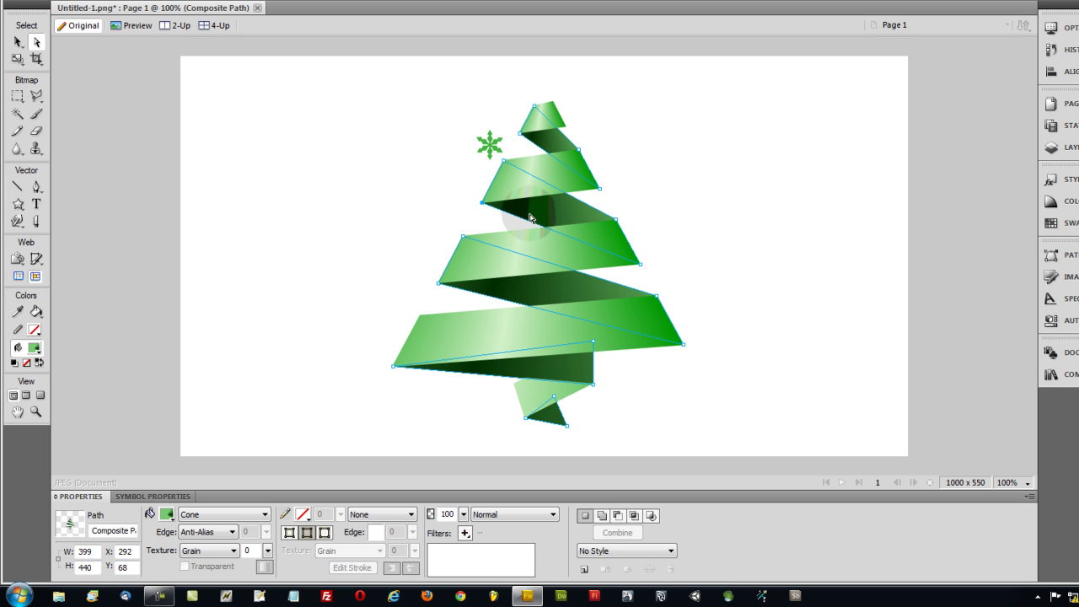
click(503, 159)
click(521, 209)
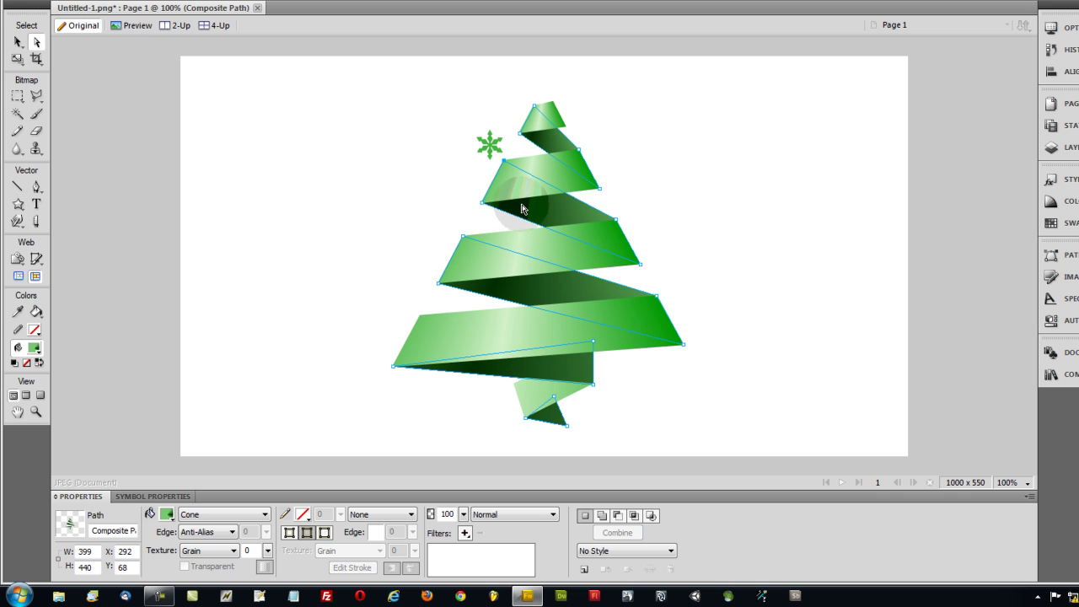
click(448, 208)
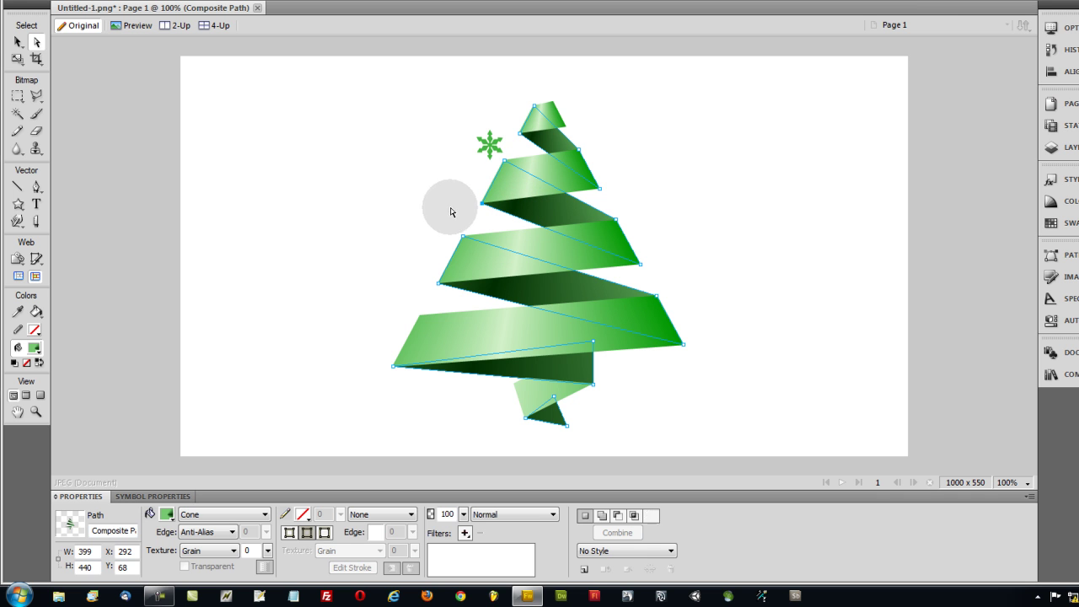
click(312, 142)
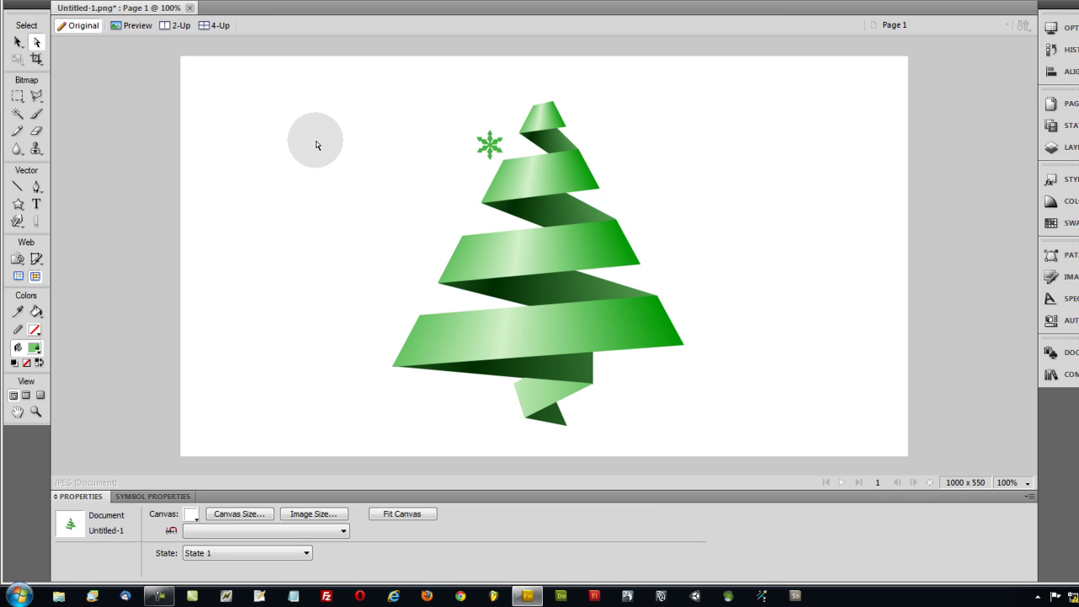
click(457, 288)
click(437, 284)
click(393, 274)
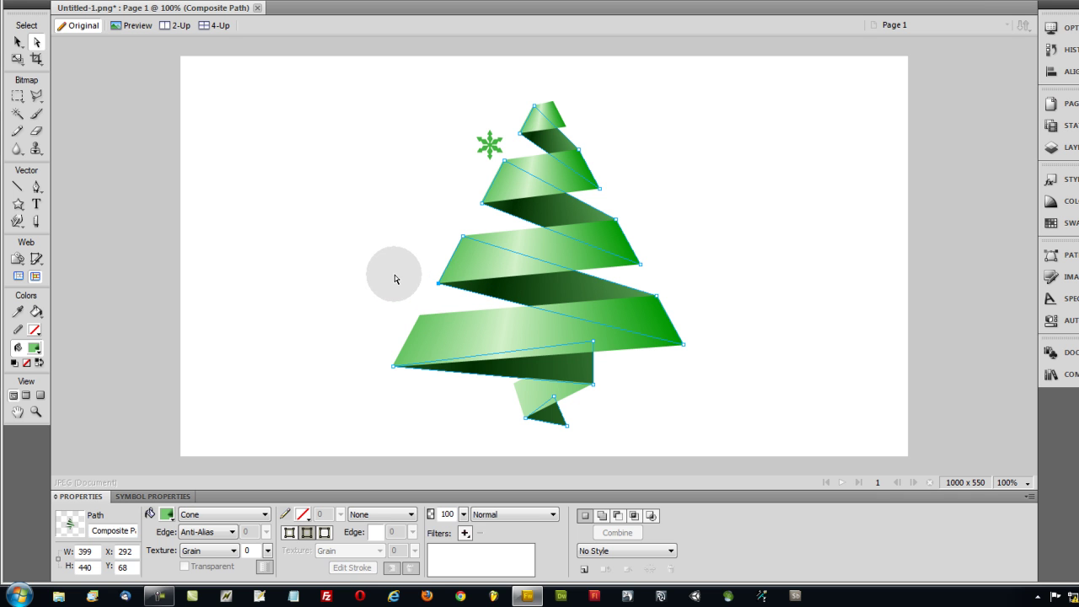
click(393, 275)
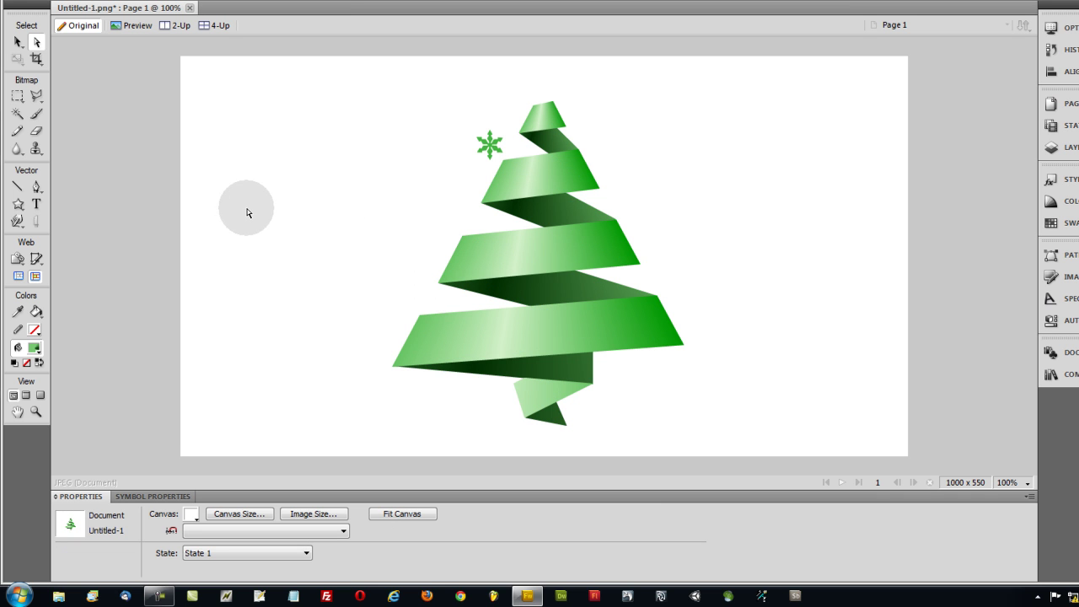
Step: Fill the snowflake with a radial gradient and deselect it
key(v)
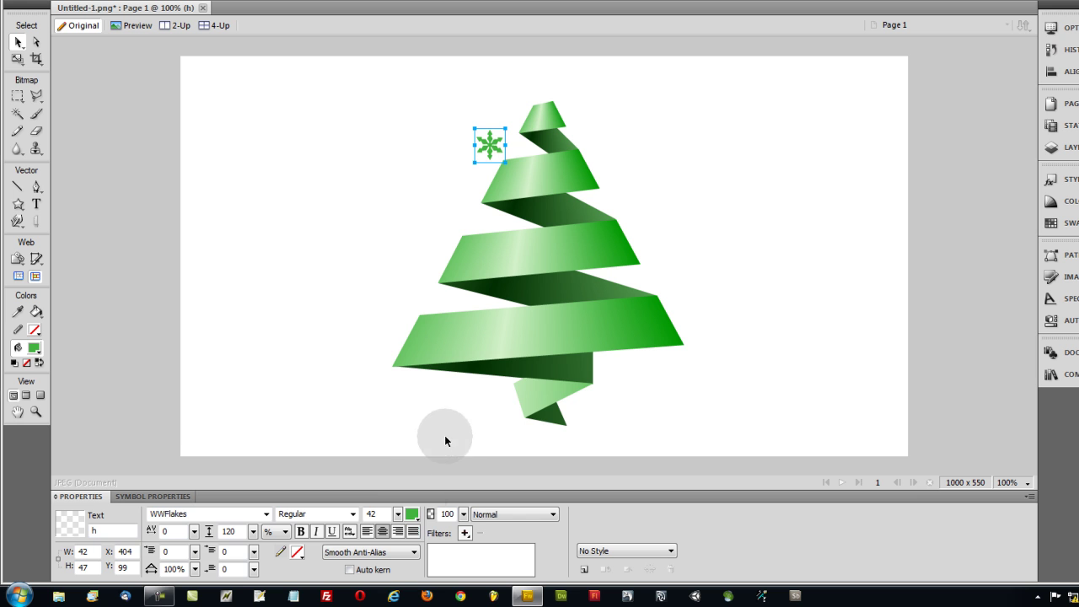
click(411, 513)
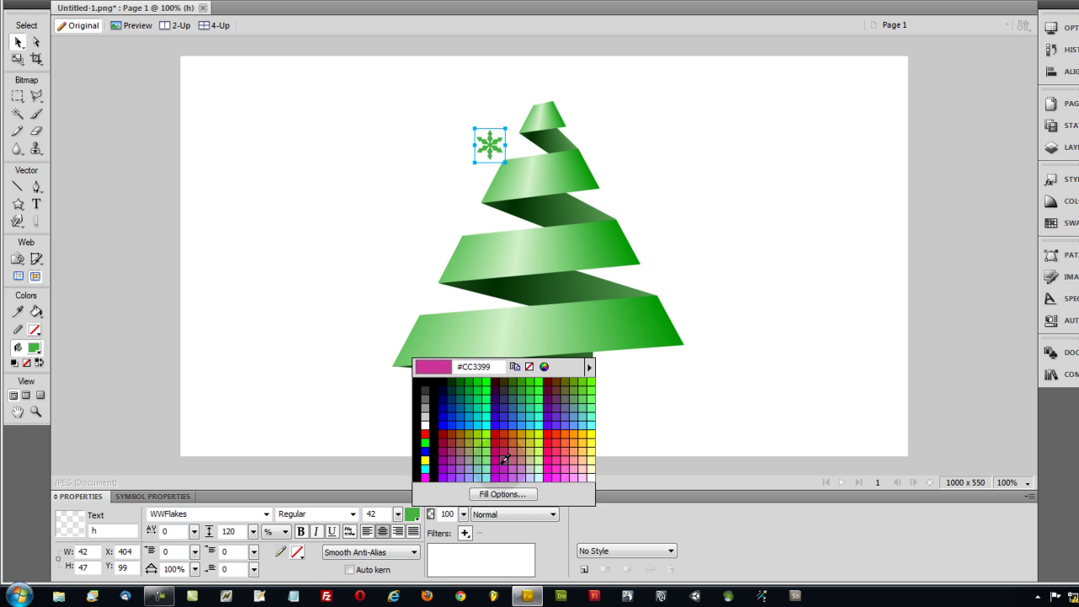
click(506, 495)
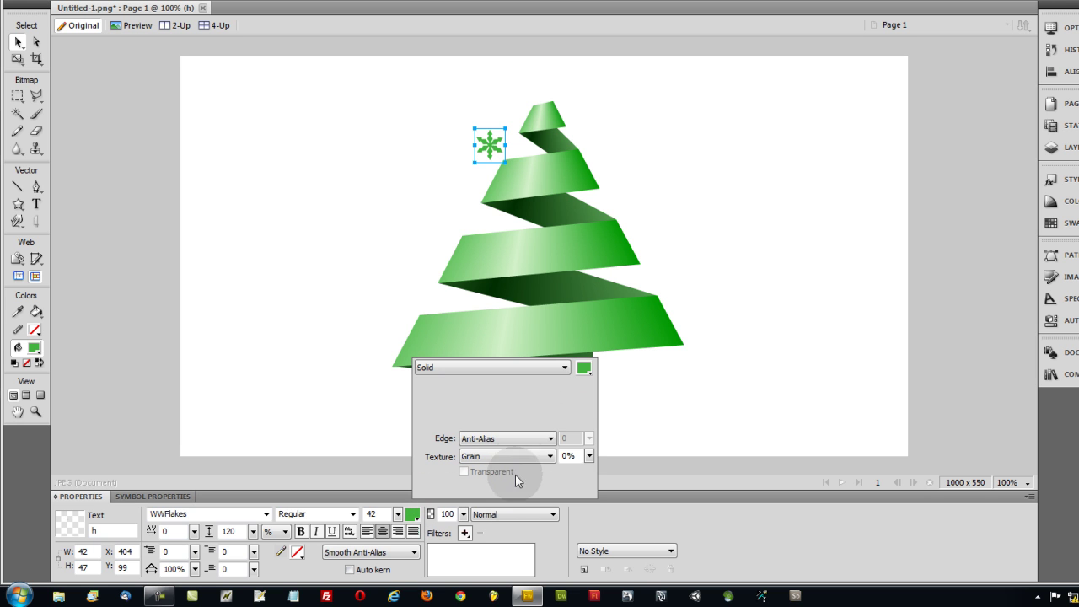
click(558, 367)
click(445, 410)
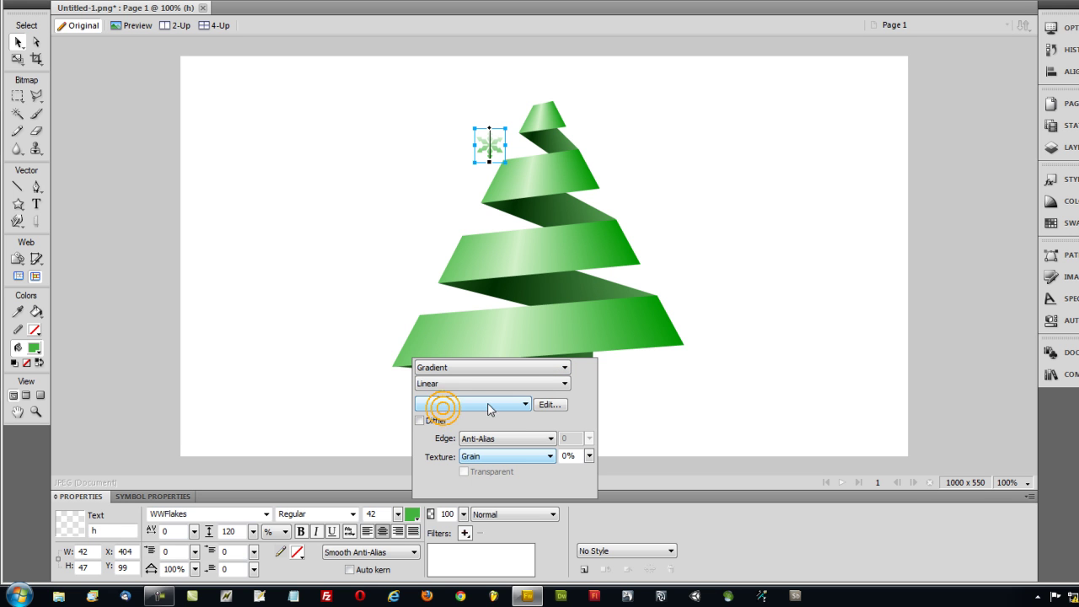
click(533, 385)
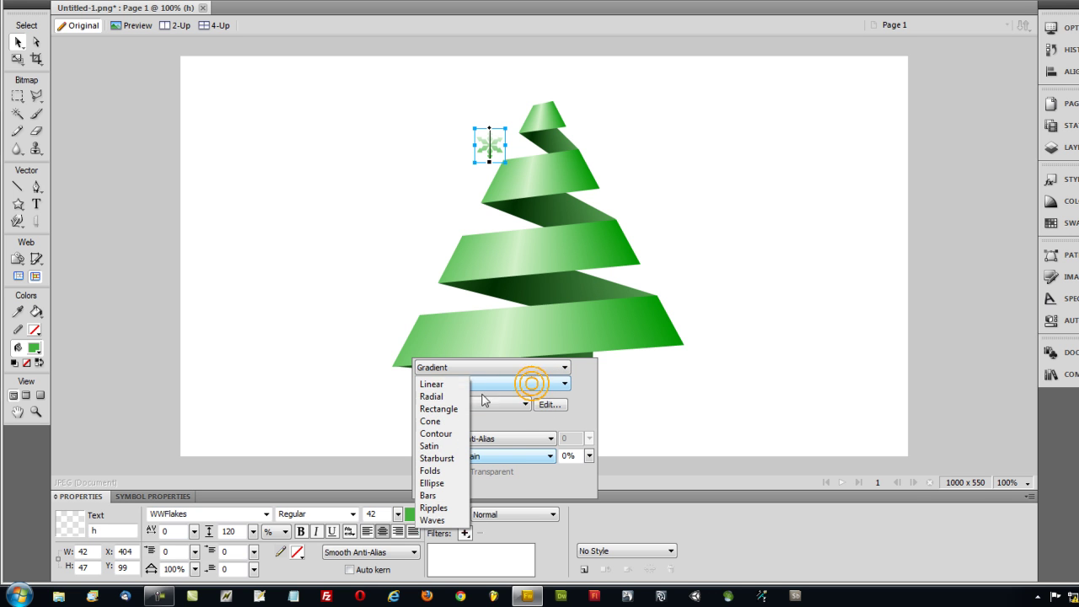
click(452, 396)
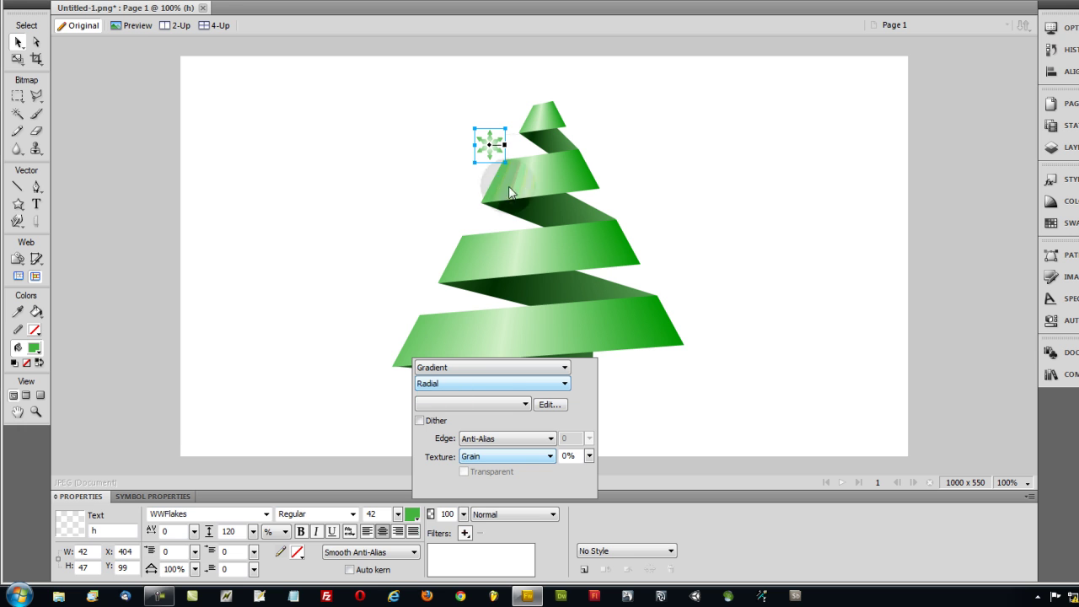
click(433, 190)
click(432, 190)
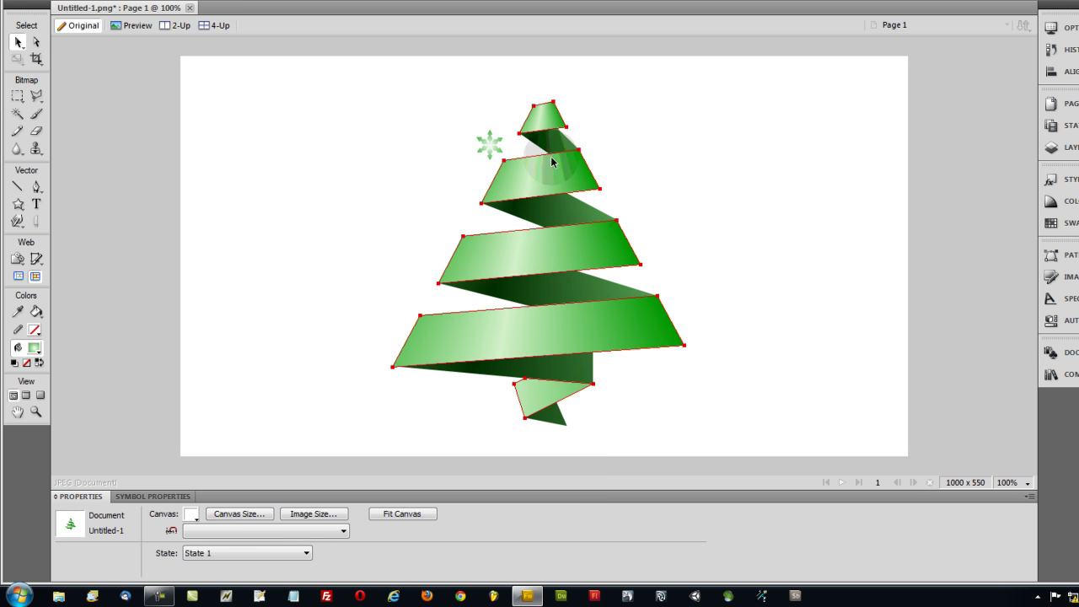
Step: Copy the gradient snowflake from beside the treetop to the right of the third band and change its letter to "s"
click(490, 146)
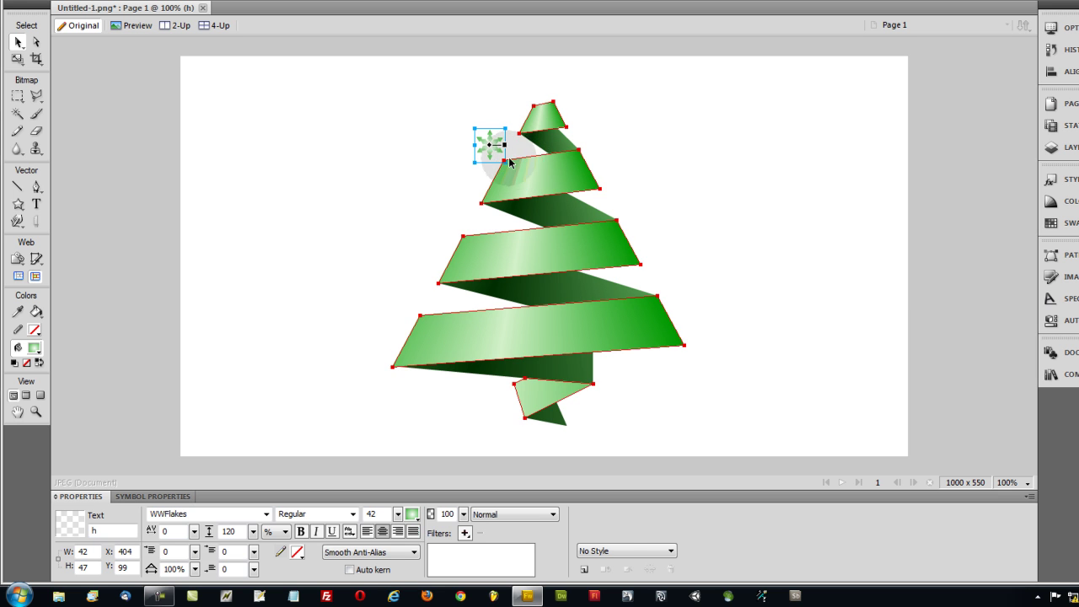
drag(490, 155, 649, 253)
double_click(655, 244)
click(627, 243)
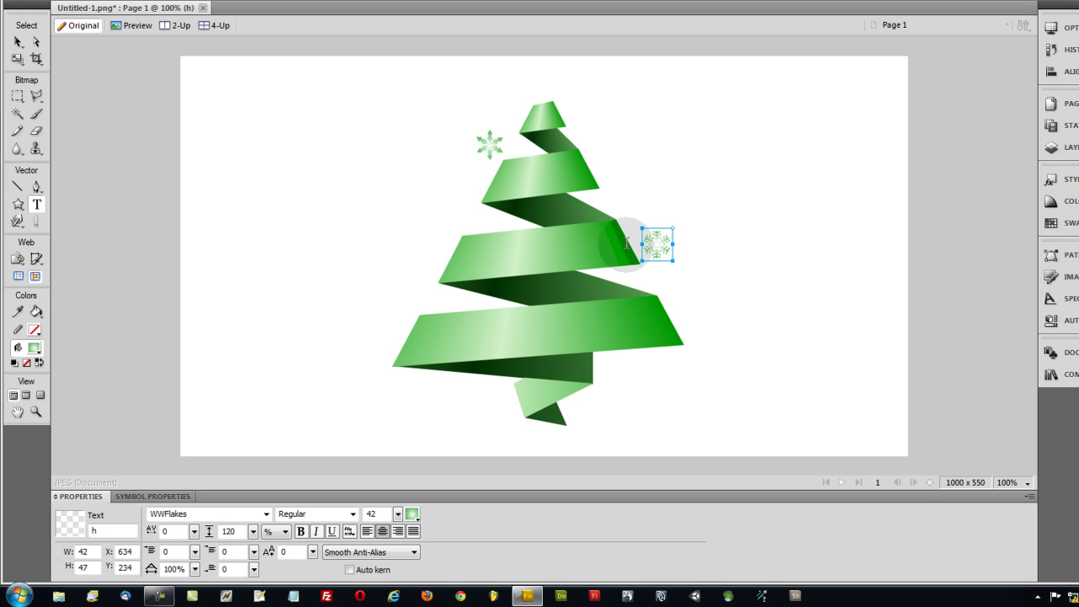
click(253, 118)
click(18, 41)
click(584, 257)
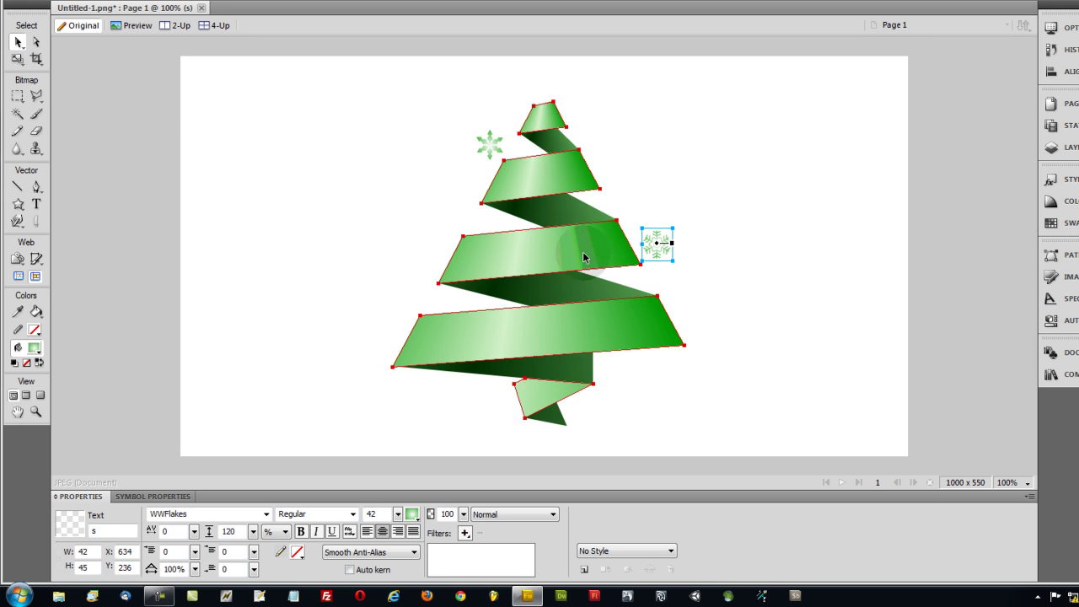
Step: Enlarge the copied snowflake to font size 67, extend its radial gradient outward, and deselect it
drag(398, 513, 404, 498)
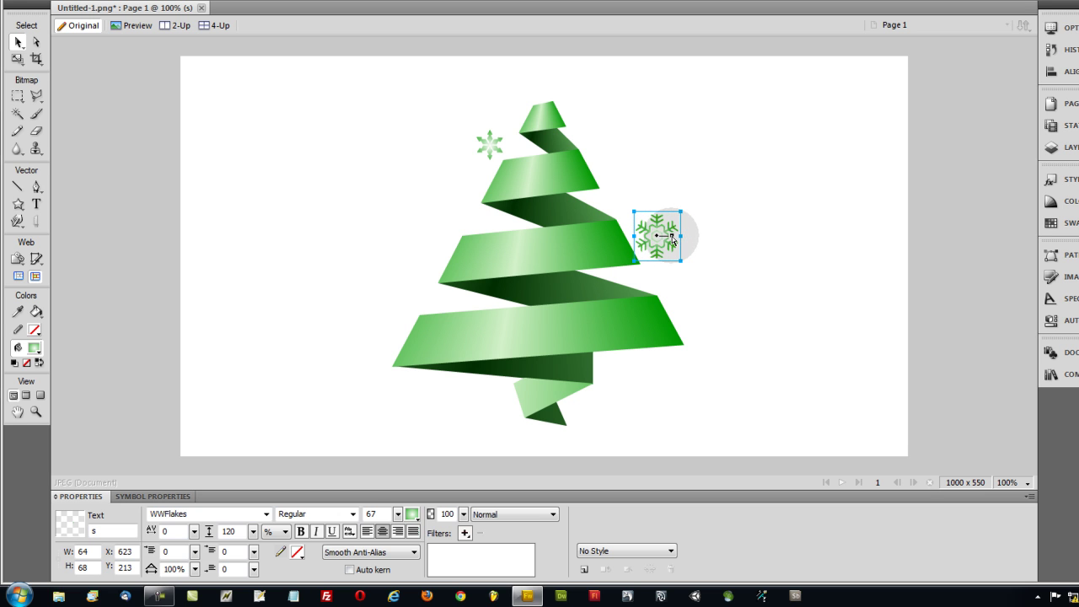
drag(672, 236, 691, 238)
click(724, 243)
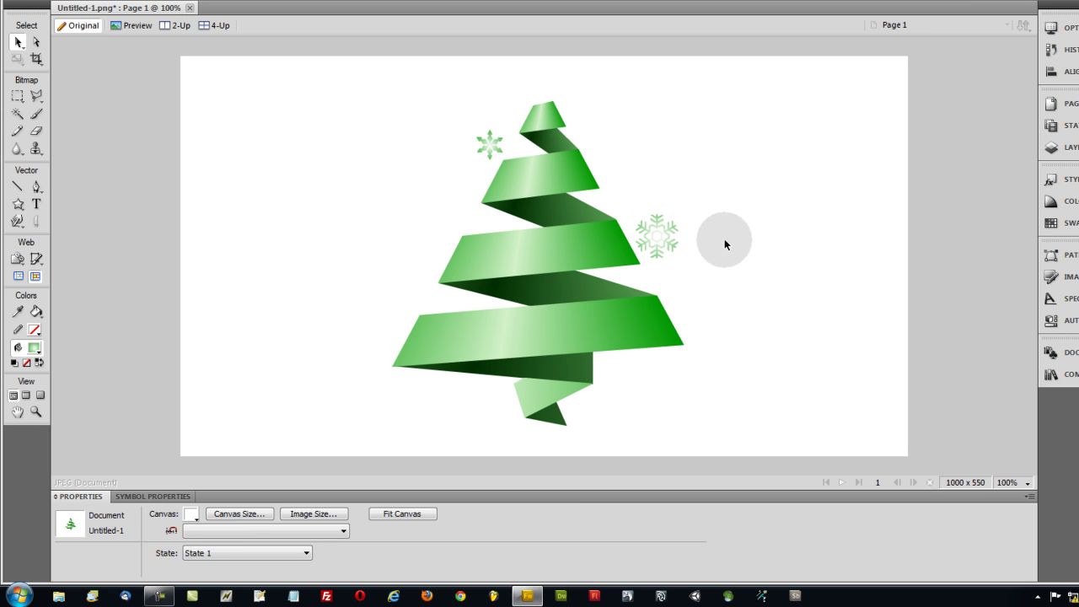
Step: Extend the radial gradient slightly on the snowflake beside the treetop and deselect it
click(503, 148)
drag(508, 147, 509, 148)
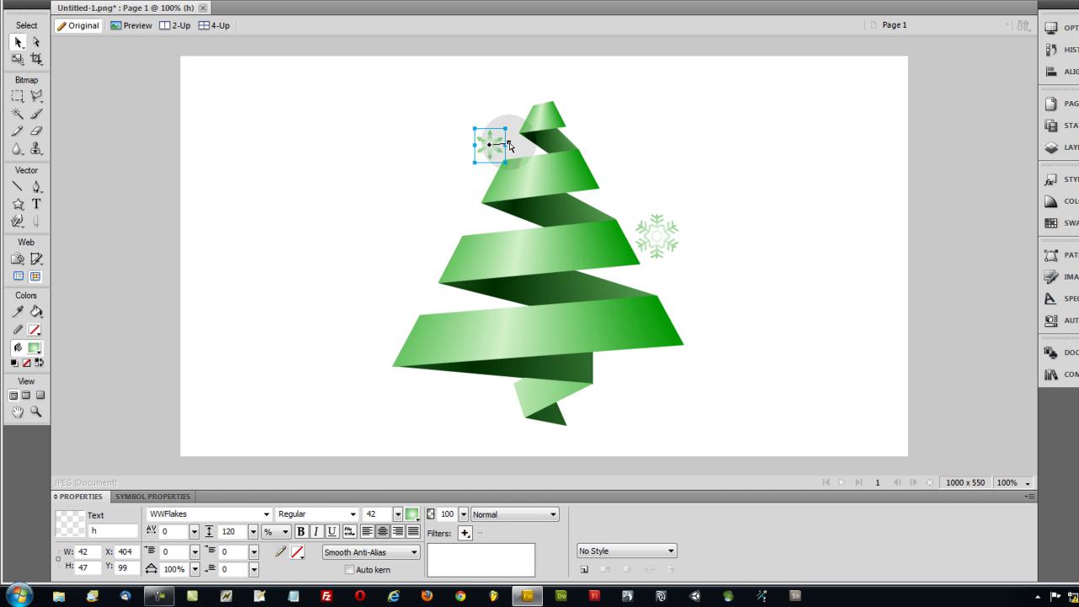
click(716, 187)
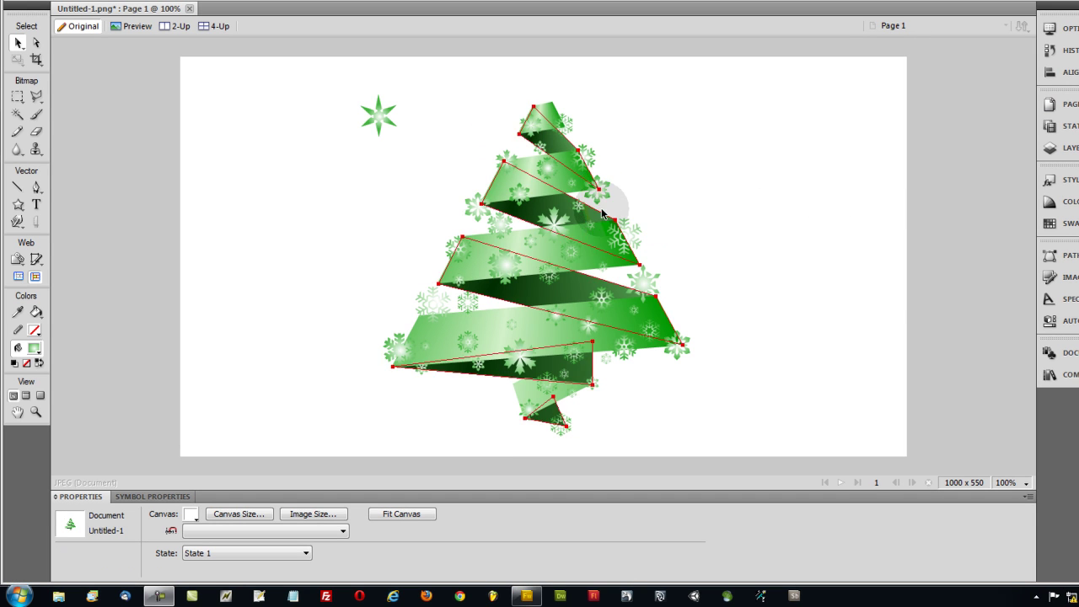
Step: Move the star-shaped snowflake down and slightly left in the empty area beside the tree, and deselect it
click(682, 287)
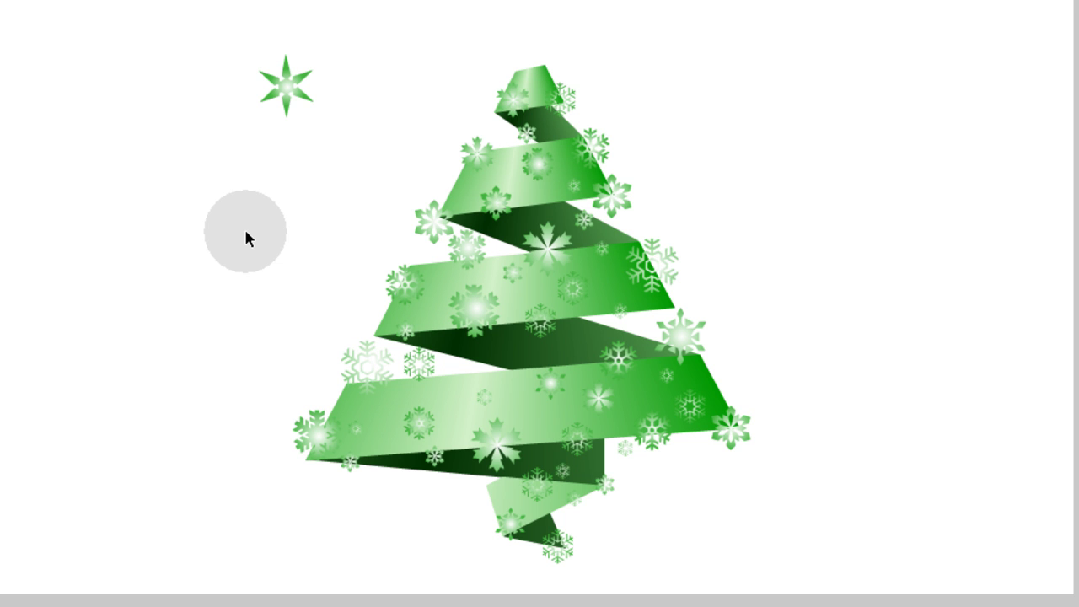
click(287, 111)
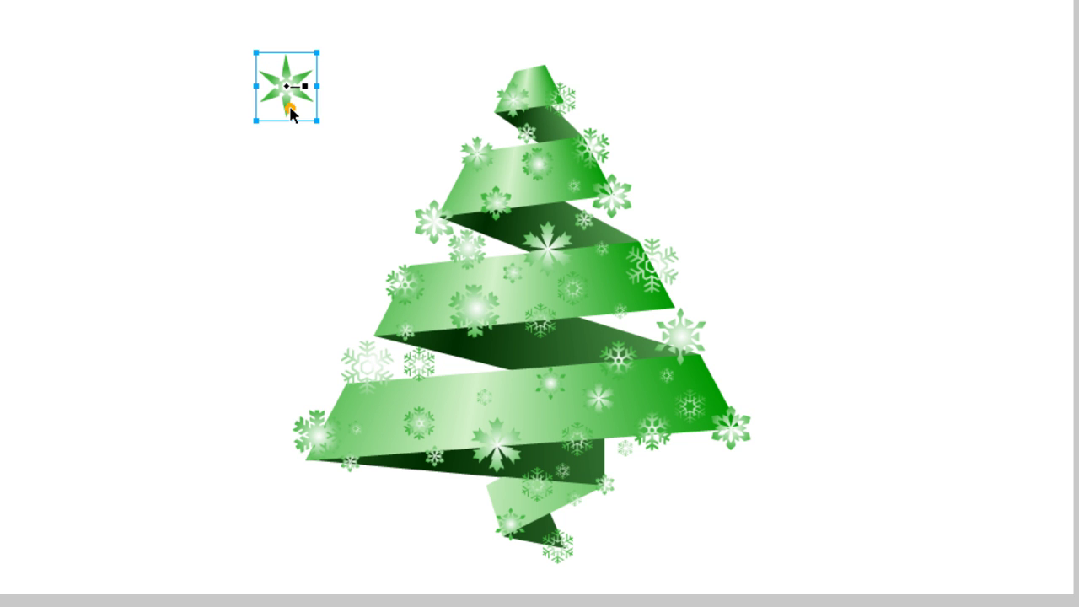
drag(287, 110, 259, 178)
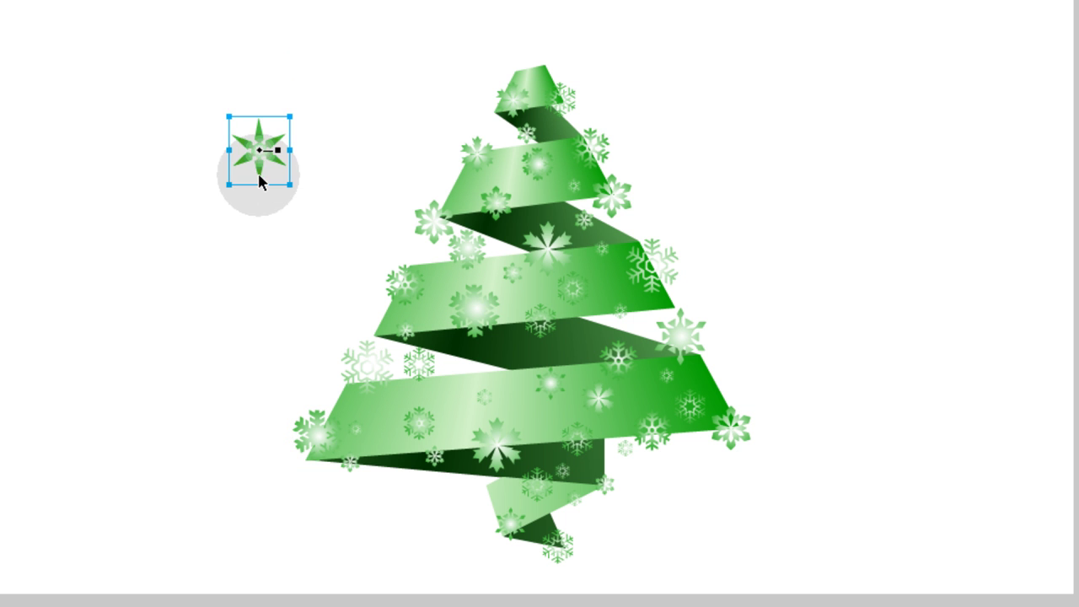
click(240, 249)
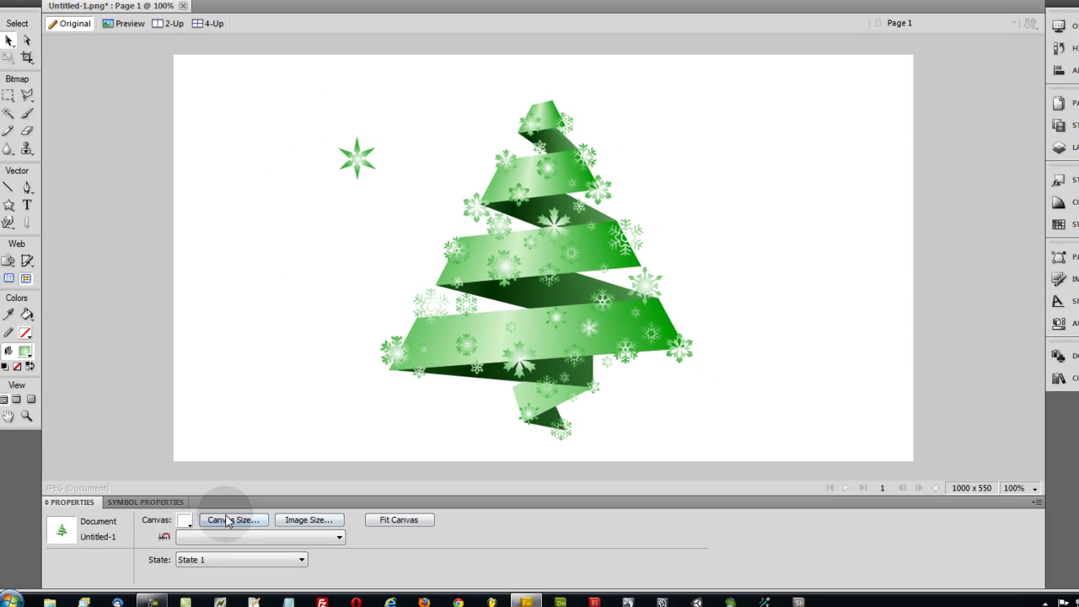
Step: Increase the canvas height to 750 pixels with the artwork anchored at the center, and leave all objects deselected
click(227, 520)
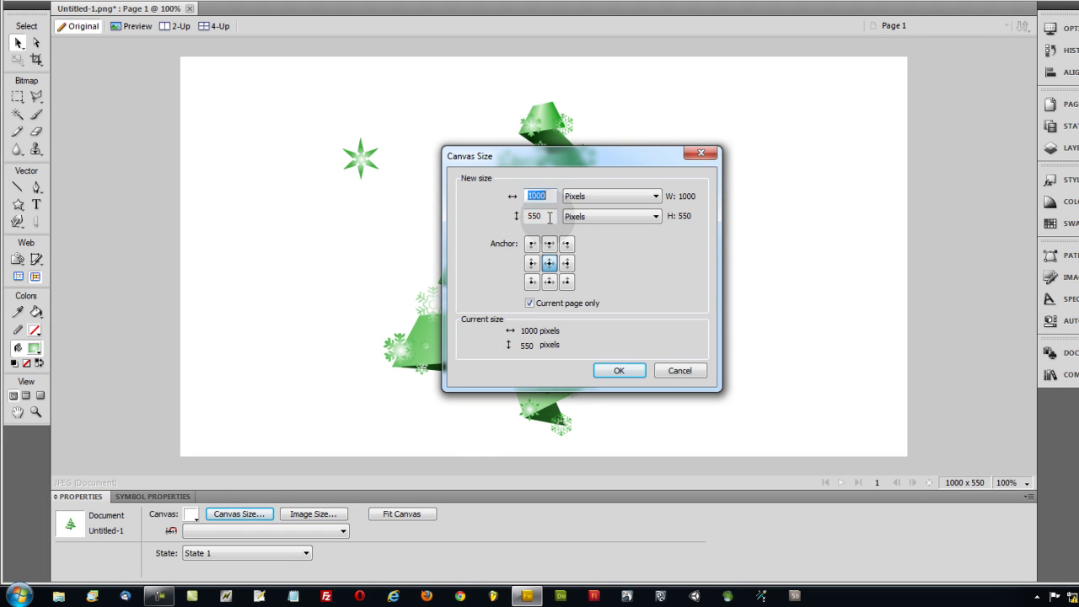
click(500, 215)
text(75)
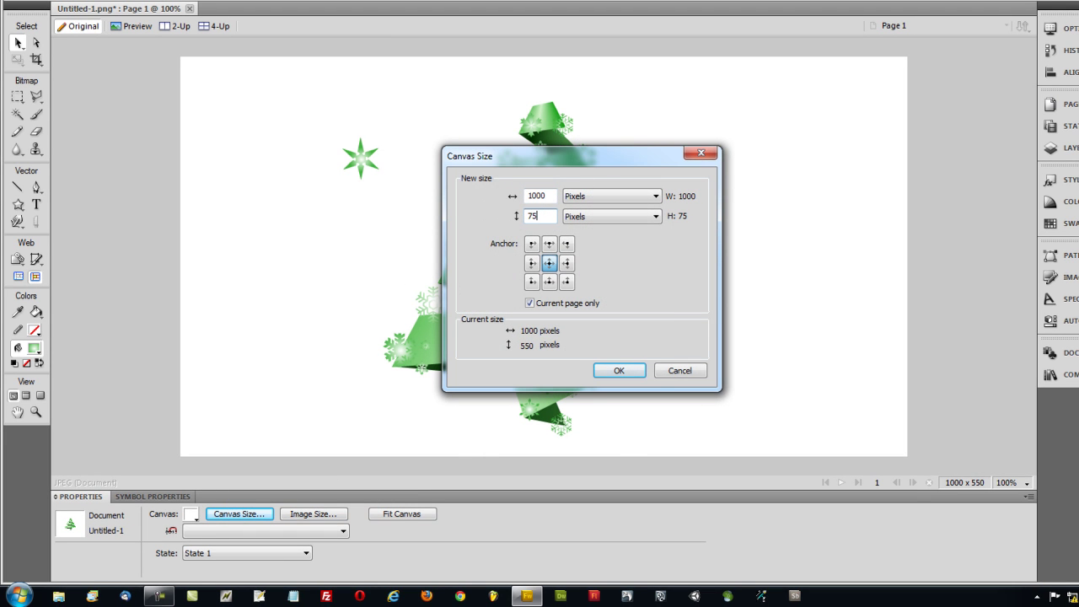
click(620, 370)
key(ctrl+a)
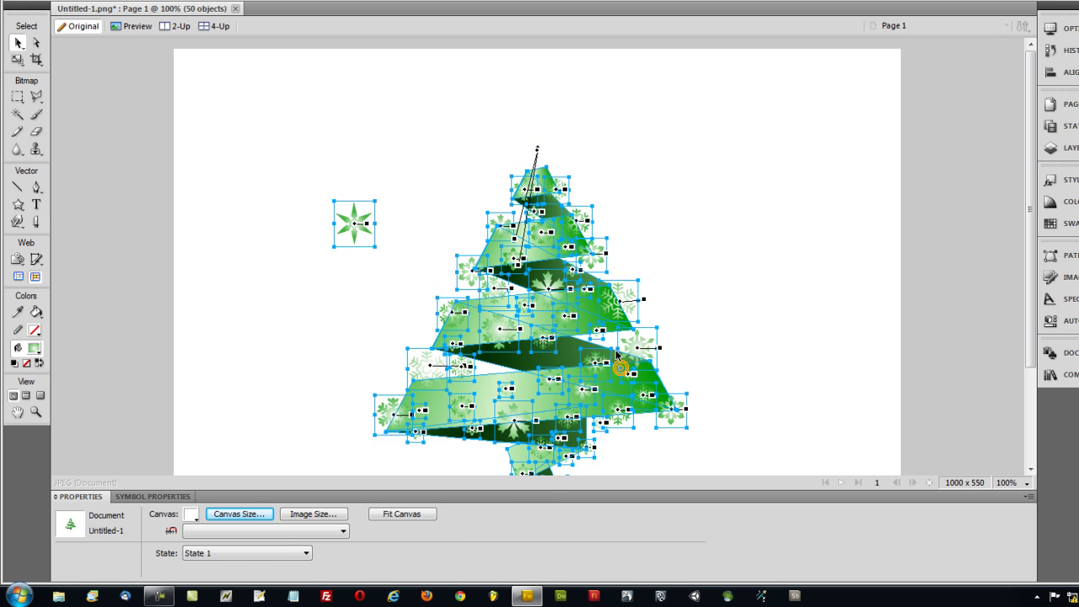
click(678, 229)
Step: Enlarge the star-shaped snowflake to font size 77, place it centered on the tip of the tree, and deselect it
drag(364, 232, 524, 133)
drag(397, 514, 399, 501)
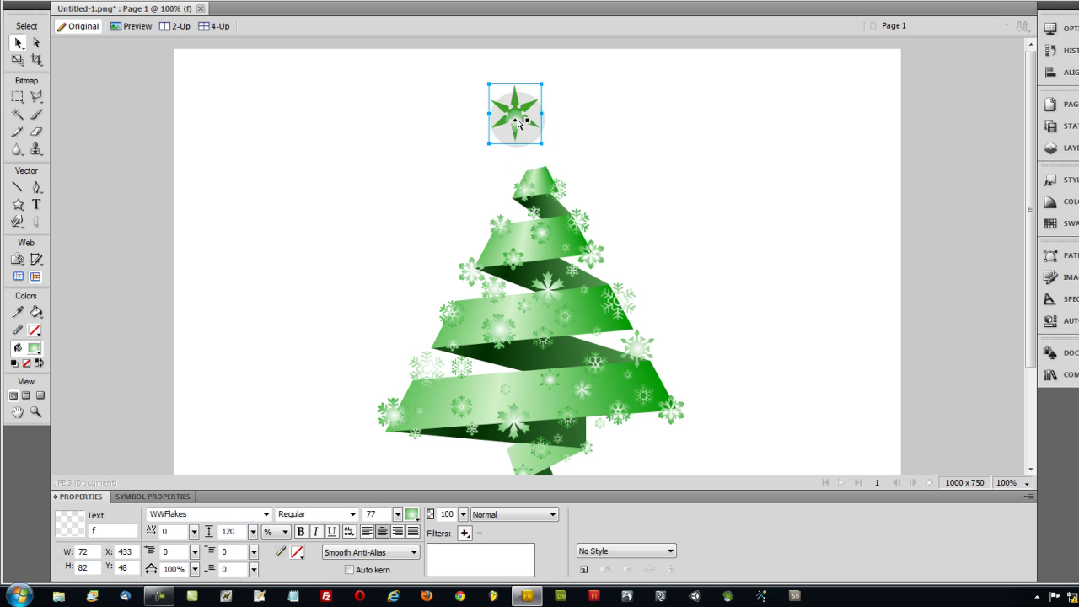
drag(516, 115, 533, 175)
click(576, 173)
click(561, 162)
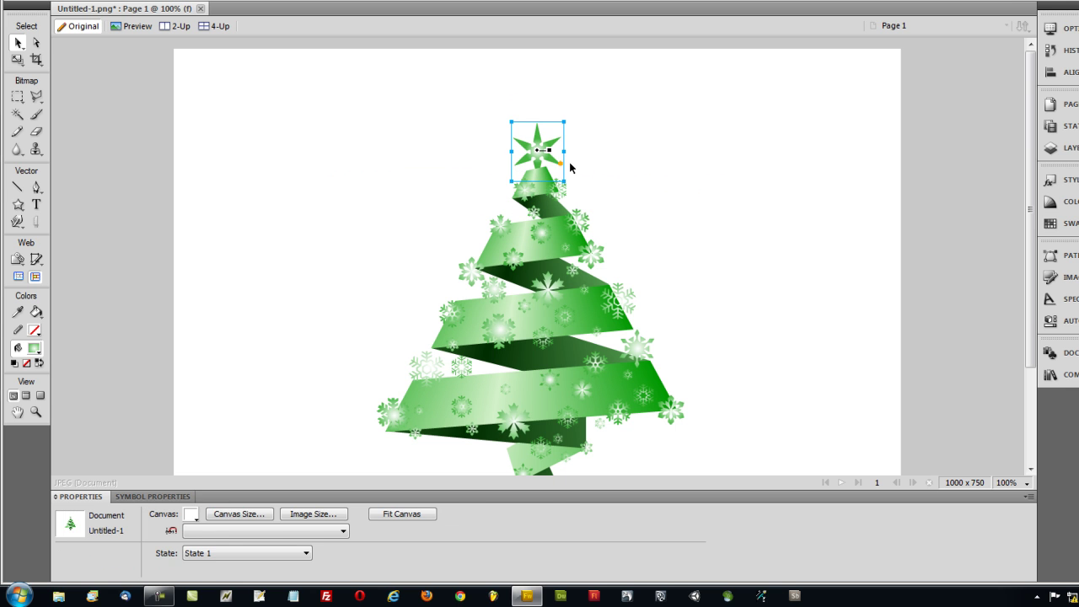
click(663, 176)
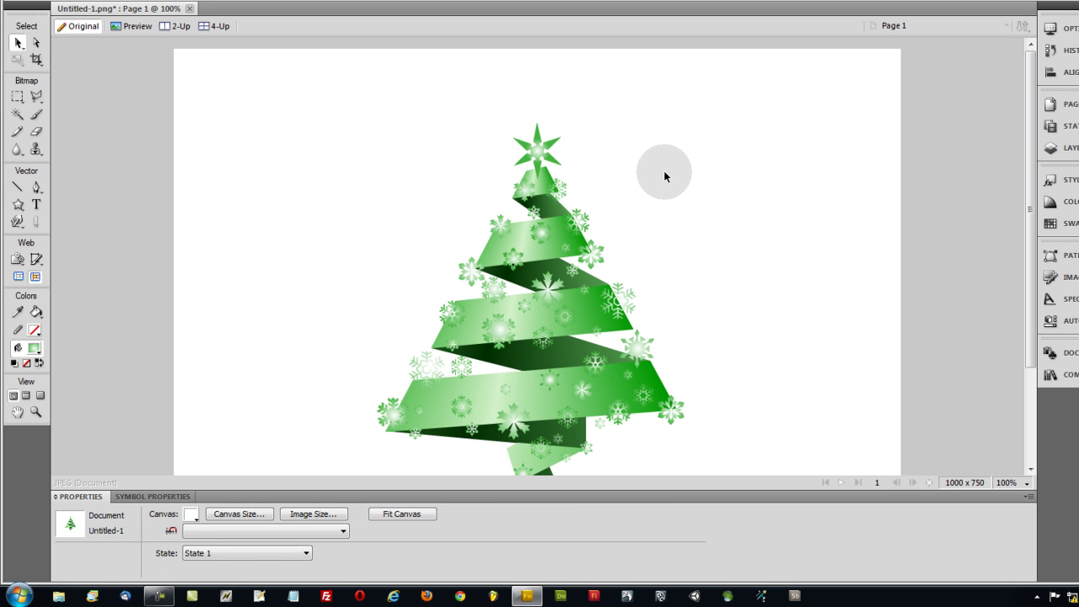
scroll(664, 176, down, 2)
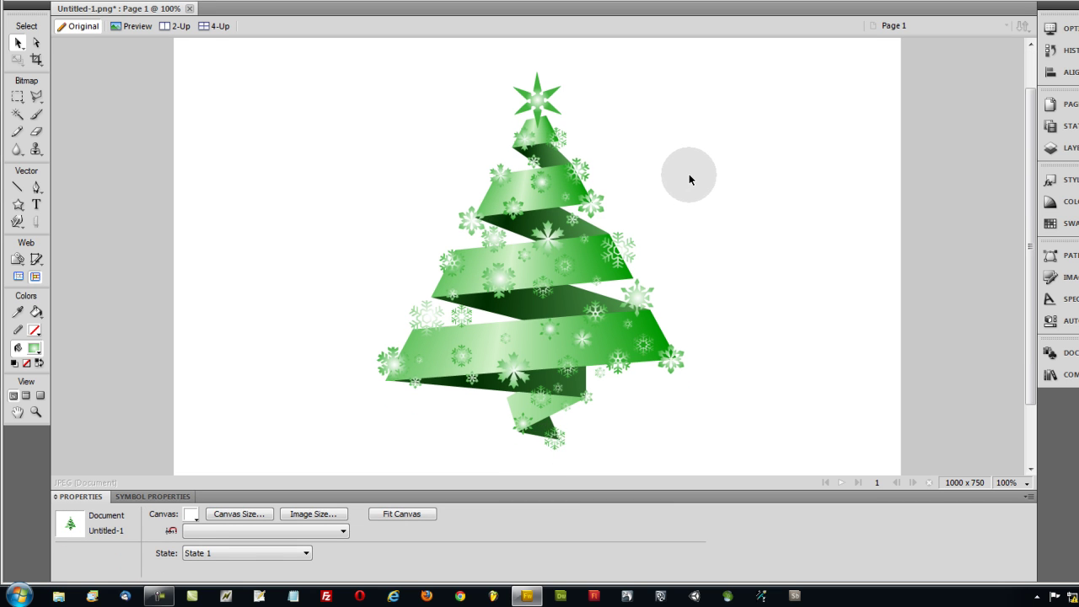
scroll(697, 177, up, 2)
click(560, 165)
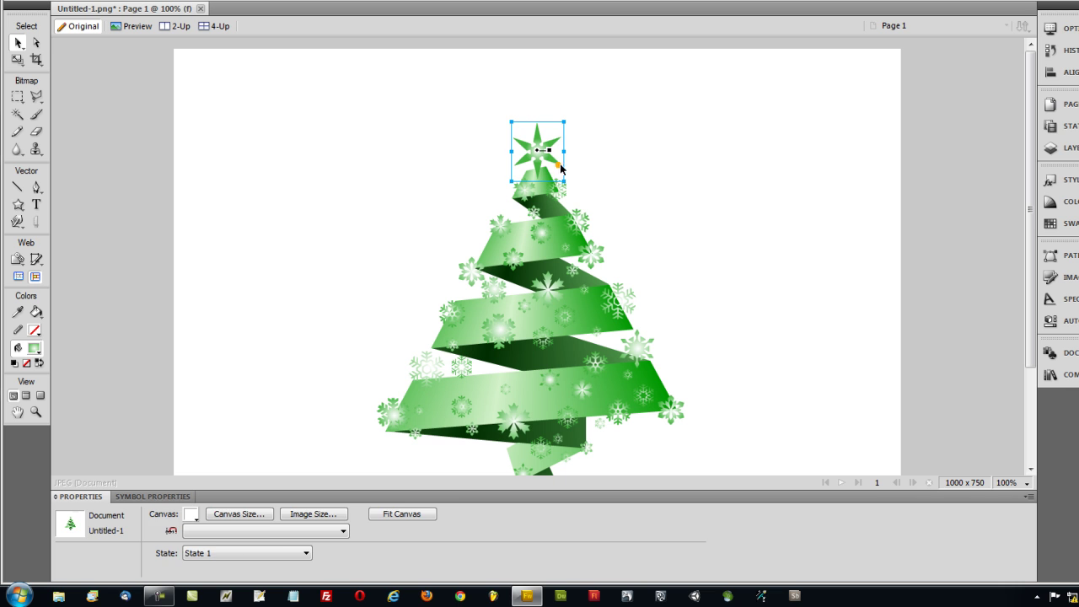
click(751, 200)
Step: Draw a flat ellipse about 501 by 53 pixels just beneath the tree's base, at about X 252, Y 608
scroll(753, 200, down, 1)
scroll(741, 194, down, 4)
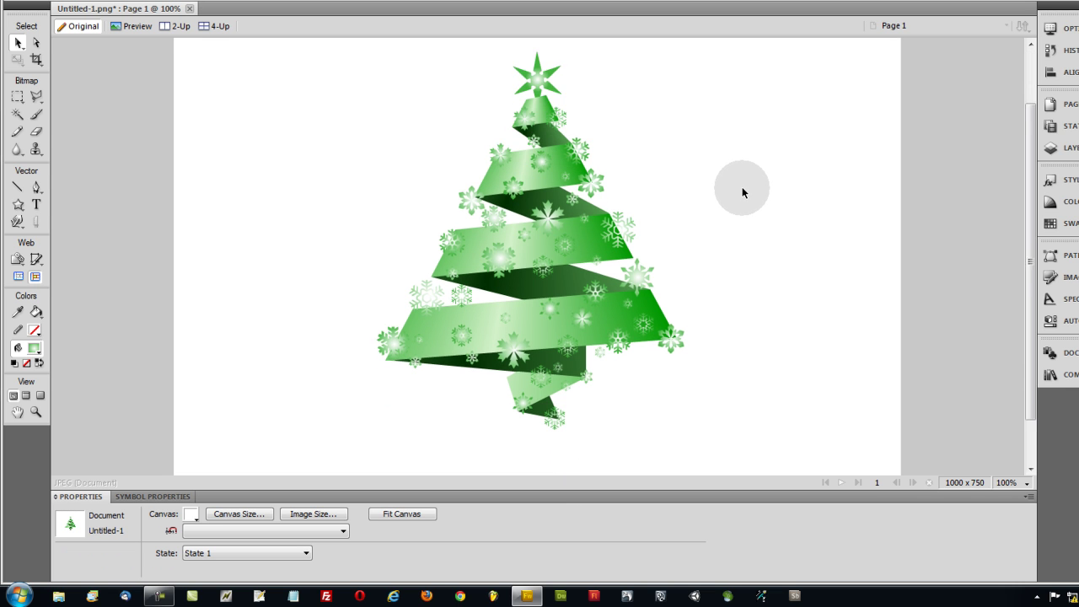
drag(17, 204, 90, 235)
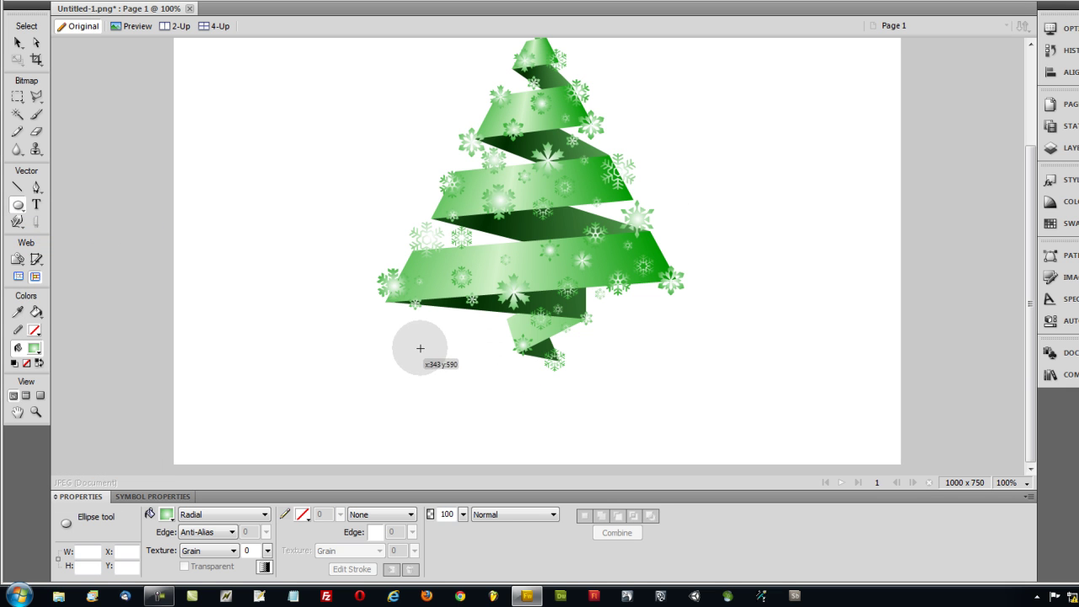
drag(358, 362, 721, 401)
Step: Change the ellipse to a solid fill using the dark green sampled from the tree's lower dark fold
click(223, 515)
click(230, 423)
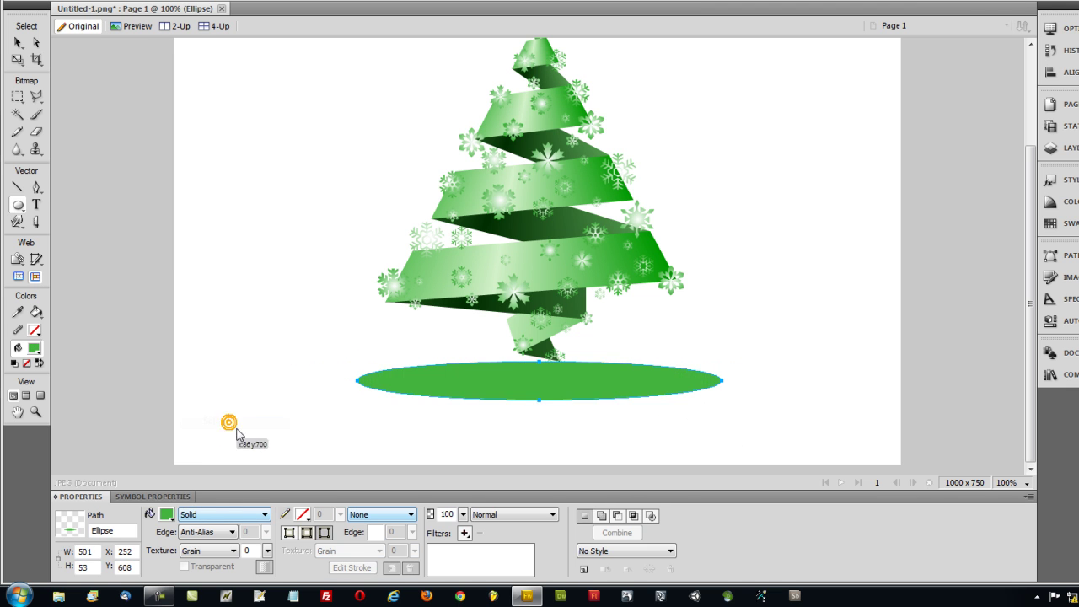
click(166, 514)
click(552, 231)
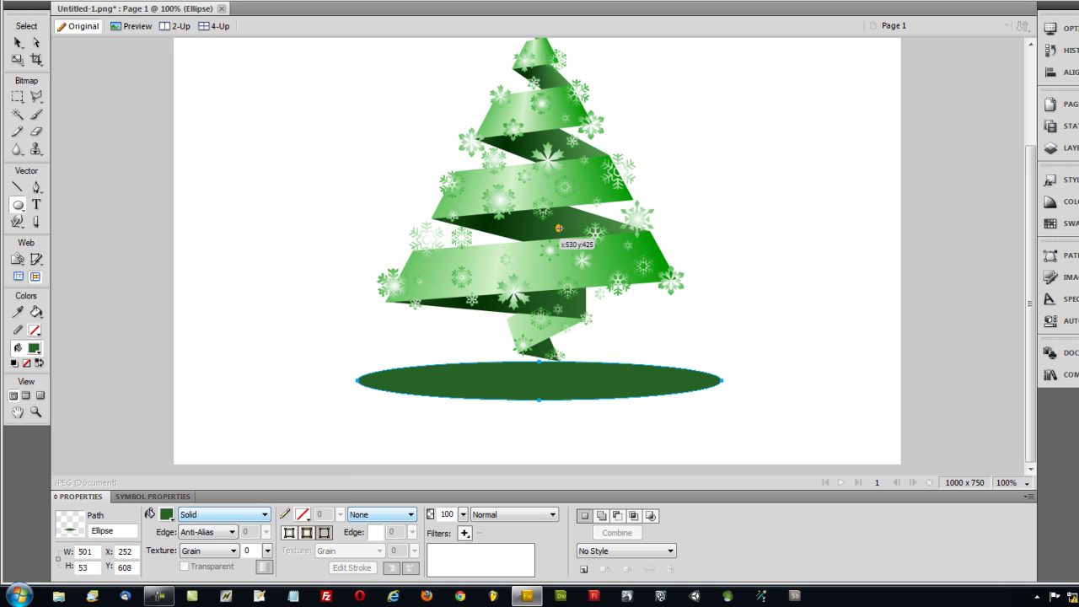
Step: Apply a Gaussian Blur with a radius of 7.4 to the ellipse and reduce its opacity to 37
click(464, 533)
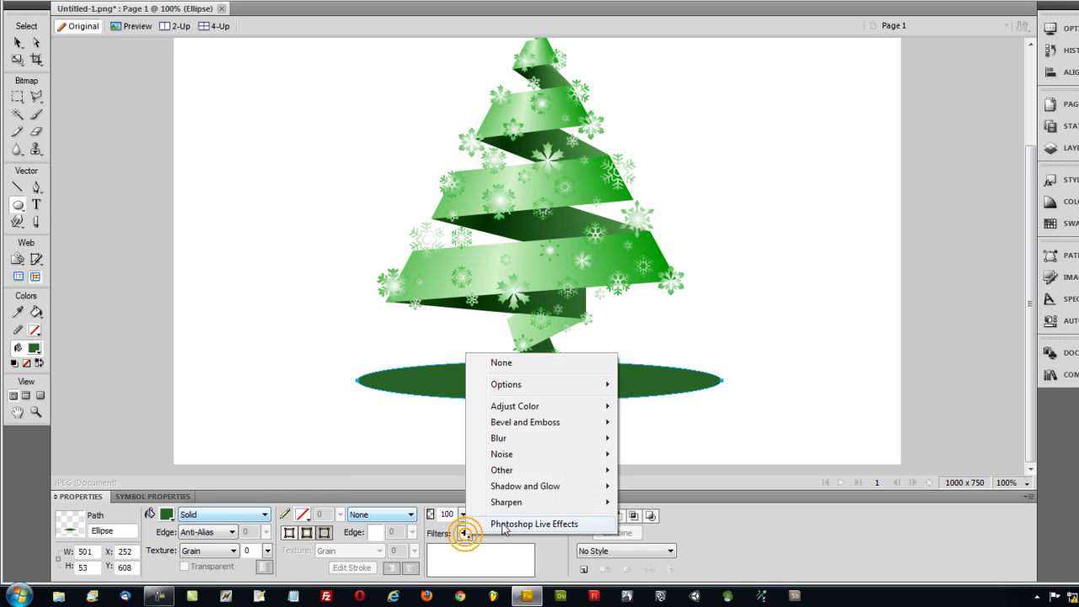
mouse_move(568, 446)
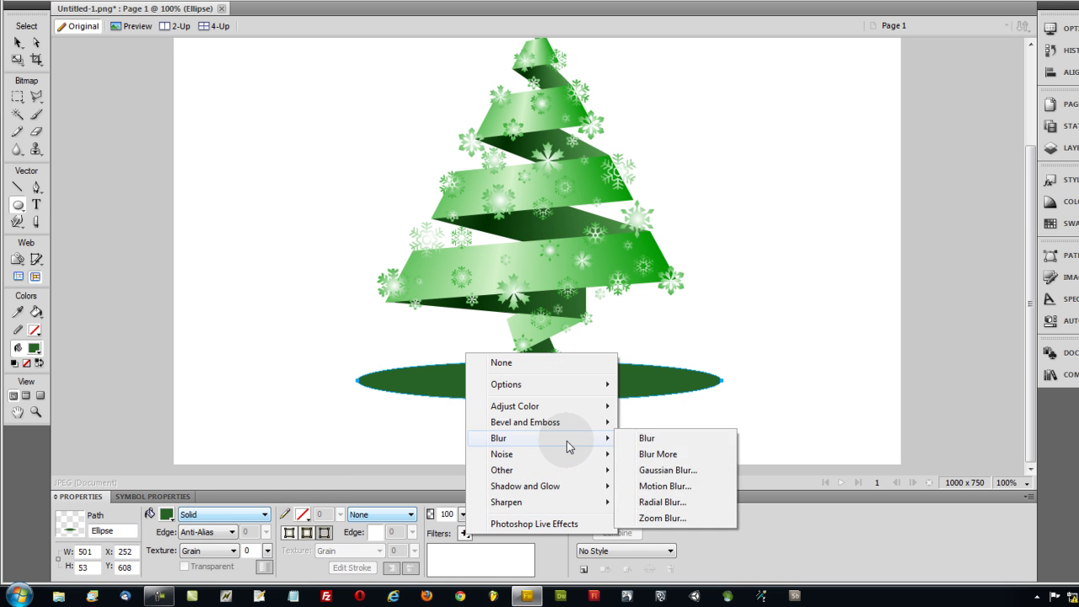
click(662, 469)
drag(628, 234, 610, 486)
drag(479, 529, 504, 537)
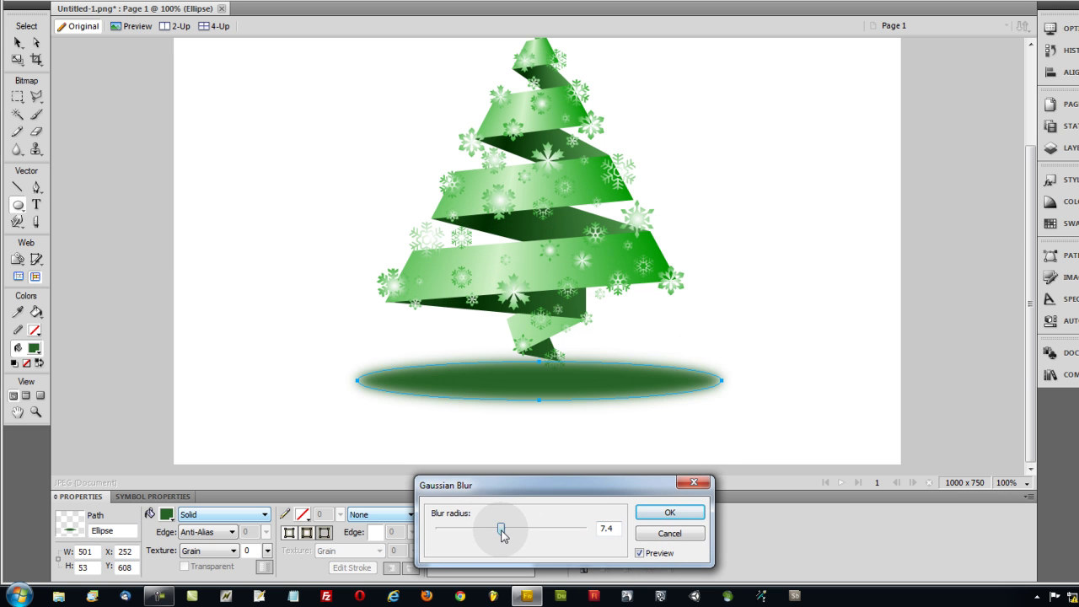
click(669, 513)
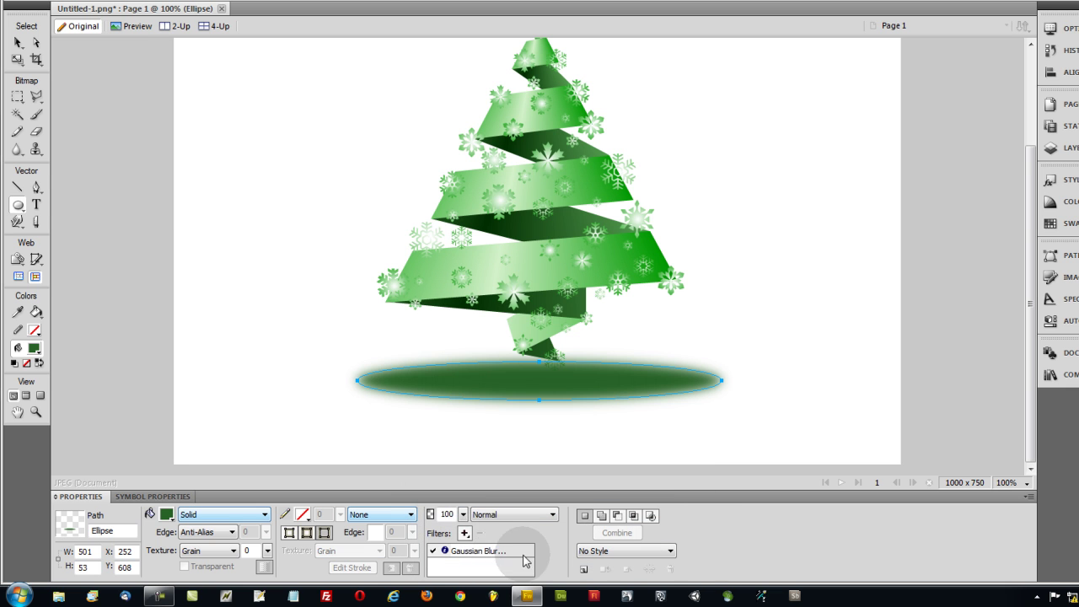
drag(463, 514, 465, 554)
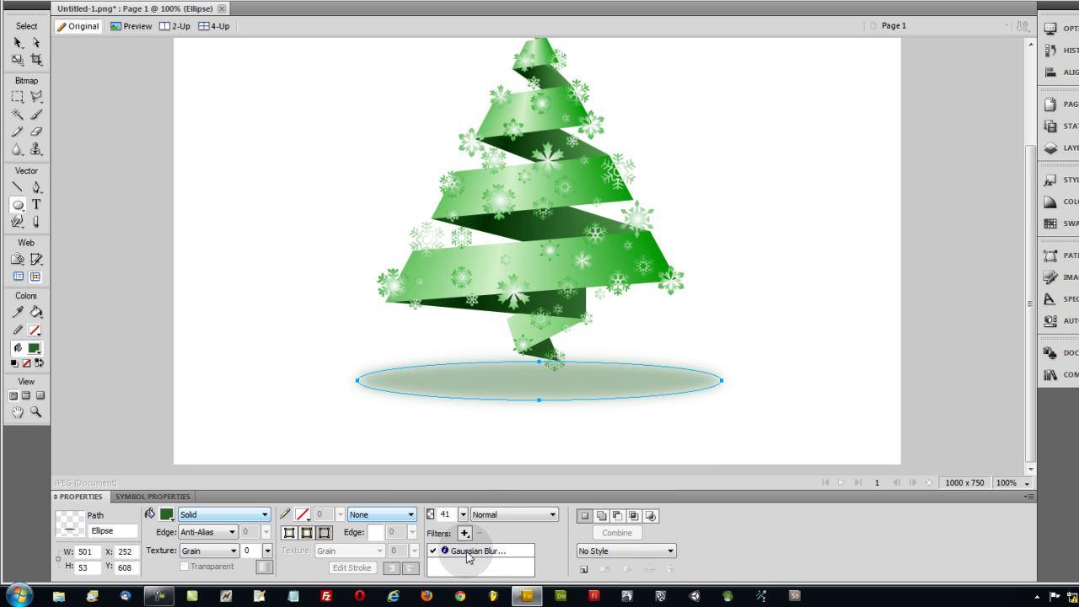
drag(462, 514, 464, 521)
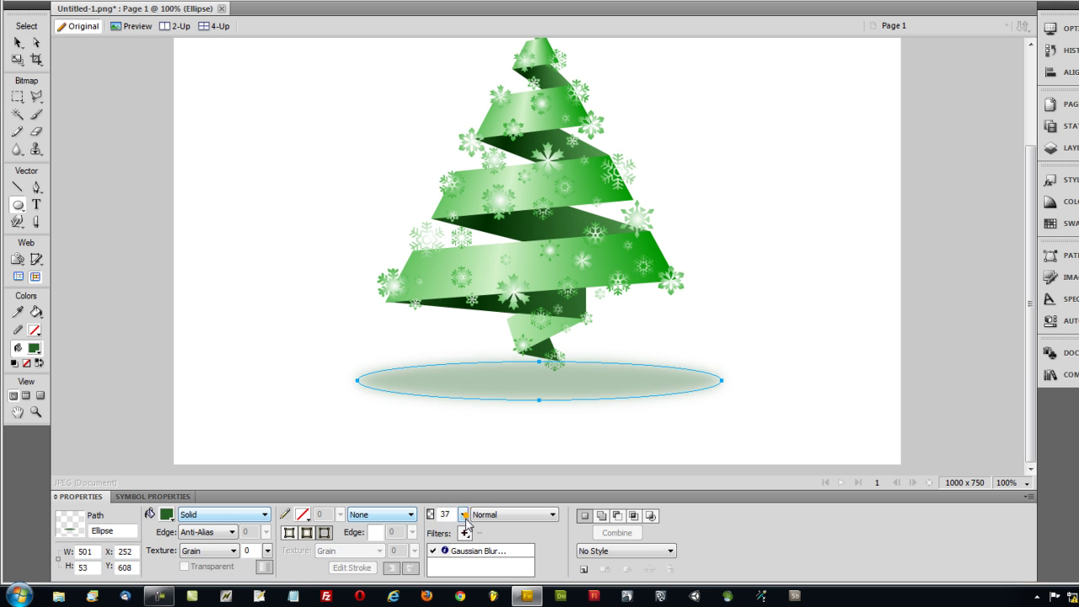
Step: Reposition the blurred ellipse slightly lower beneath the tree's base as a ground shadow, and deselect it
click(17, 42)
drag(496, 386, 496, 224)
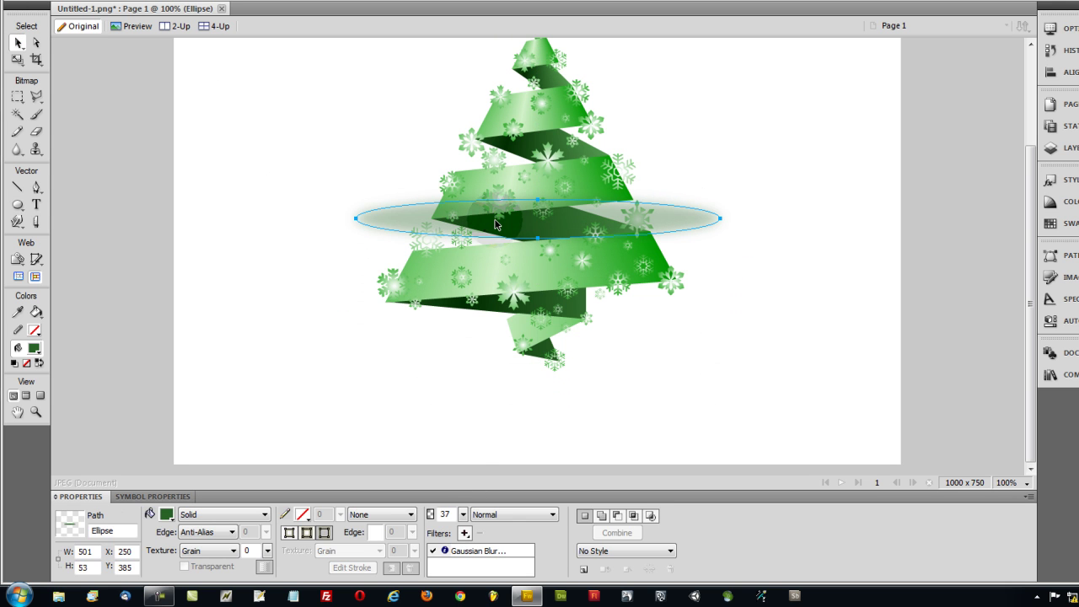
drag(694, 226, 695, 392)
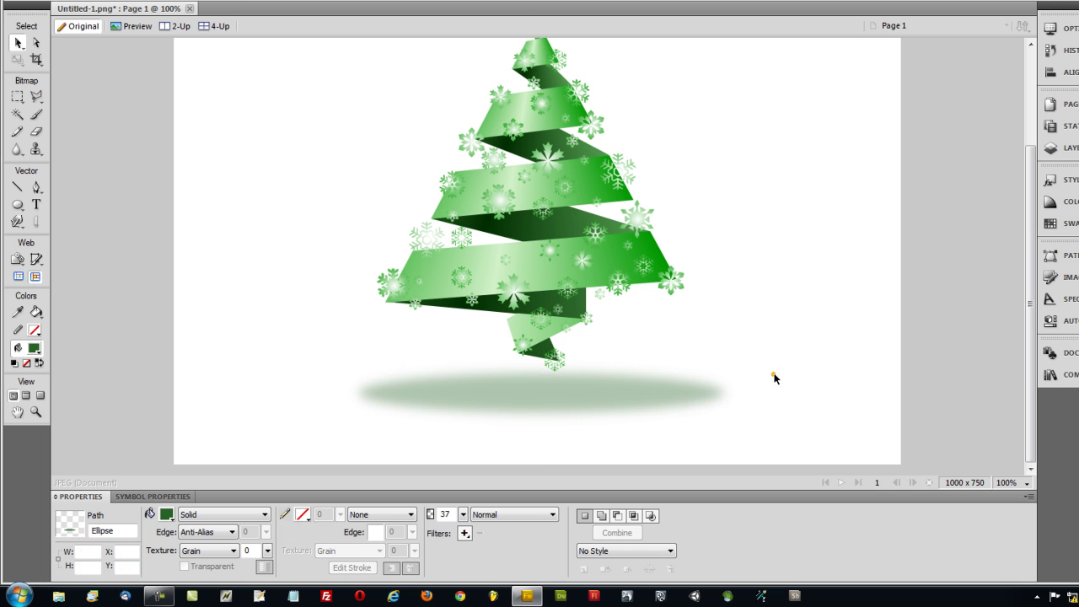
scroll(773, 373, up, 1)
click(801, 296)
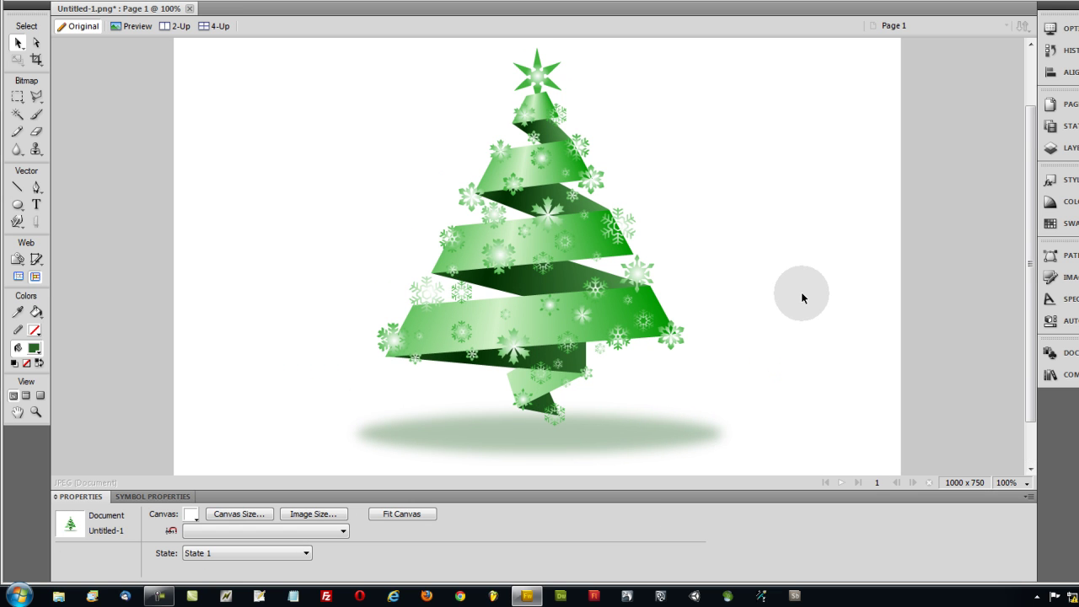